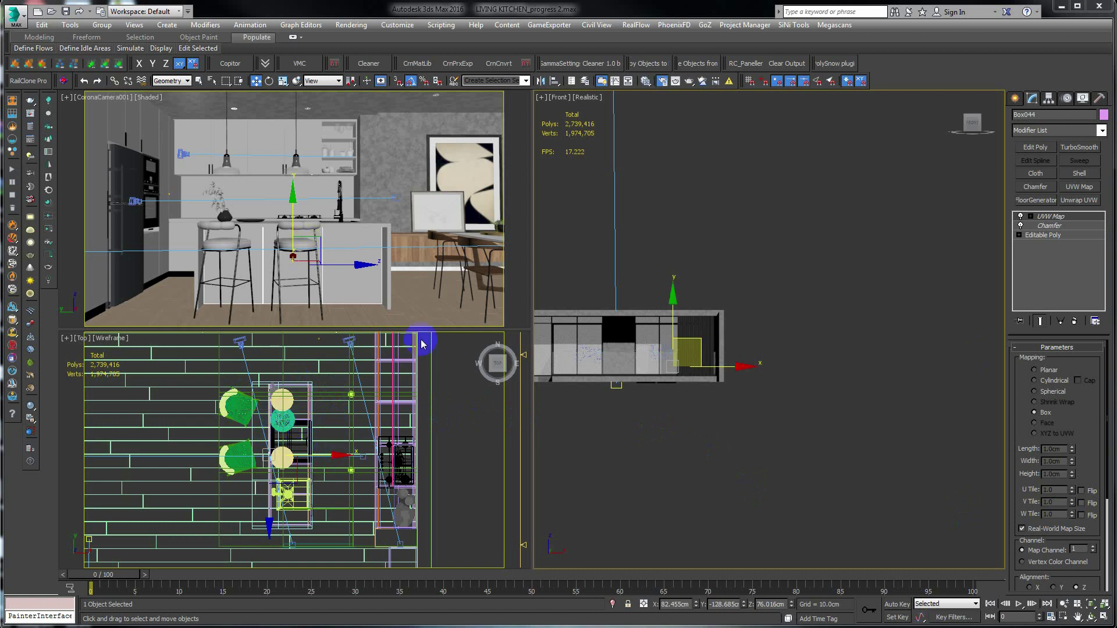
- Show the Corona light types in the Create panel's Lights category
{"action": "left_click", "coordinate": [1015, 99]}
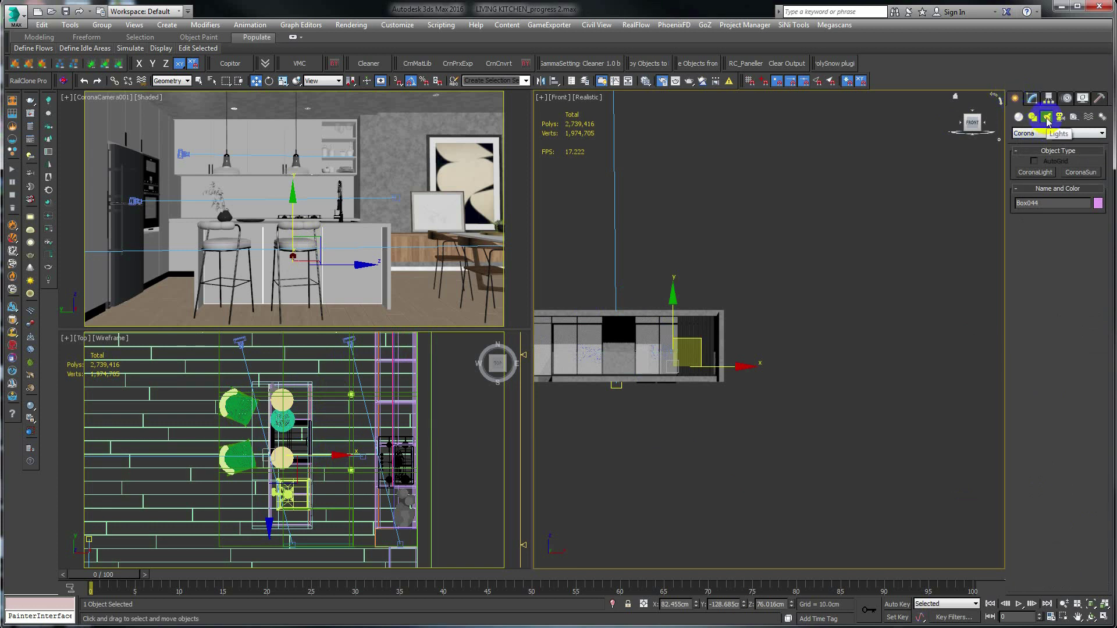
- Arm a new CoronaLight with its Shape kept as Rectangle
{"action": "left_click", "coordinate": [1034, 173]}
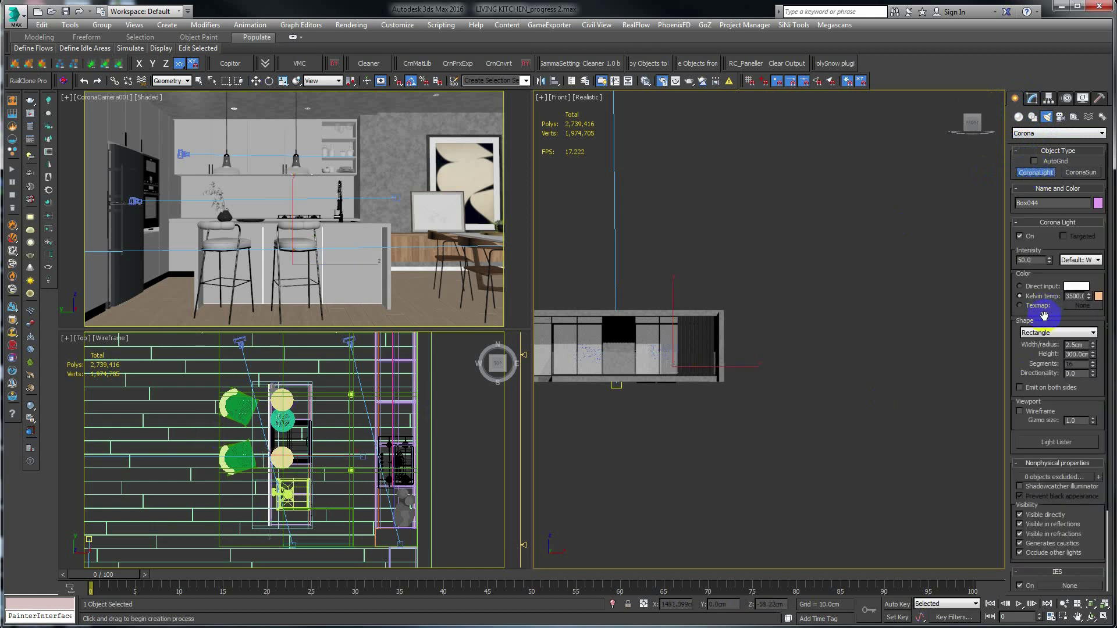
{"action": "left_click", "coordinate": [1031, 332]}
{"action": "left_click", "coordinate": [1034, 335]}
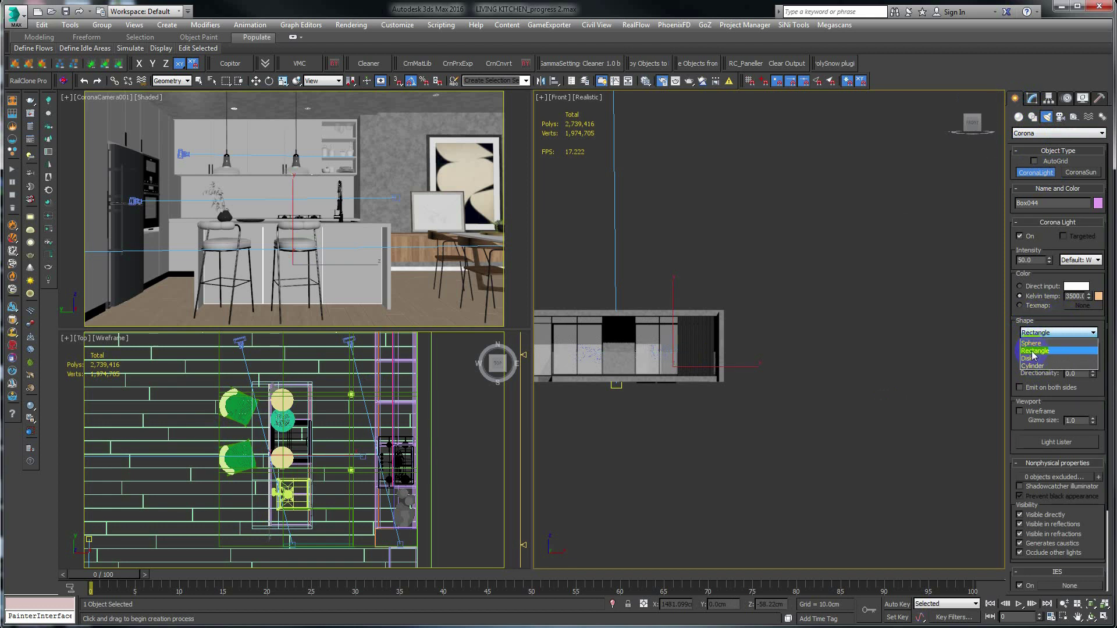
{"action": "left_click", "coordinate": [1052, 331]}
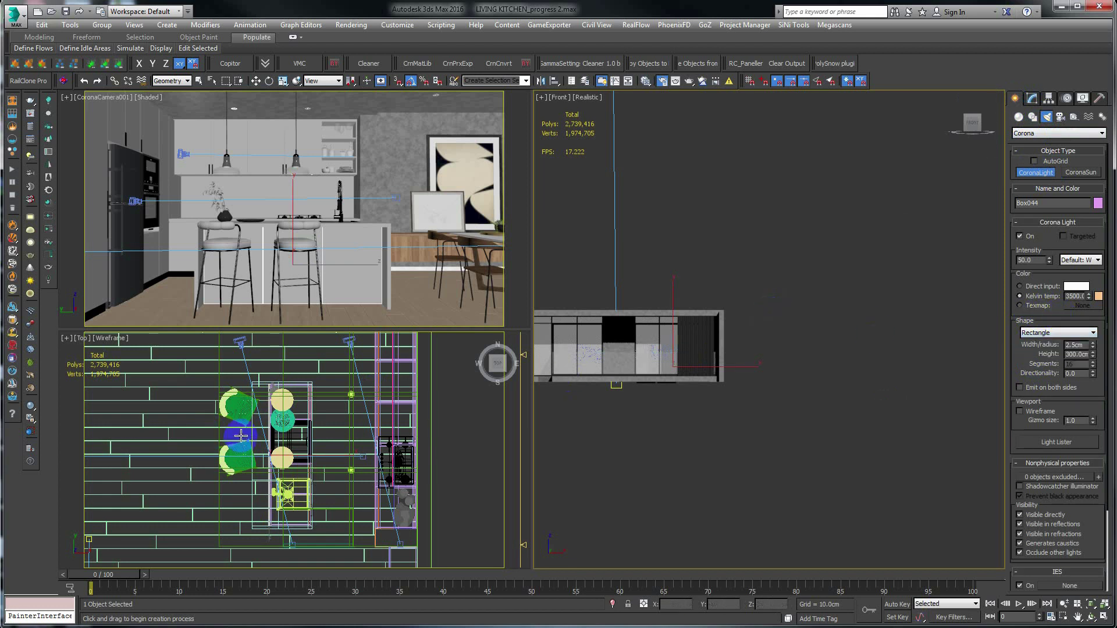
{"action": "left_click", "coordinate": [1038, 175]}
- Draw a long thin rectangular Corona light beside the kitchen island in the Top view
{"action": "left_click_drag", "start_coordinate": [275, 460], "coordinate": [289, 474]}
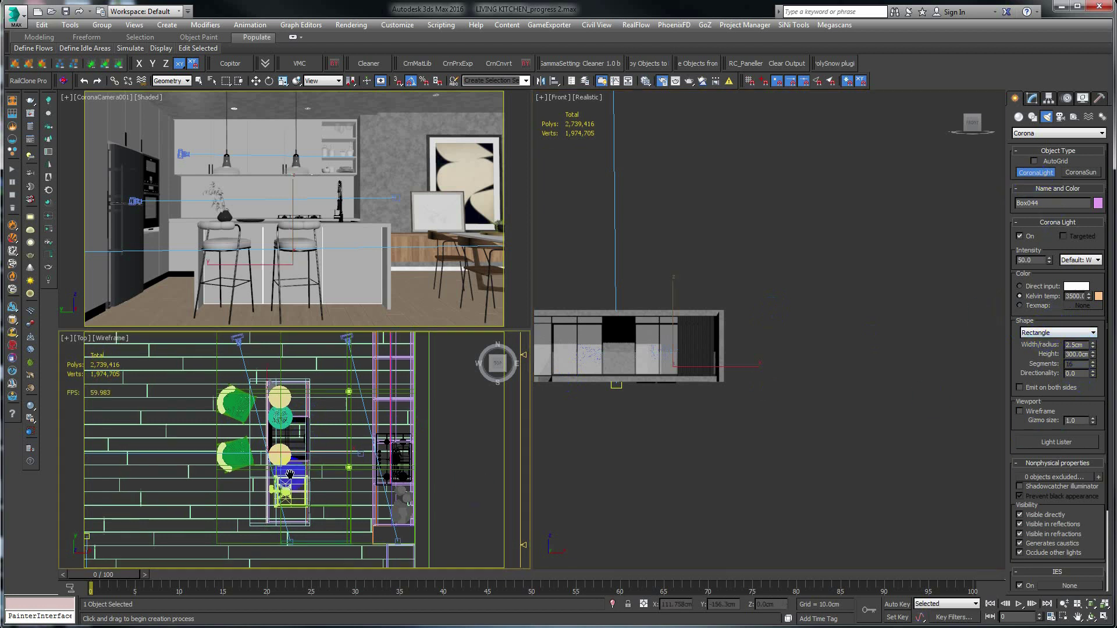
{"action": "middle_click_drag", "start_coordinate": [290, 474], "coordinate": [256, 451]}
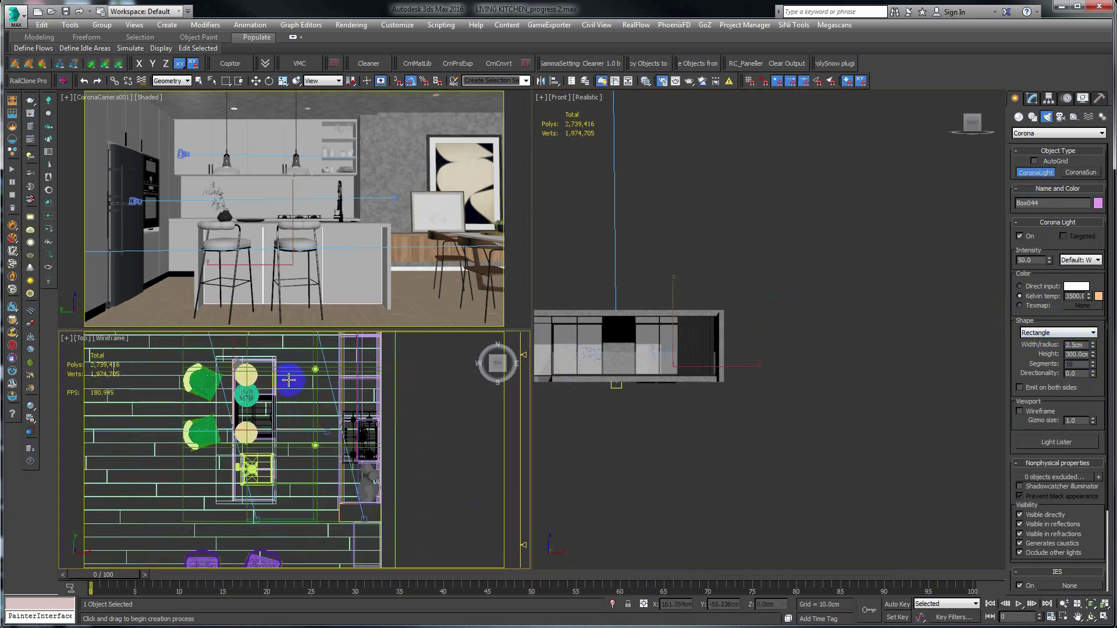
{"action": "left_click_drag", "start_coordinate": [291, 365], "coordinate": [294, 506]}
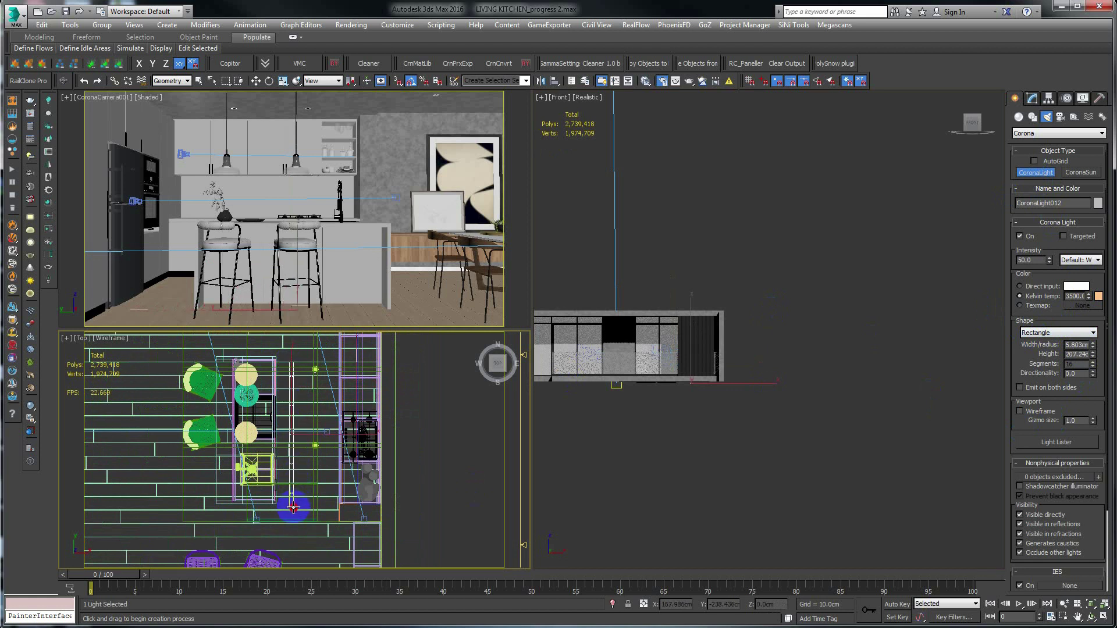
{"action": "left_click_drag", "start_coordinate": [294, 507], "coordinate": [293, 518]}
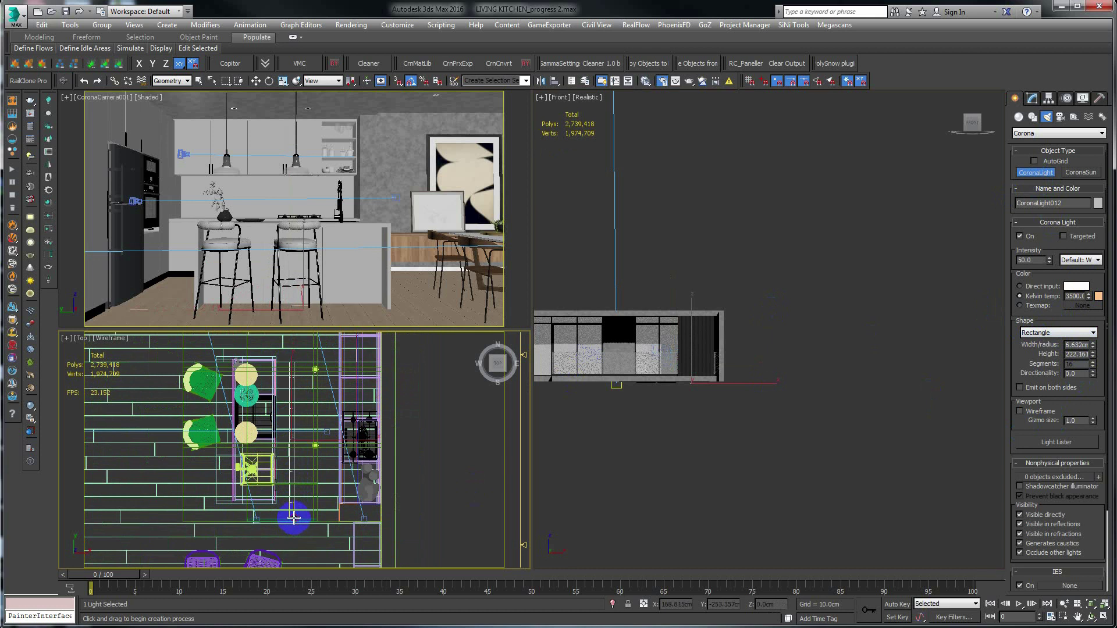
{"action": "key", "text": "w"}
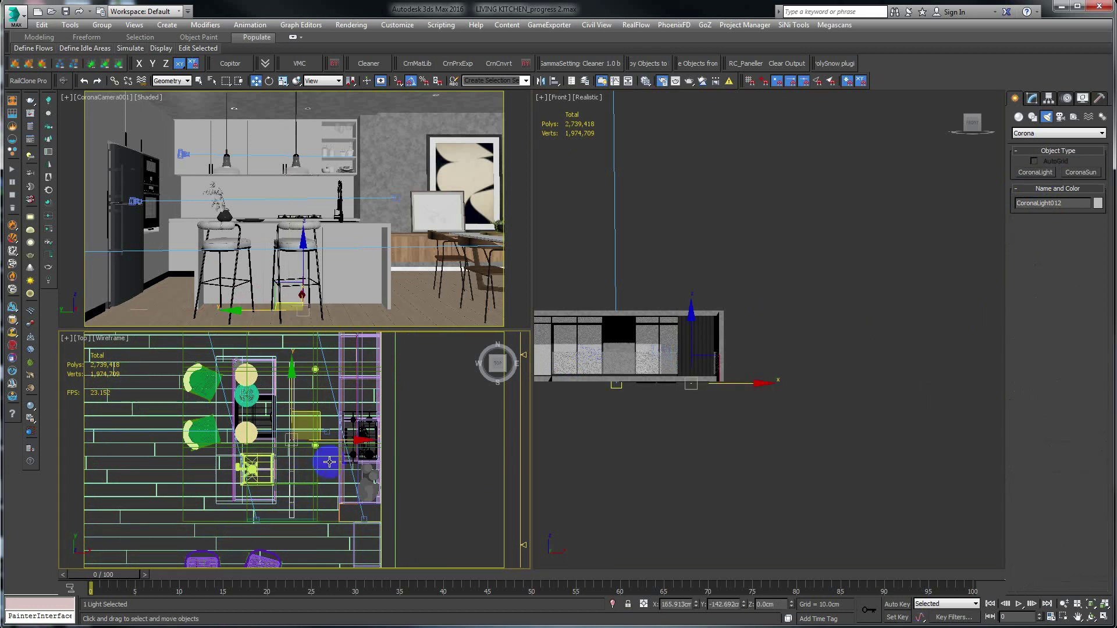
- Raise the strip light upward in a wireframe Front view
{"action": "left_click", "coordinate": [715, 379]}
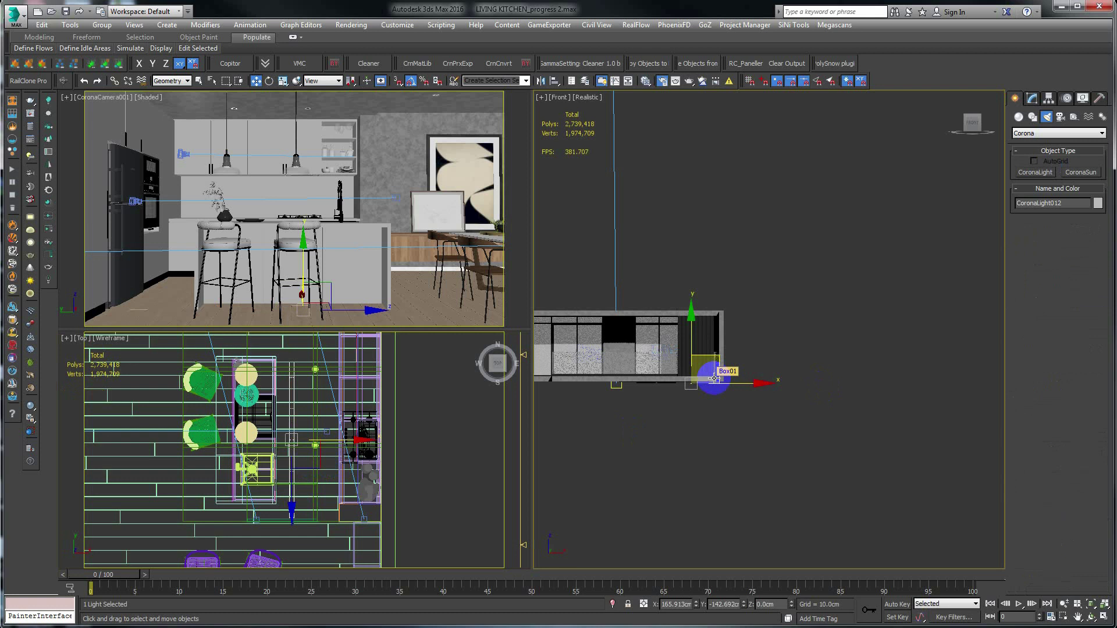
{"action": "scroll", "coordinate": [707, 401], "scroll_direction": "up", "scroll_amount": 2}
{"action": "scroll", "coordinate": [694, 414], "scroll_direction": "up", "scroll_amount": 2}
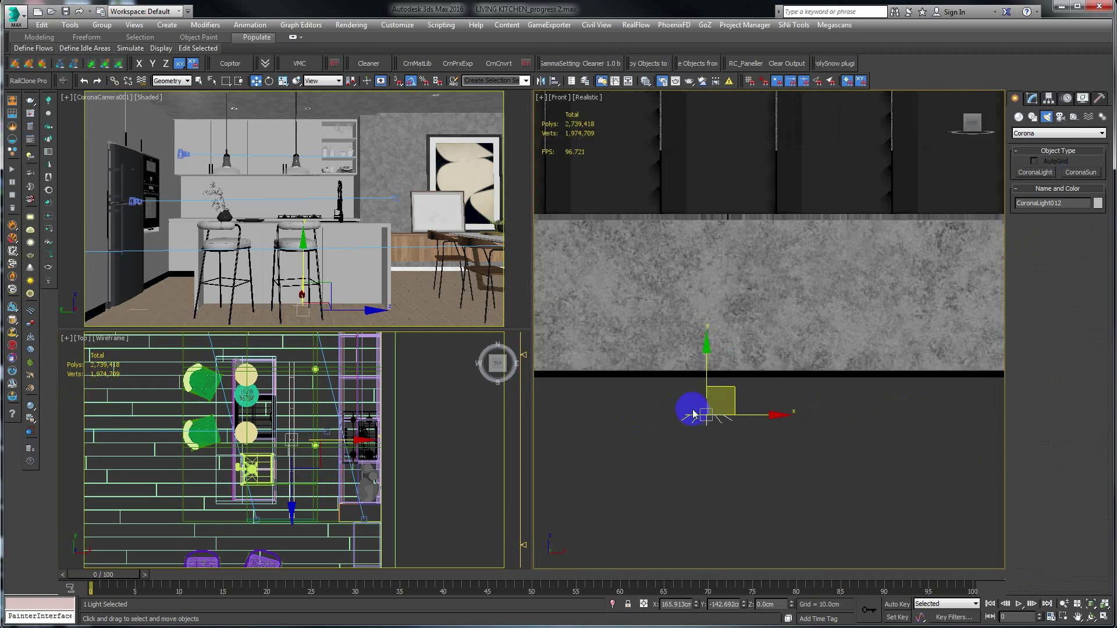
{"action": "key", "text": "F3"}
{"action": "scroll", "coordinate": [693, 413], "scroll_direction": "down", "scroll_amount": 1}
{"action": "scroll", "coordinate": [692, 414], "scroll_direction": "down", "scroll_amount": 1}
{"action": "scroll", "coordinate": [692, 413], "scroll_direction": "down", "scroll_amount": 1}
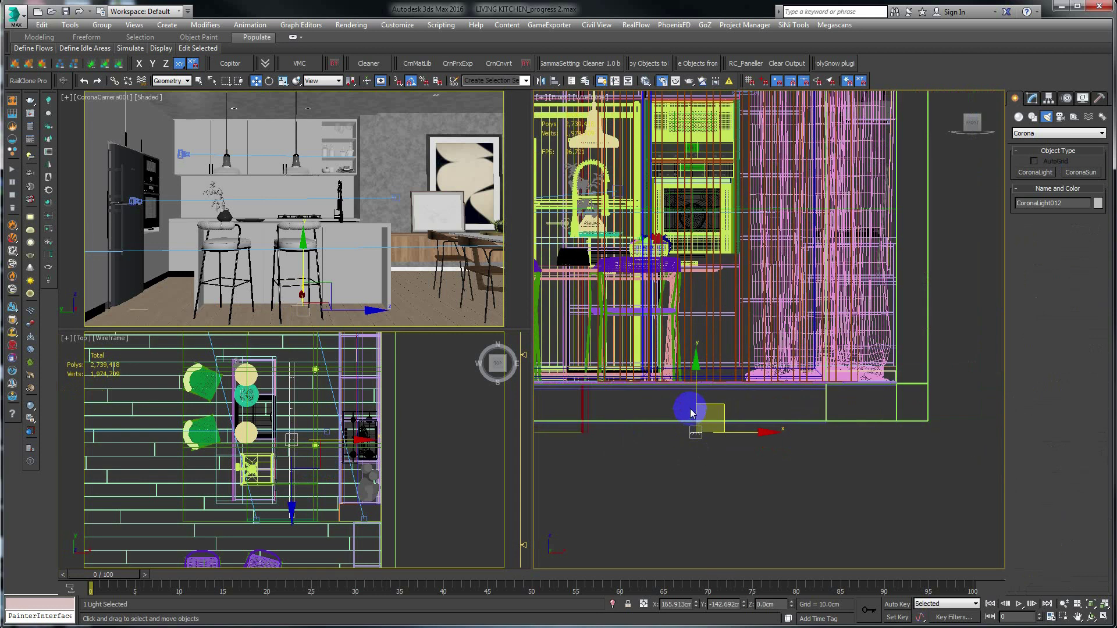
{"action": "scroll", "coordinate": [678, 448], "scroll_direction": "up", "scroll_amount": 1}
{"action": "scroll", "coordinate": [685, 448], "scroll_direction": "up", "scroll_amount": 1}
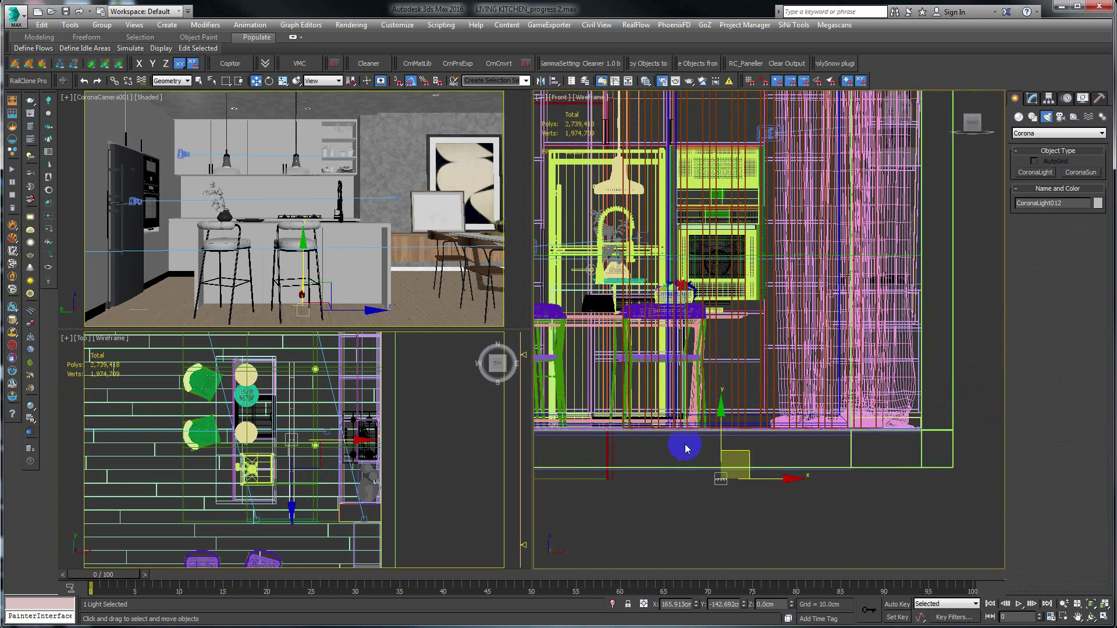
{"action": "mouse_move", "coordinate": [721, 430]}
{"action": "left_mouse_down"}
{"action": "mouse_move", "coordinate": [735, 48]}
{"action": "mouse_move", "coordinate": [734, 68]}
{"action": "left_mouse_up"}
{"action": "scroll", "coordinate": [739, 313], "scroll_direction": "down", "scroll_amount": 2}
{"action": "scroll", "coordinate": [739, 313], "scroll_direction": "down", "scroll_amount": 2}
- Lift the strip light up to the ceiling in the Perspective view
{"action": "key", "text": "p"}
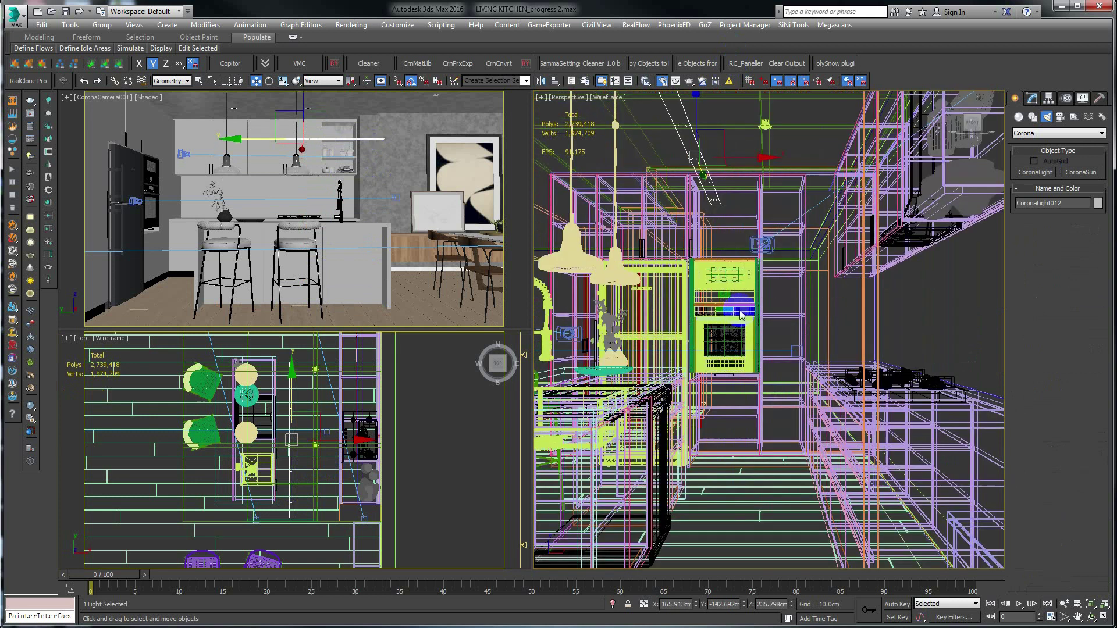
{"action": "scroll", "coordinate": [741, 308], "scroll_direction": "up", "scroll_amount": 2}
{"action": "scroll", "coordinate": [739, 303], "scroll_direction": "up", "scroll_amount": 2}
{"action": "scroll", "coordinate": [740, 285], "scroll_direction": "up", "scroll_amount": 2}
{"action": "scroll", "coordinate": [740, 268], "scroll_direction": "up", "scroll_amount": 2}
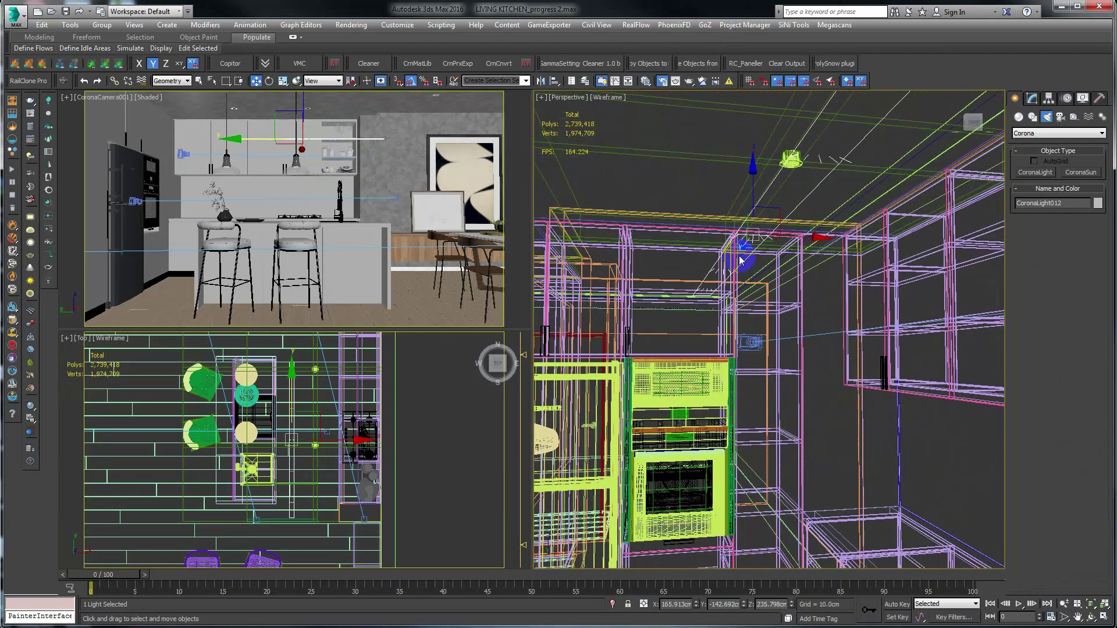
{"action": "scroll", "coordinate": [742, 260], "scroll_direction": "down", "scroll_amount": 2}
{"action": "mouse_move", "coordinate": [741, 227]}
{"action": "left_mouse_down"}
{"action": "mouse_move", "coordinate": [745, 91]}
{"action": "mouse_move", "coordinate": [737, 107]}
{"action": "left_mouse_up"}
{"action": "key", "text": "F3"}
{"action": "middle_click_drag", "start_coordinate": [731, 297], "coordinate": [749, 295], "text": "alt"}
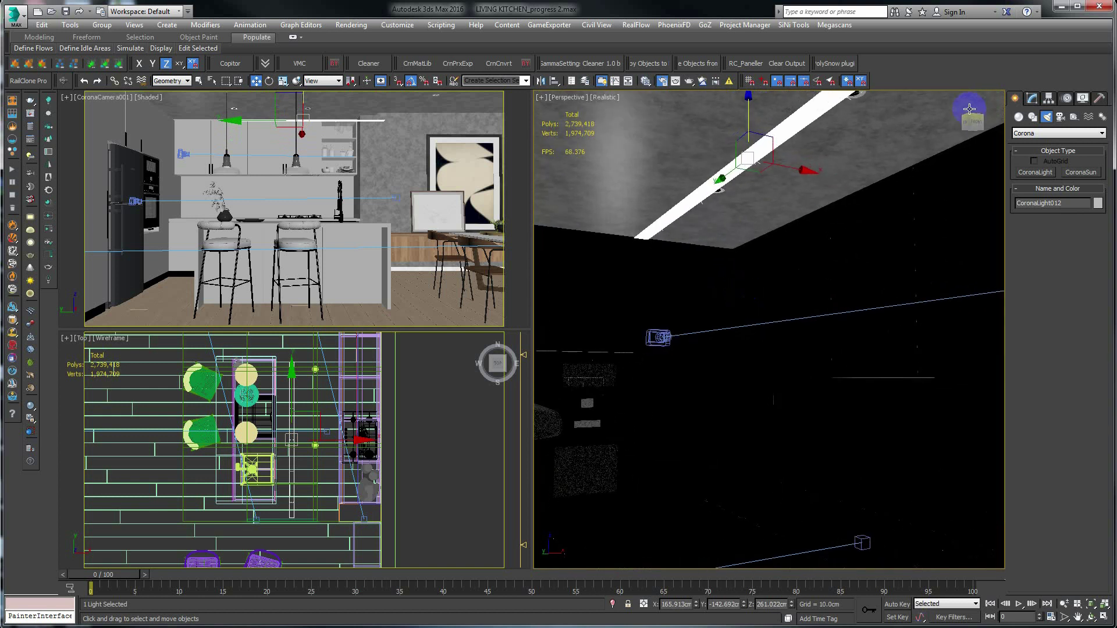
- Set CoronaLight012's colour mode to Kelvin temperature, at 3500 K
{"action": "left_click", "coordinate": [1029, 101]}
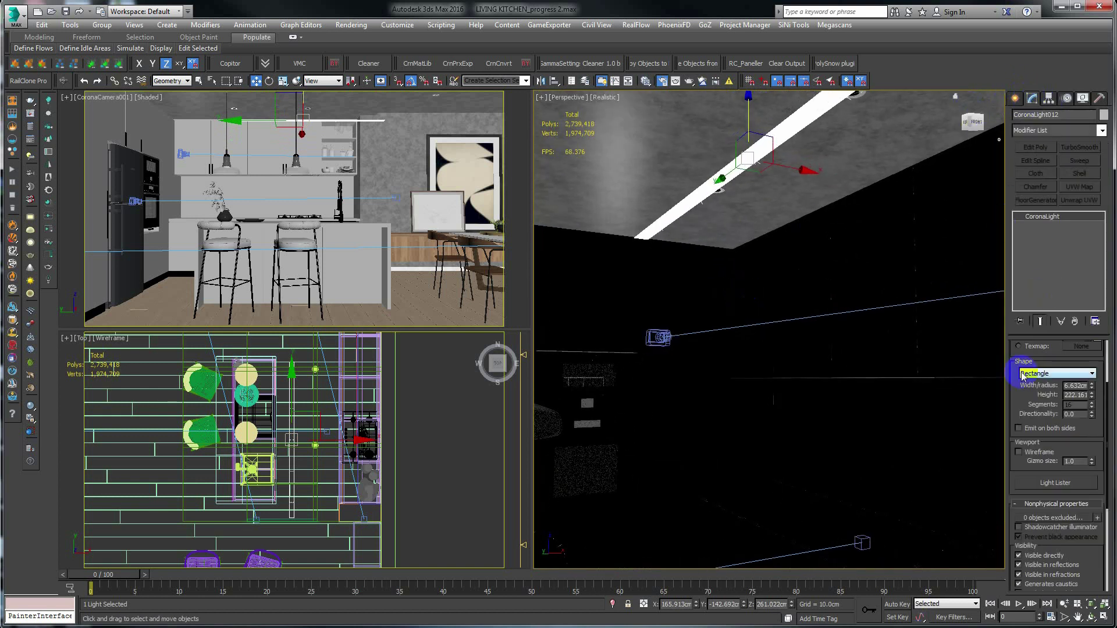
{"action": "scroll", "coordinate": [1060, 474], "scroll_direction": "up", "scroll_amount": 3}
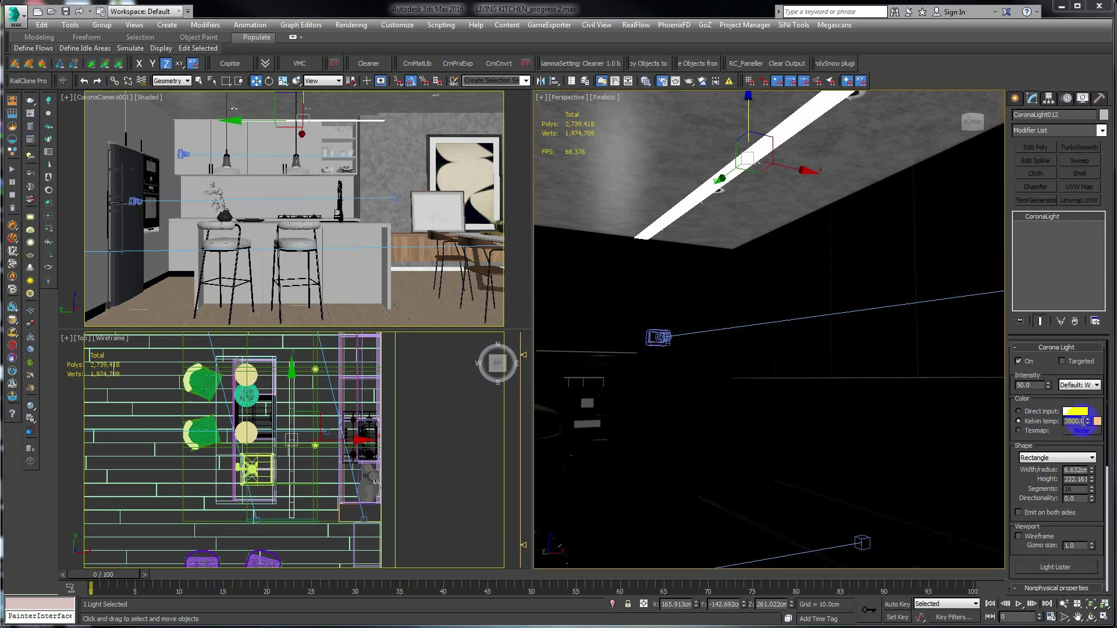
{"action": "left_click", "coordinate": [1019, 420]}
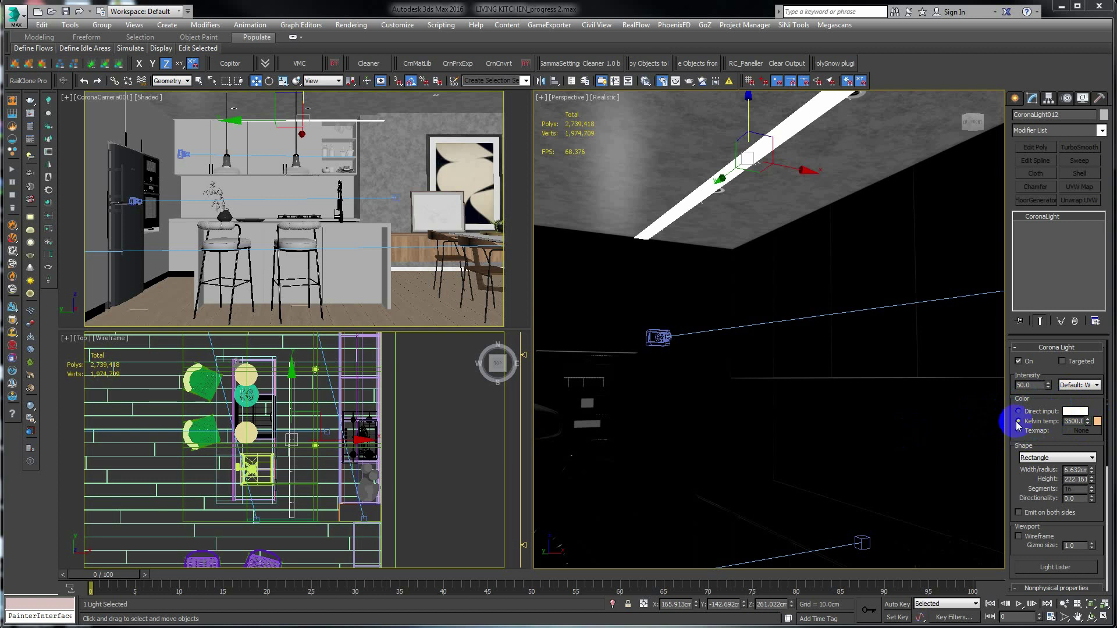
{"action": "left_click", "coordinate": [1018, 421]}
- Start the interactive Corona preview and raise Exposure (EV) to about 1.1 in Render Setup
{"action": "left_click", "coordinate": [49, 217]}
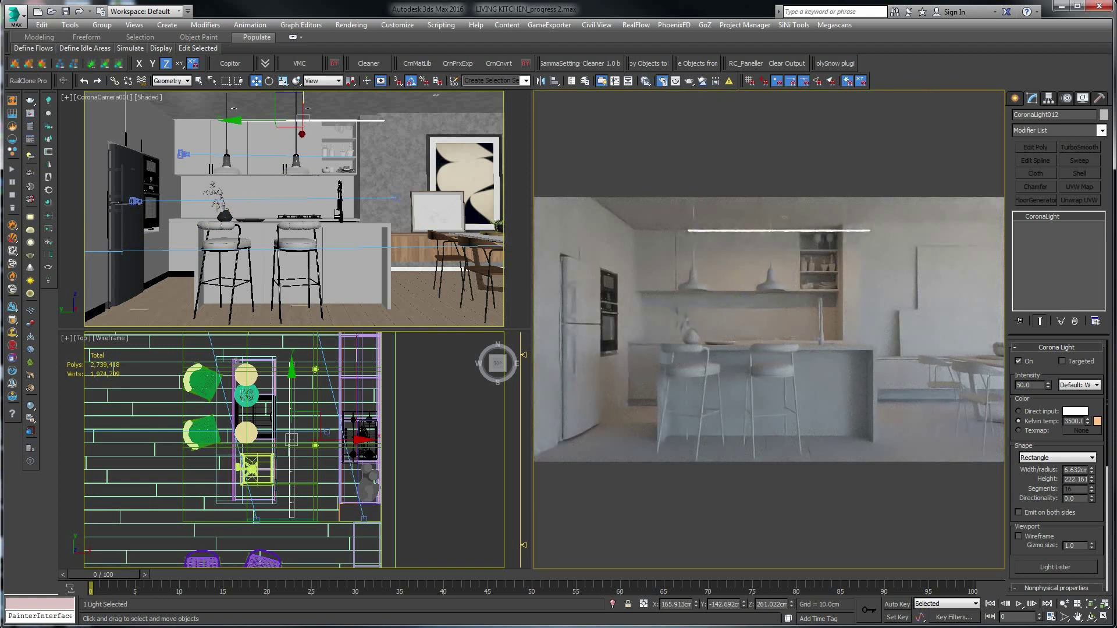
{"action": "key", "text": "F10"}
{"action": "left_click_drag", "start_coordinate": [81, 23], "coordinate": [258, 23]}
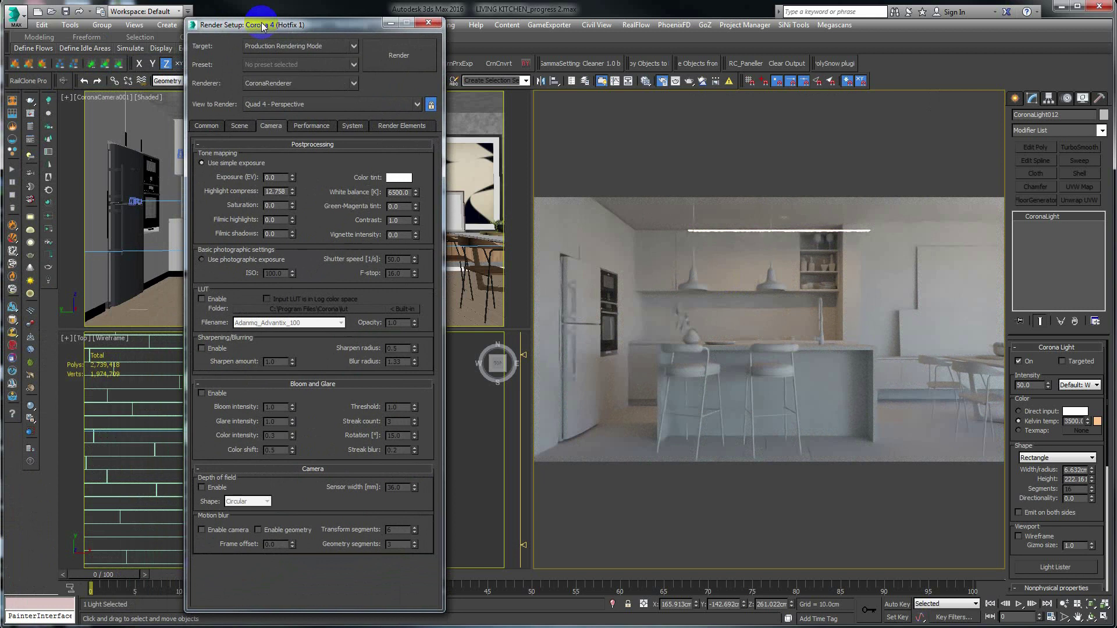
{"action": "left_click", "coordinate": [324, 125]}
{"action": "left_click", "coordinate": [270, 126]}
{"action": "left_click_drag", "start_coordinate": [291, 173], "coordinate": [296, 110]}
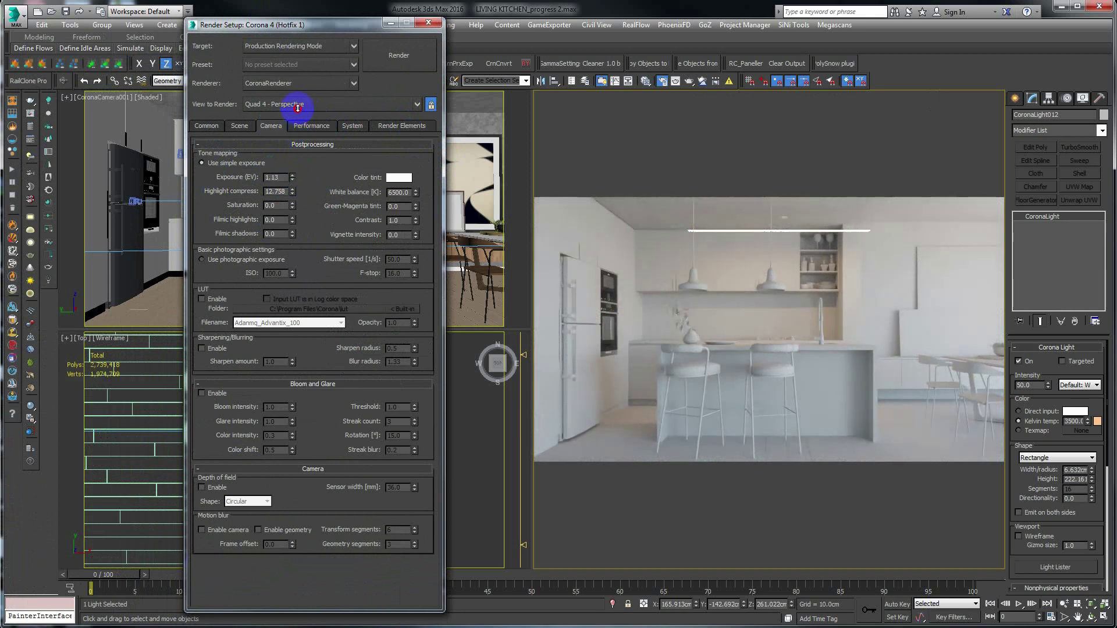
{"action": "left_click_drag", "start_coordinate": [345, 29], "coordinate": [291, 85]}
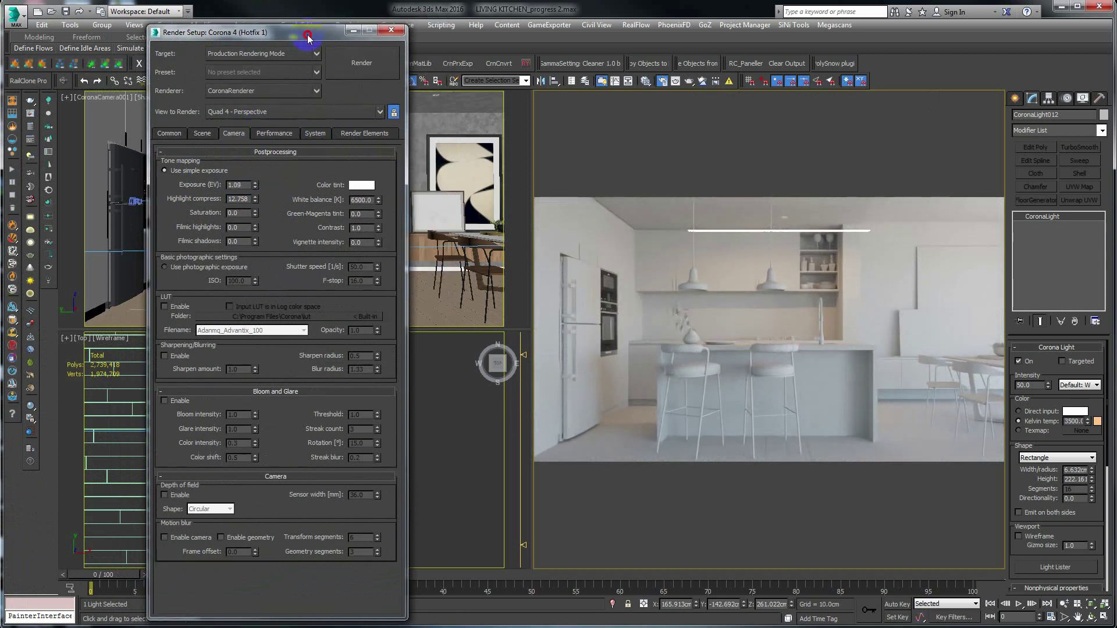
{"action": "left_click", "coordinate": [373, 77]}
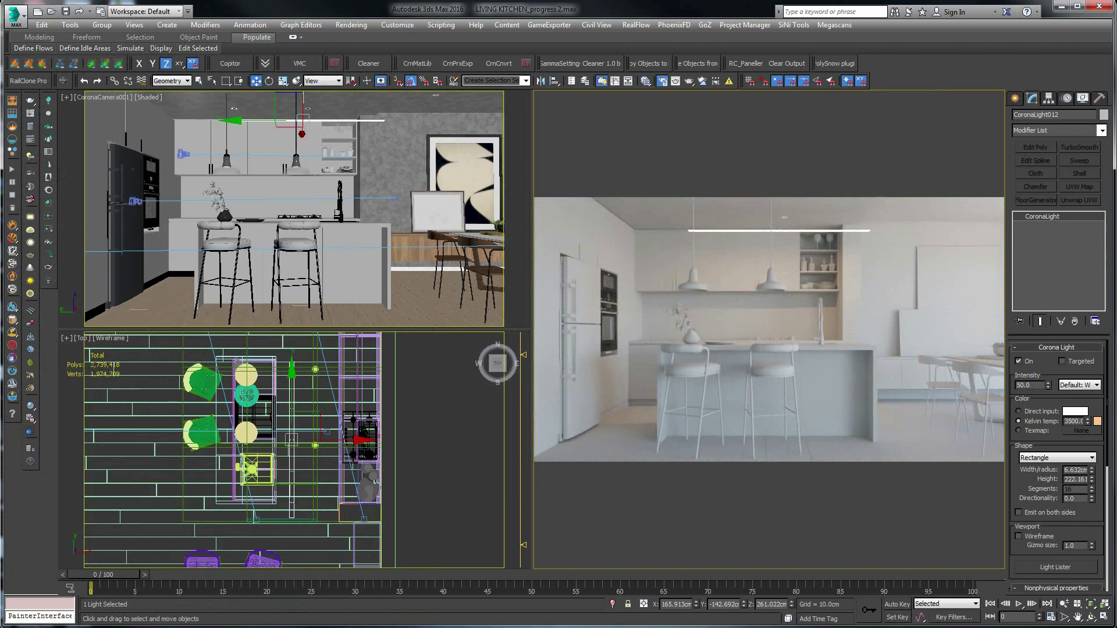
{"action": "mouse_move", "coordinate": [768, 262]}
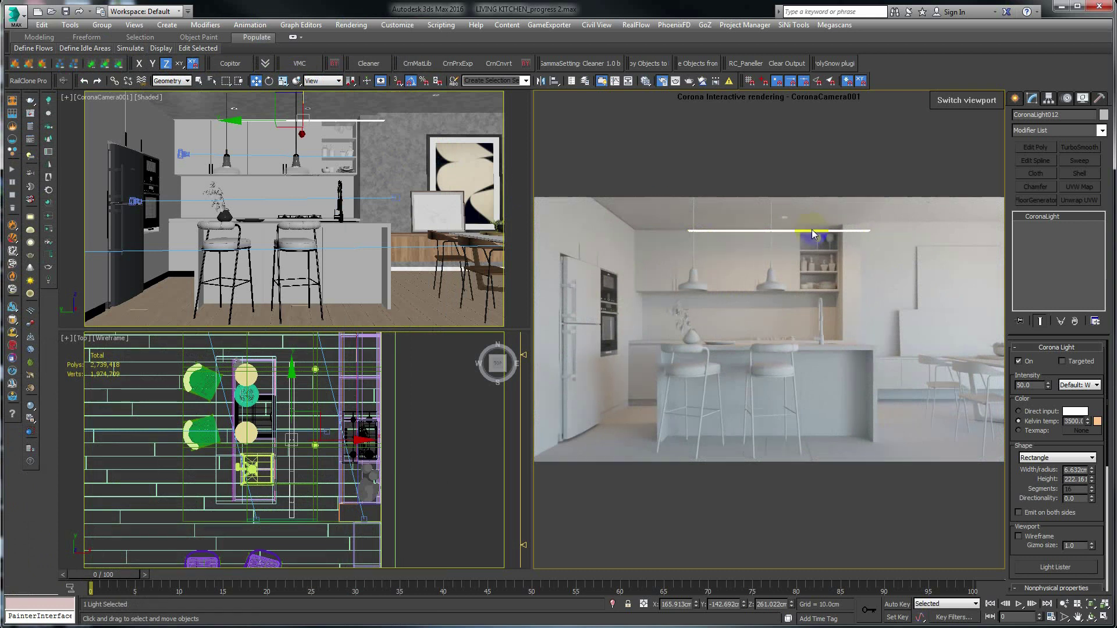
{"action": "left_click", "coordinate": [796, 235]}
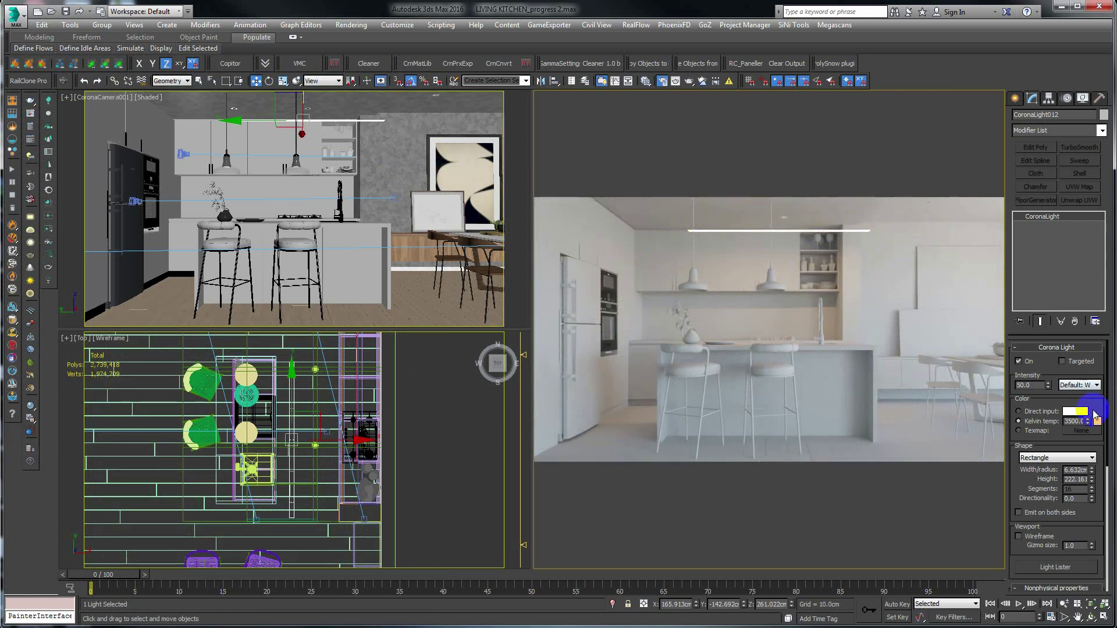
{"action": "left_click_drag", "start_coordinate": [1015, 483], "coordinate": [1017, 359]}
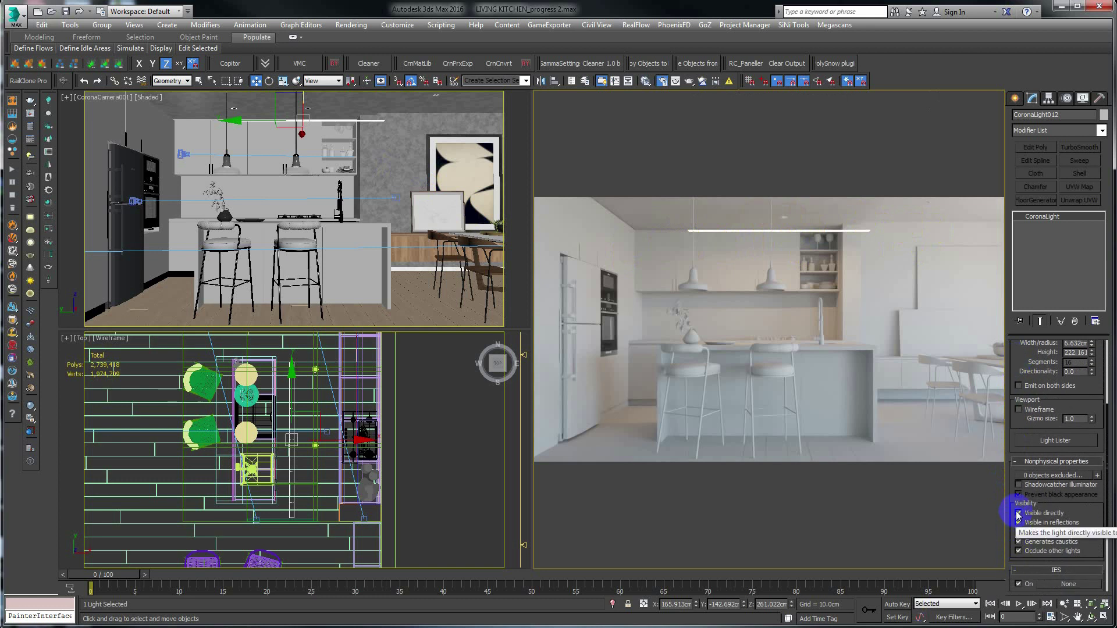
{"action": "left_click", "coordinate": [1018, 514]}
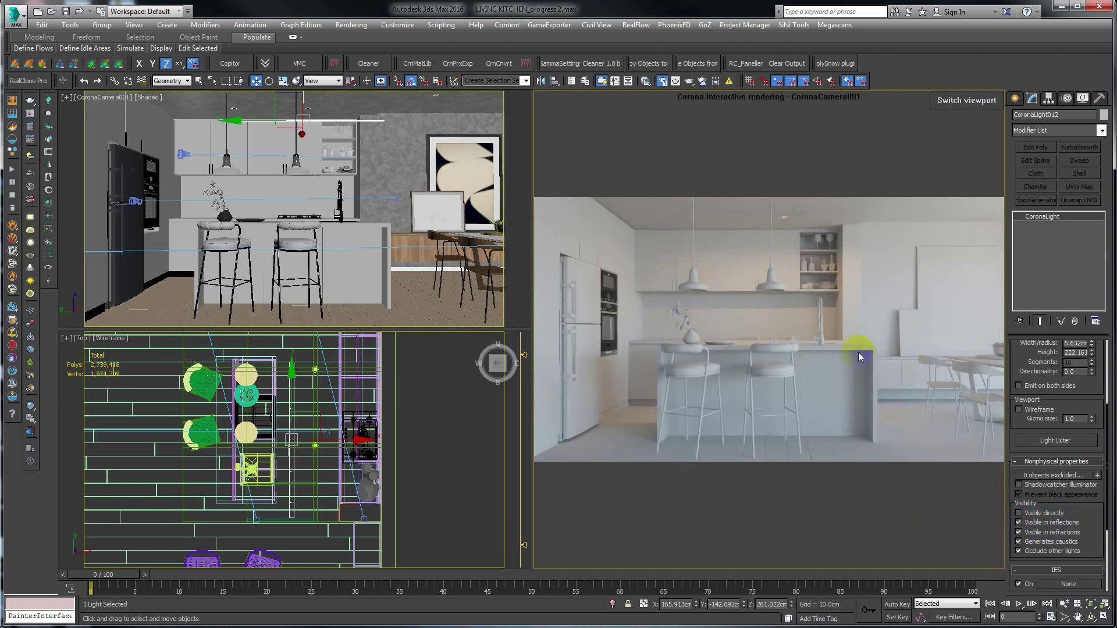
{"action": "left_click", "coordinate": [1018, 513]}
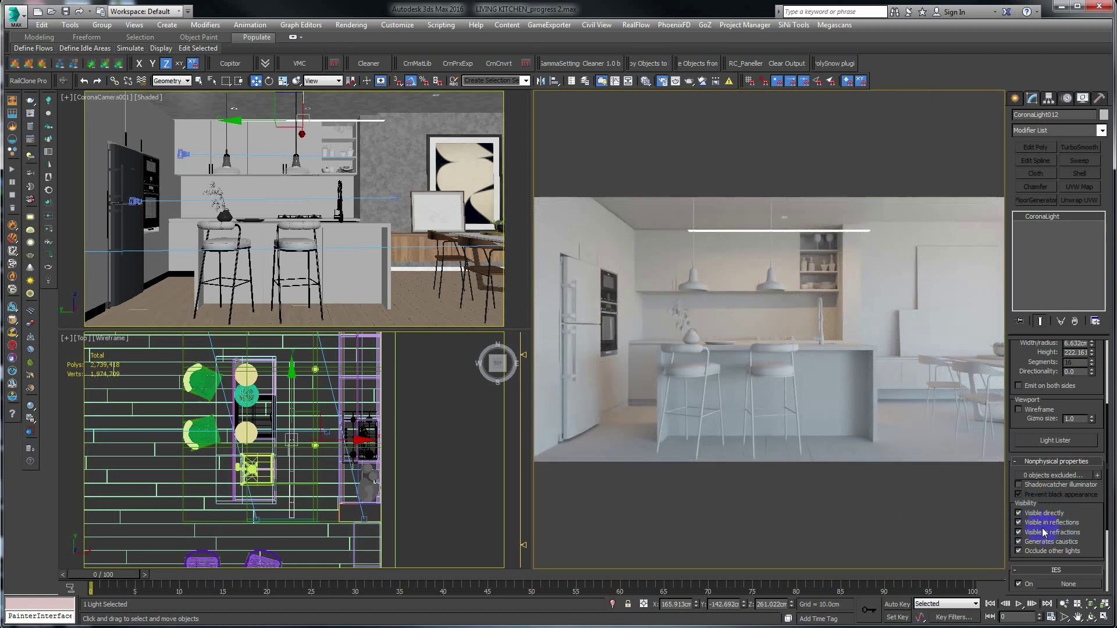
{"action": "mouse_move", "coordinate": [740, 263]}
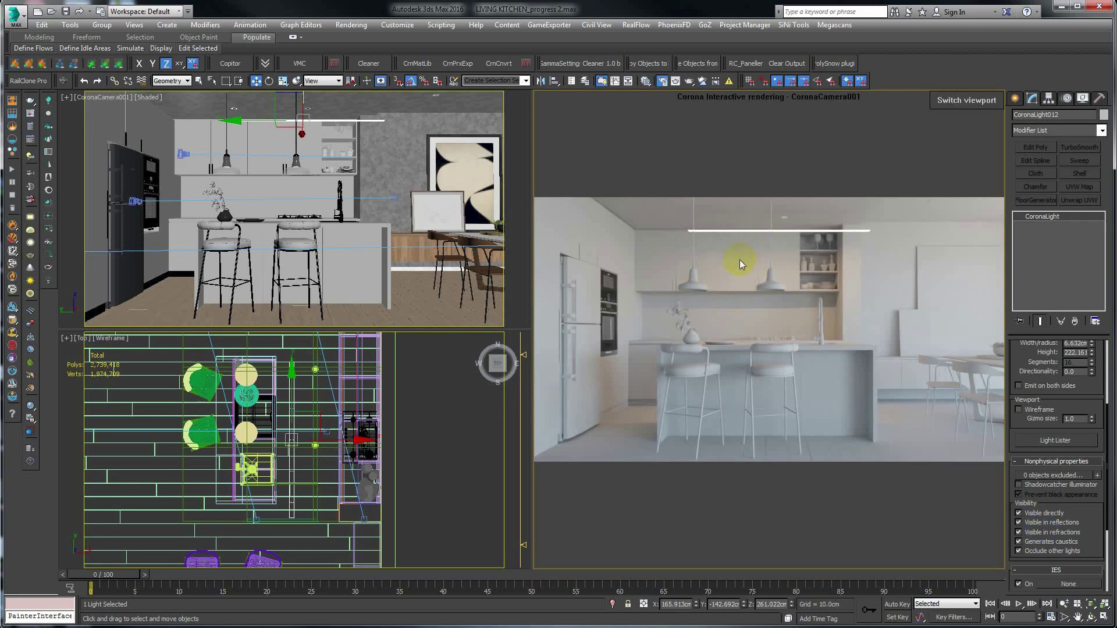
- Shift CoronaLight012 in plan and lower it beneath the wall cabinets
{"action": "left_click", "coordinate": [297, 407]}
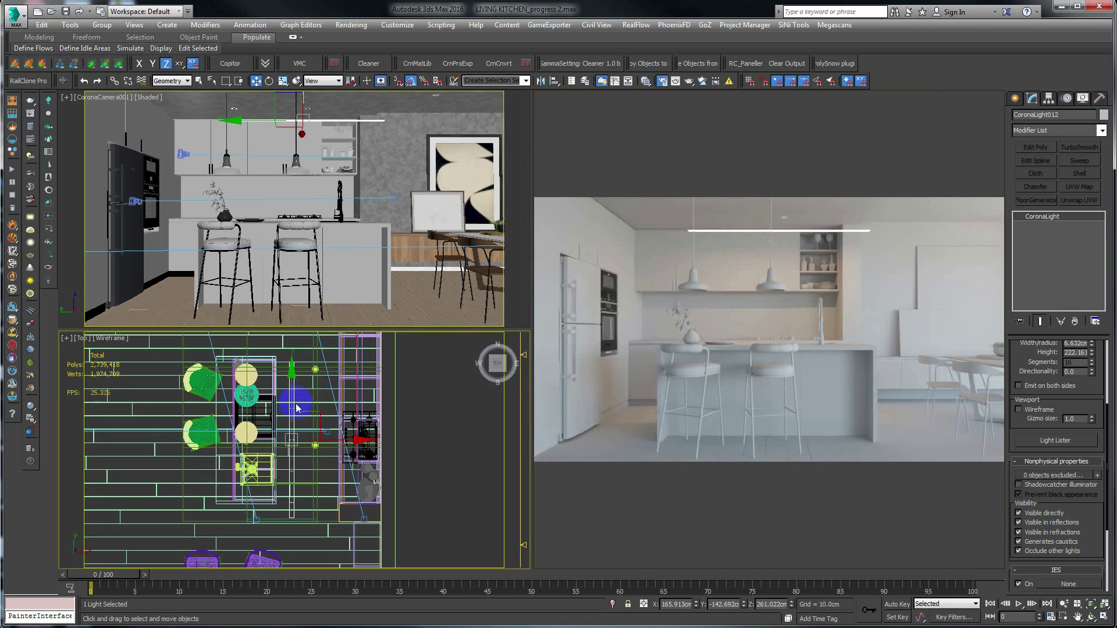
{"action": "middle_click_drag", "start_coordinate": [297, 407], "coordinate": [274, 446]}
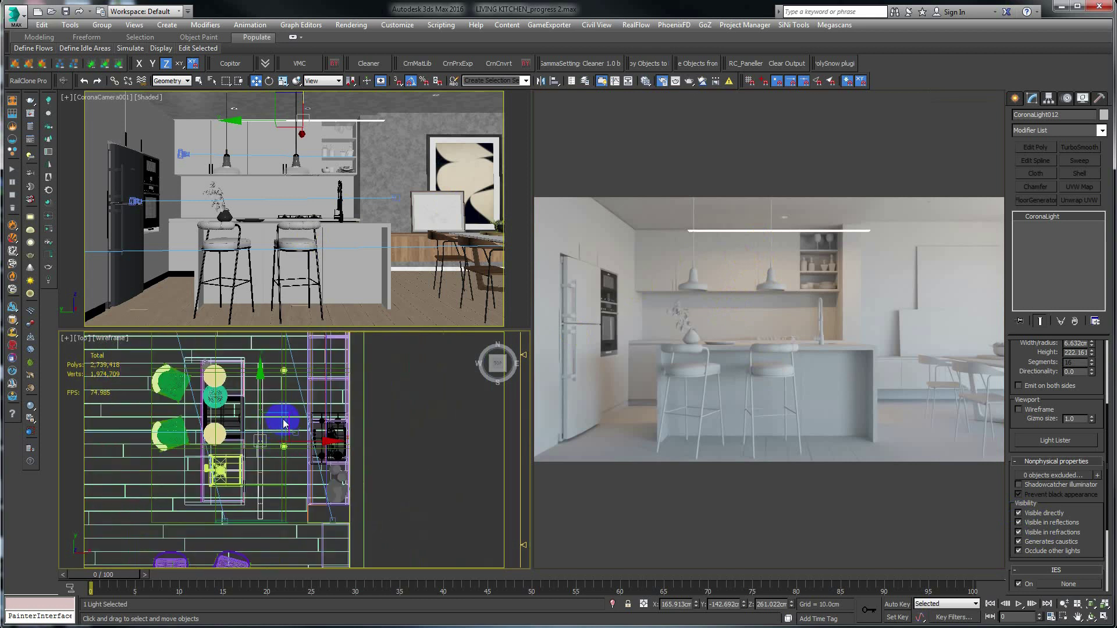
{"action": "left_click_drag", "start_coordinate": [284, 424], "coordinate": [365, 364]}
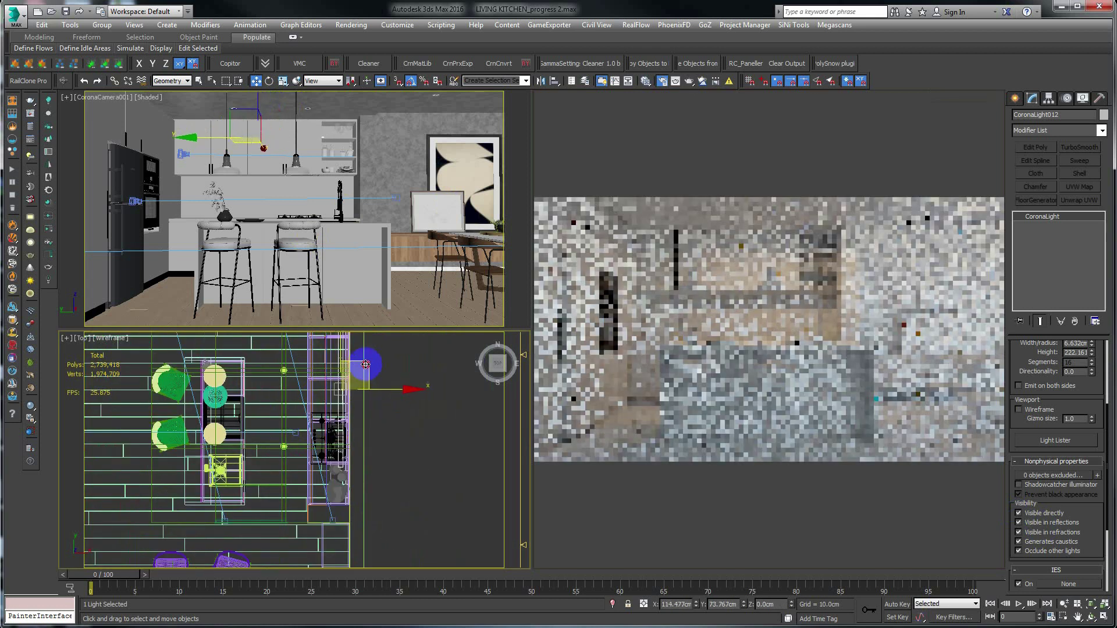
{"action": "key", "text": "f"}
{"action": "scroll", "coordinate": [349, 409], "scroll_direction": "up", "scroll_amount": 3}
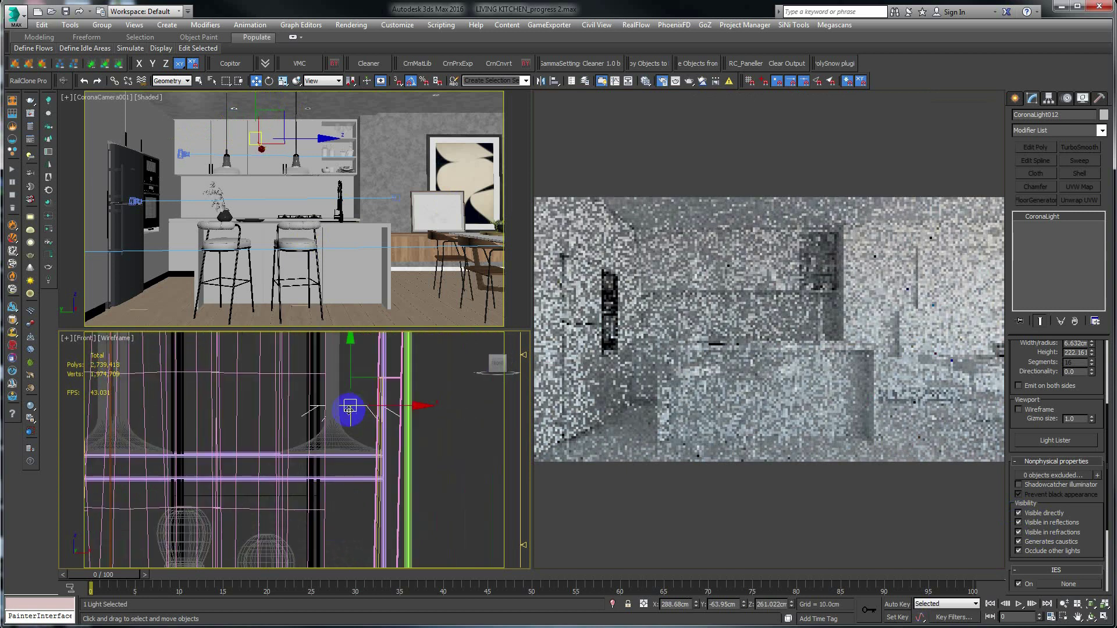
{"action": "scroll", "coordinate": [349, 409], "scroll_direction": "down", "scroll_amount": 3}
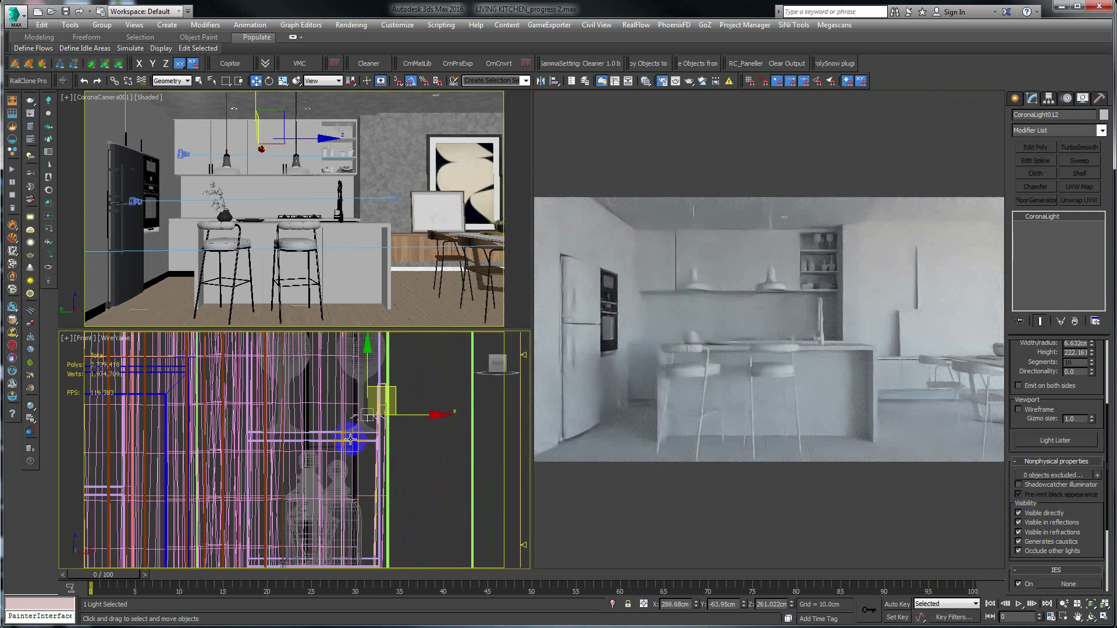
{"action": "key", "text": "p"}
{"action": "mouse_move", "coordinate": [350, 439]}
{"action": "middle_mouse_down", "text": "alt"}
{"action": "mouse_move", "coordinate": [279, 441]}
{"action": "mouse_move", "coordinate": [329, 401]}
{"action": "middle_mouse_up", "text": "alt"}
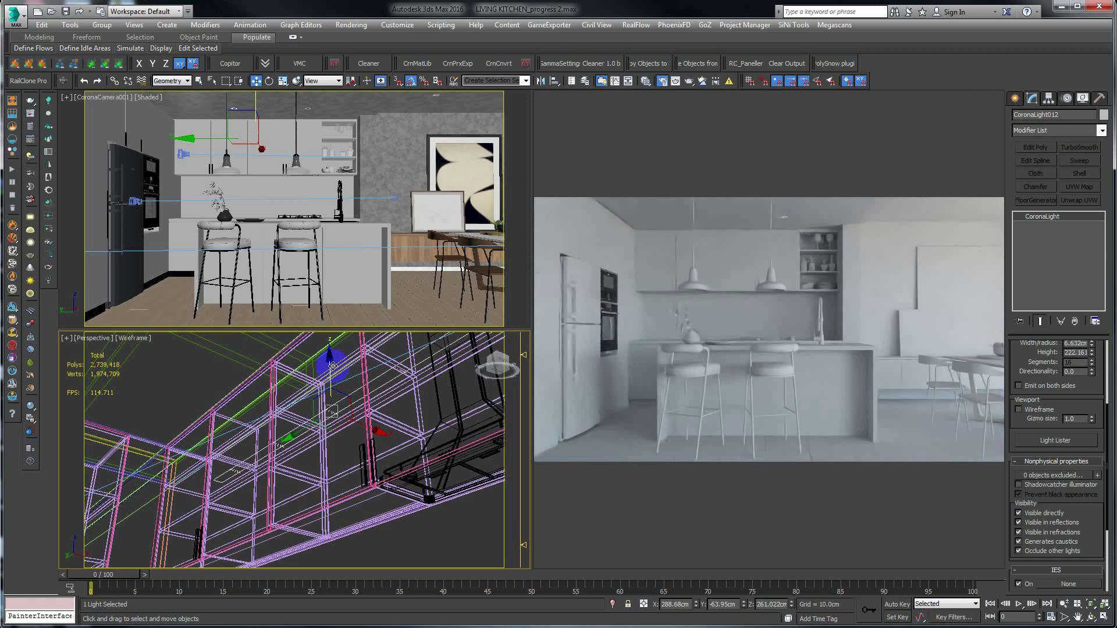
{"action": "left_click_drag", "start_coordinate": [333, 366], "coordinate": [322, 458]}
{"action": "key", "text": "F3"}
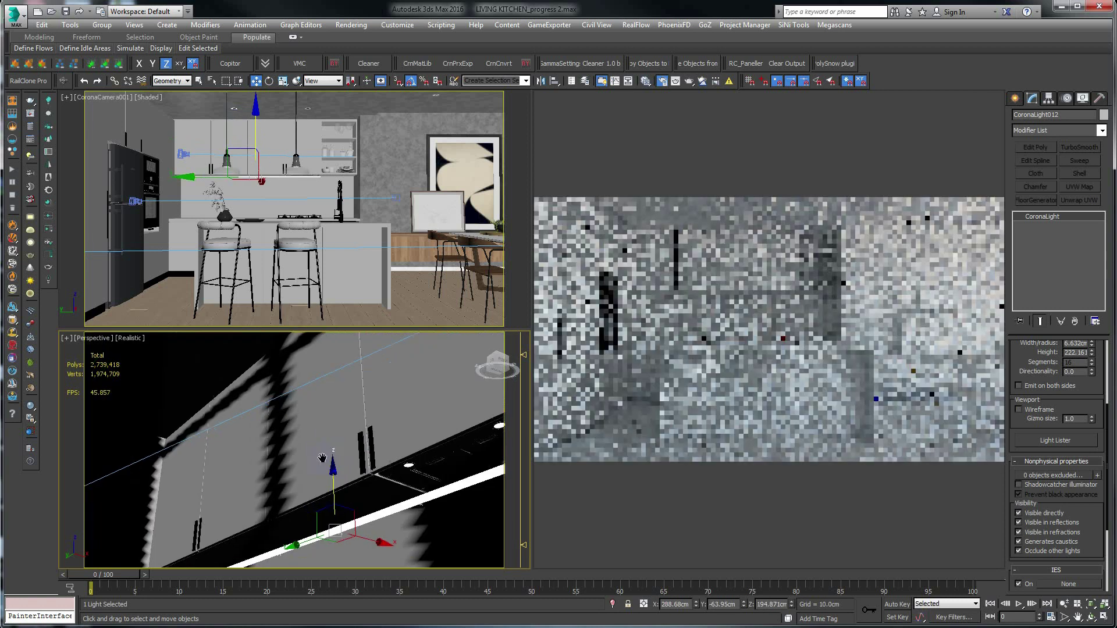
{"action": "middle_click_drag", "start_coordinate": [323, 458], "coordinate": [314, 448]}
- Switch the perspective view to plain shaded display and orbit along the strip light
{"action": "left_click", "coordinate": [137, 339]}
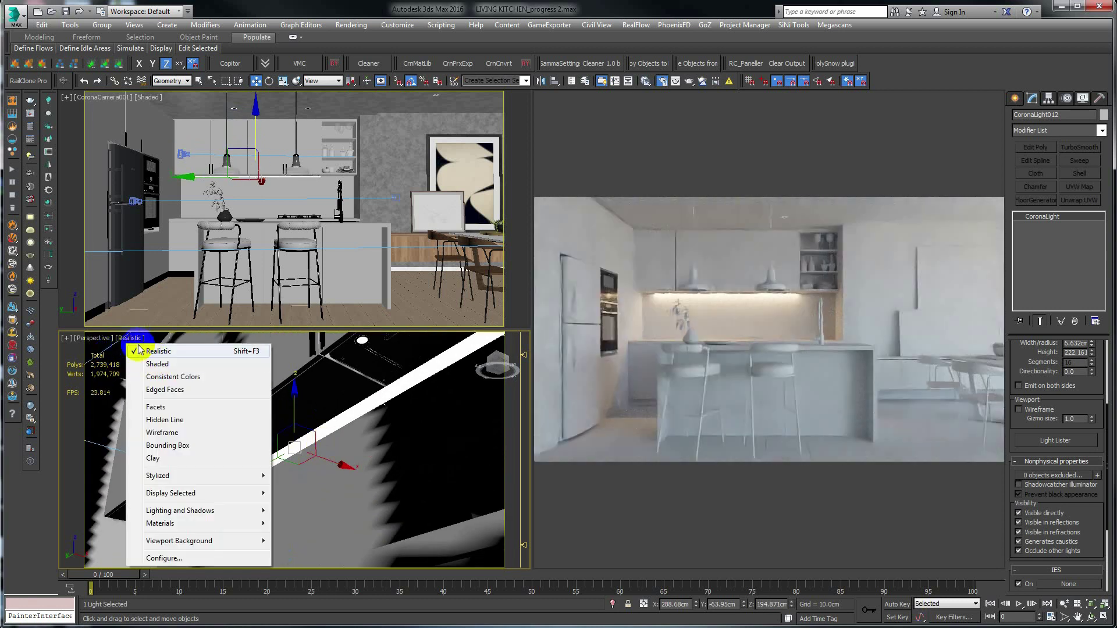
{"action": "left_click", "coordinate": [158, 363]}
{"action": "mouse_move", "coordinate": [293, 448]}
{"action": "middle_mouse_down"}
{"action": "mouse_move", "coordinate": [304, 393]}
{"action": "mouse_move", "coordinate": [115, 493]}
{"action": "middle_mouse_up"}
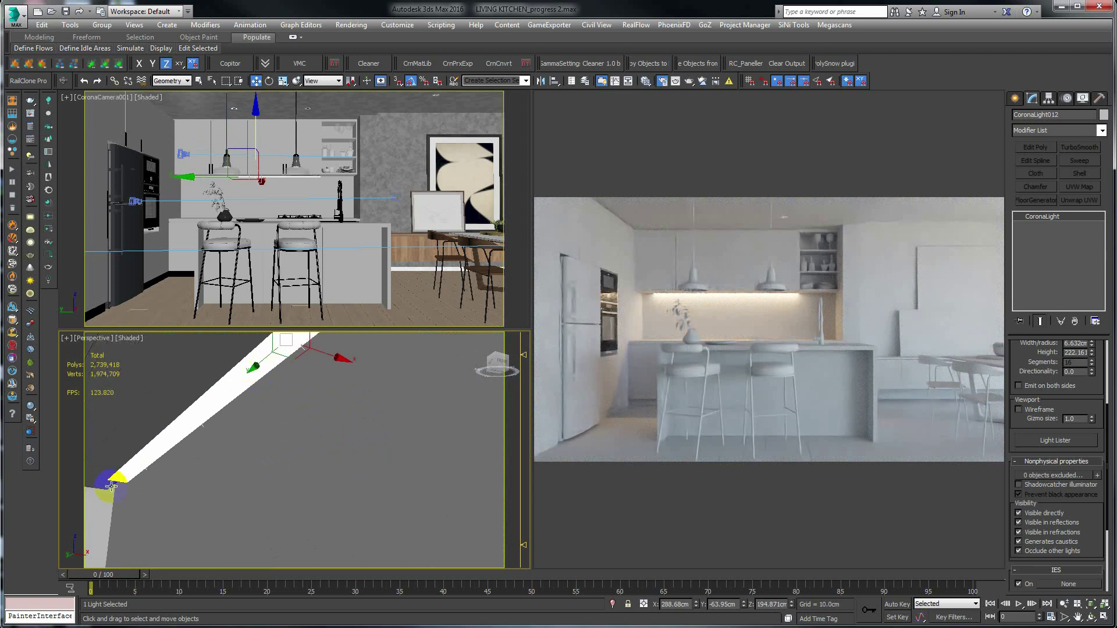
{"action": "mouse_move", "coordinate": [330, 410]}
{"action": "middle_mouse_down"}
{"action": "mouse_move", "coordinate": [279, 499]}
{"action": "mouse_move", "coordinate": [174, 483]}
{"action": "middle_mouse_up"}
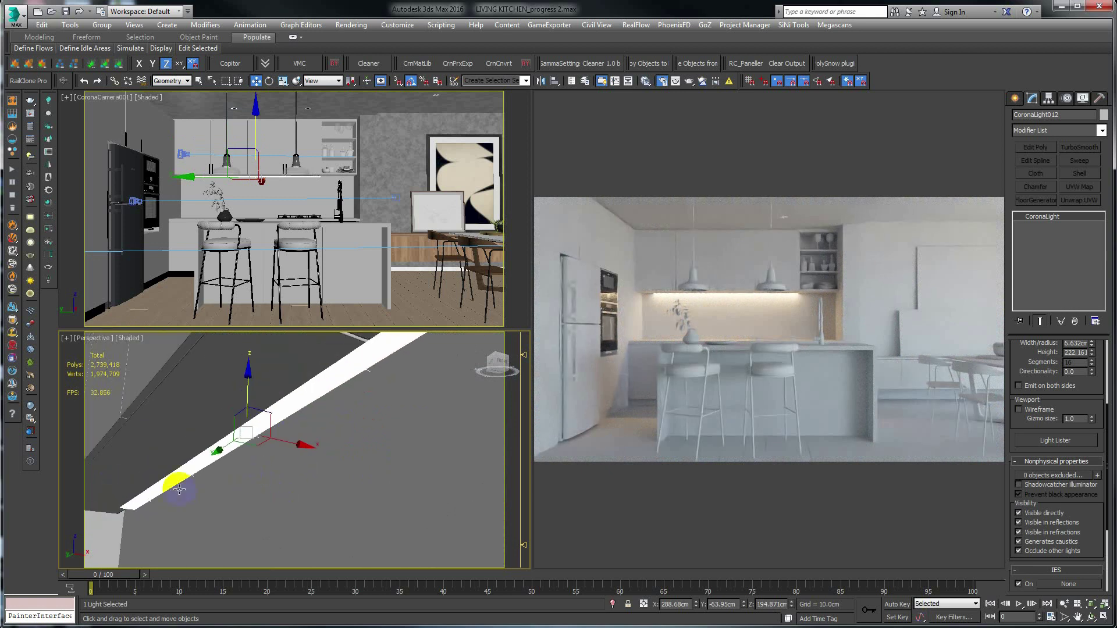
{"action": "mouse_move", "coordinate": [1042, 353]}
{"action": "left_mouse_down"}
{"action": "mouse_move", "coordinate": [1036, 400]}
{"action": "mouse_move", "coordinate": [1080, 431]}
{"action": "left_mouse_up"}
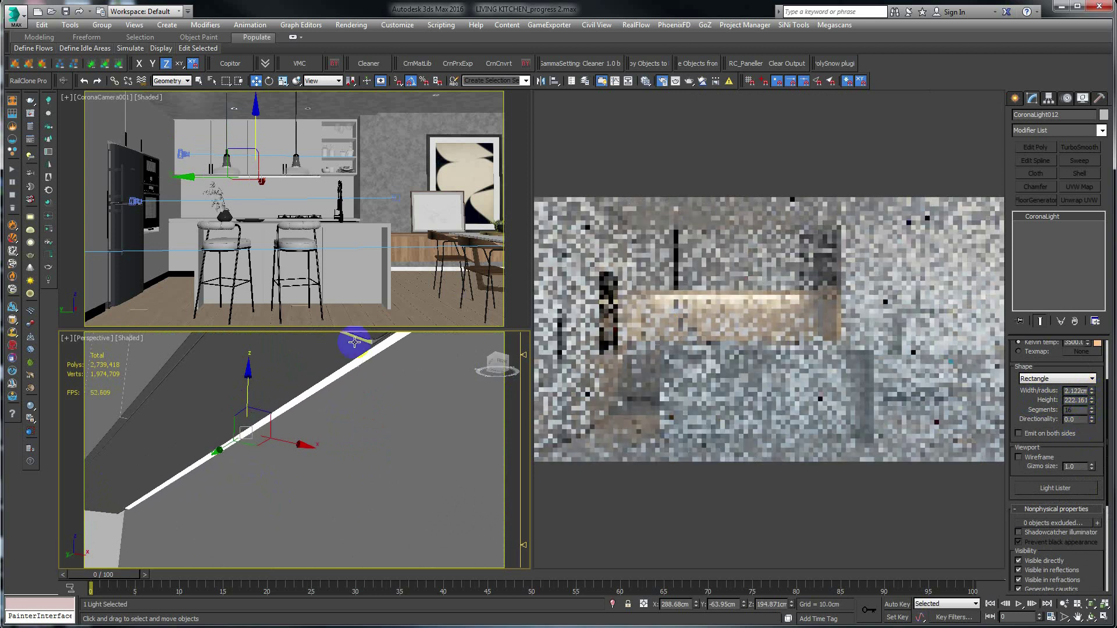
- Nudge the strip light sideways and slightly upward, then check its placement
{"action": "left_click_drag", "start_coordinate": [292, 443], "coordinate": [296, 446]}
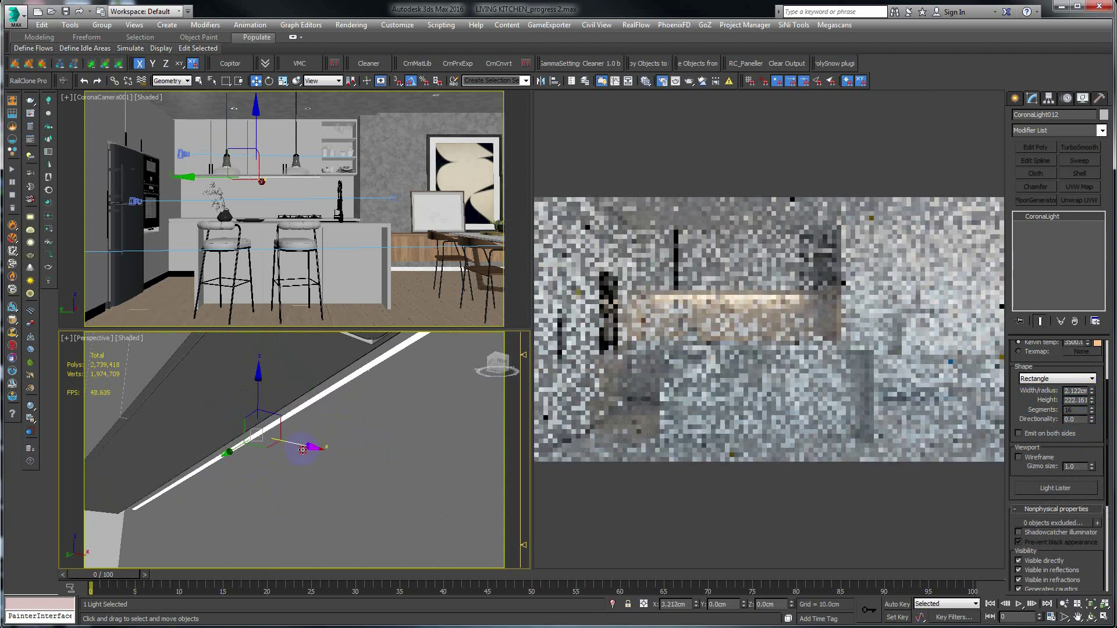
{"action": "key", "text": "f"}
{"action": "left_click_drag", "start_coordinate": [350, 393], "coordinate": [346, 374]}
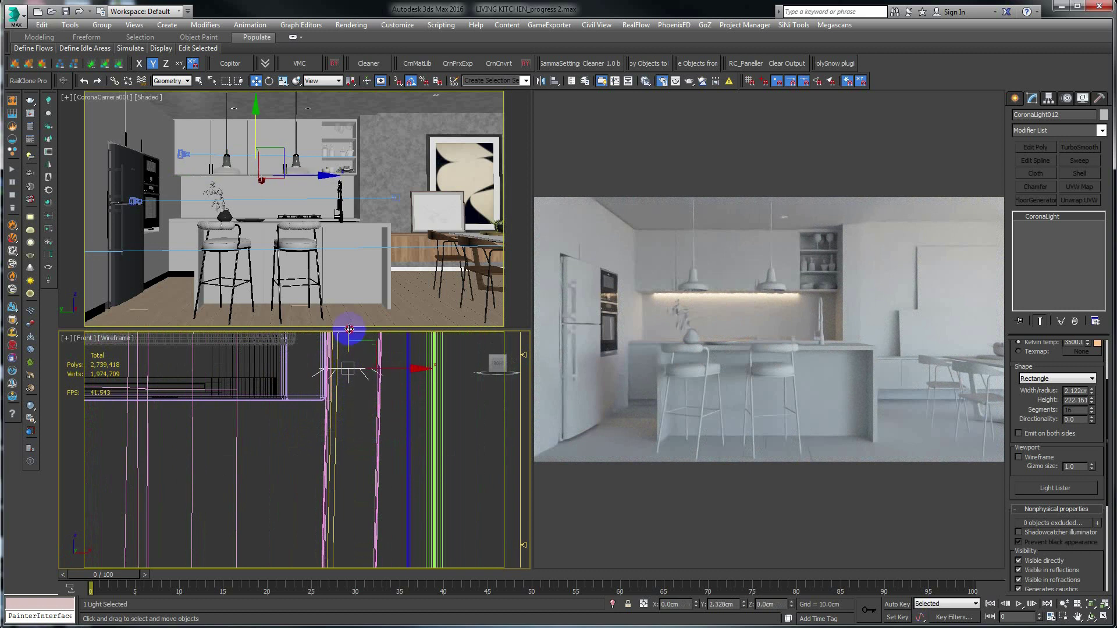
{"action": "key", "text": "p"}
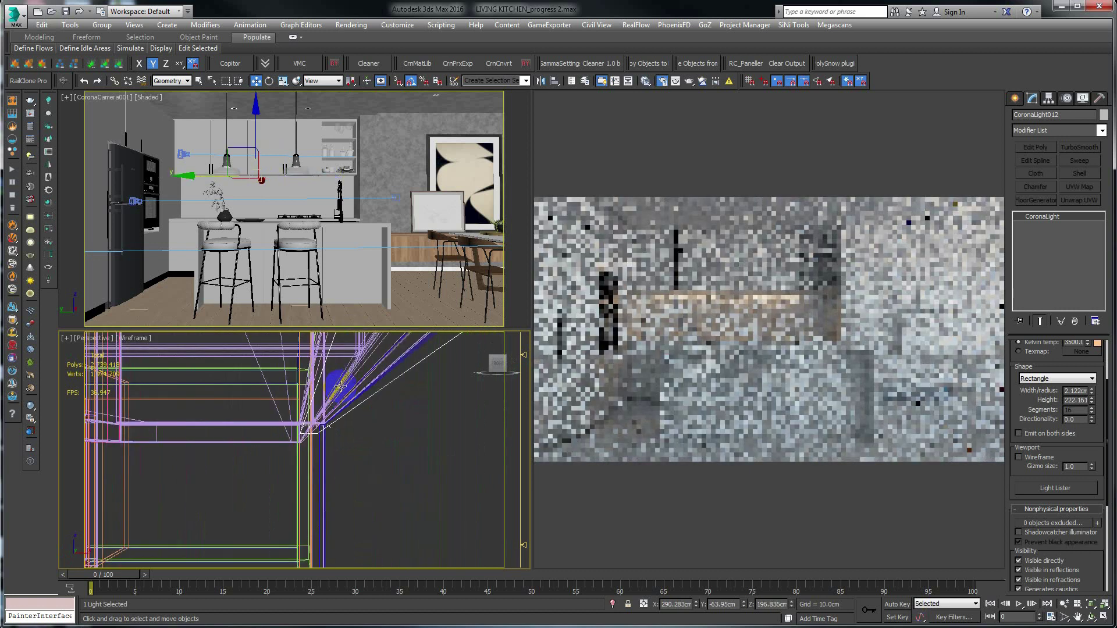
{"action": "mouse_move", "coordinate": [332, 386]}
{"action": "middle_mouse_down", "text": "alt"}
{"action": "mouse_move", "coordinate": [313, 411]}
{"action": "mouse_move", "coordinate": [341, 381]}
{"action": "mouse_move", "coordinate": [250, 482]}
{"action": "middle_mouse_up", "text": "alt"}
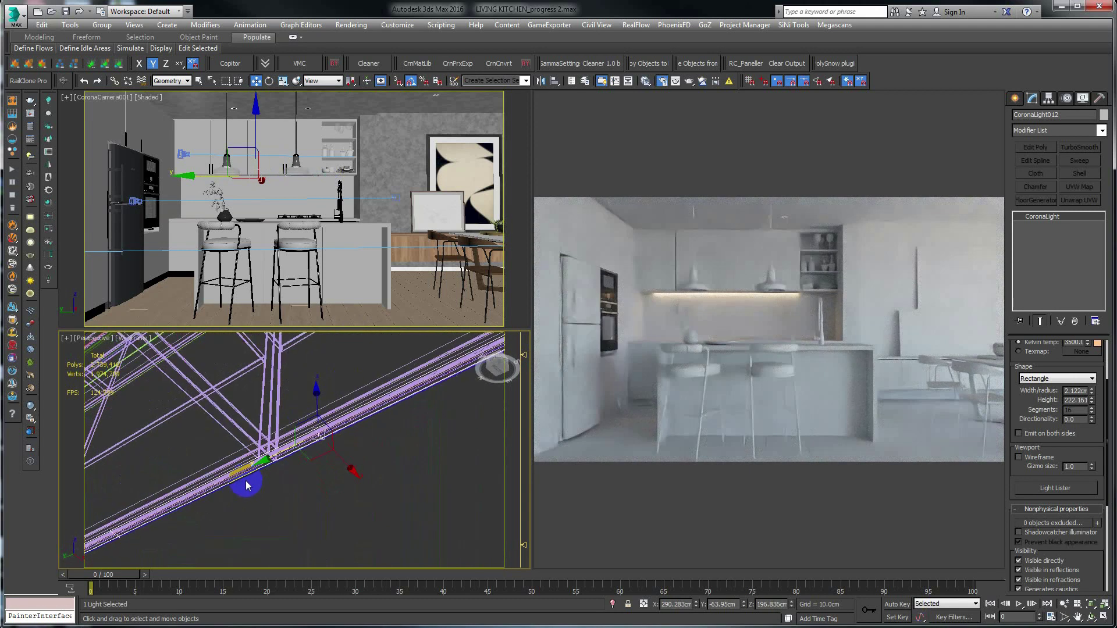
{"action": "key", "text": "F3"}
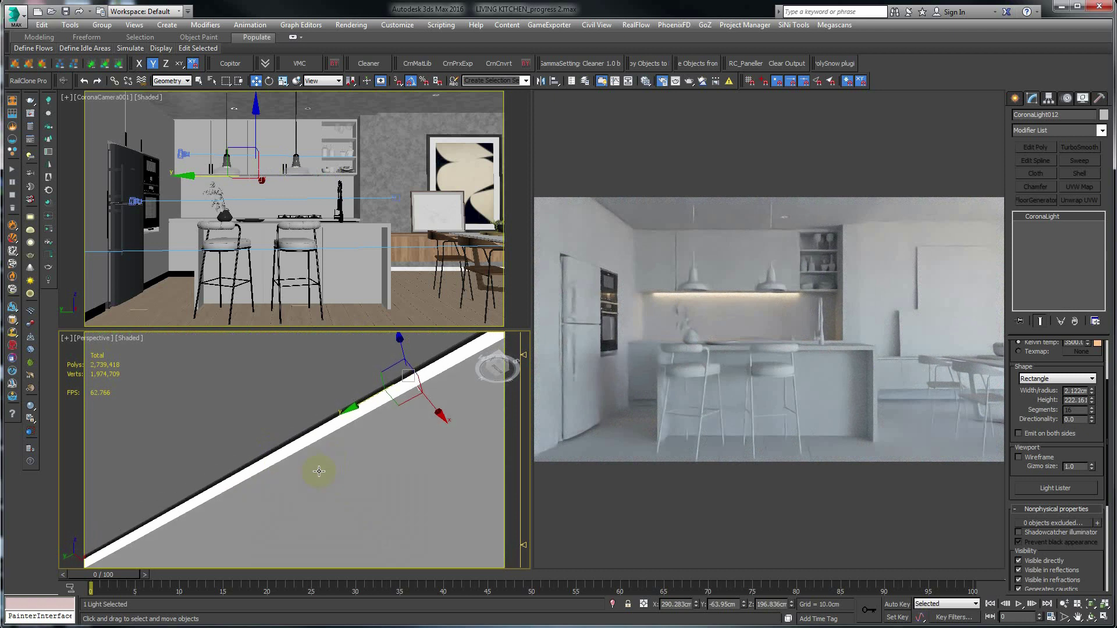
{"action": "mouse_move", "coordinate": [298, 451]}
{"action": "middle_mouse_down", "text": "alt"}
{"action": "mouse_move", "coordinate": [319, 444]}
{"action": "mouse_move", "coordinate": [325, 426]}
{"action": "mouse_move", "coordinate": [326, 463]}
{"action": "mouse_move", "coordinate": [319, 444]}
{"action": "mouse_move", "coordinate": [369, 447]}
{"action": "mouse_move", "coordinate": [252, 427]}
{"action": "mouse_move", "coordinate": [273, 459]}
{"action": "middle_mouse_up", "text": "alt"}
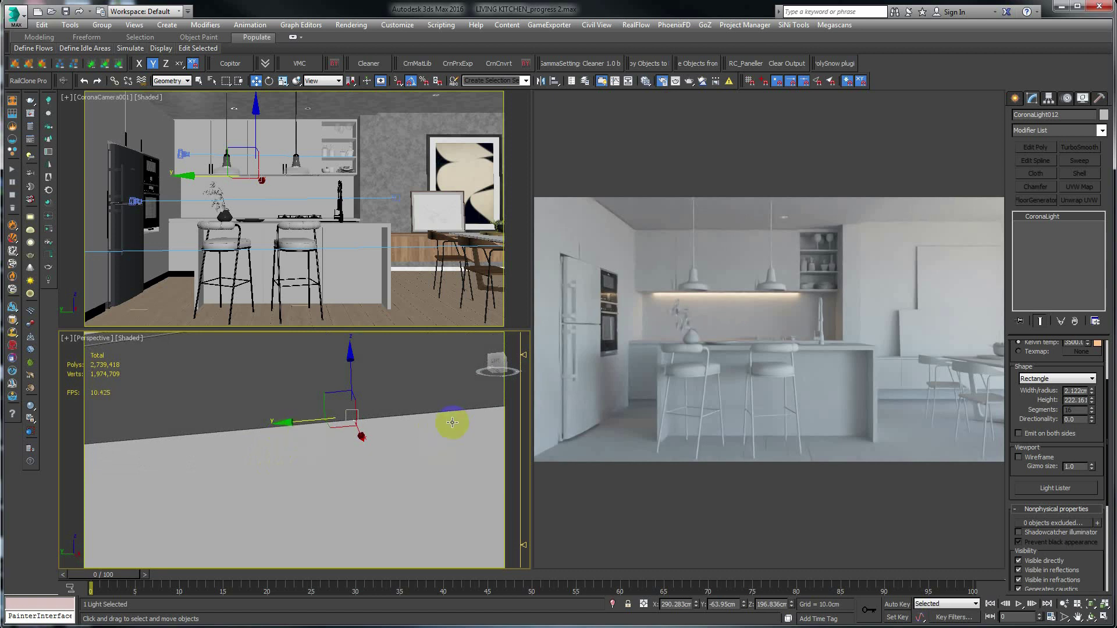
- Lengthen the strip light with its Height spinner, viewed in a wireframe Top view
{"action": "key", "text": "t"}
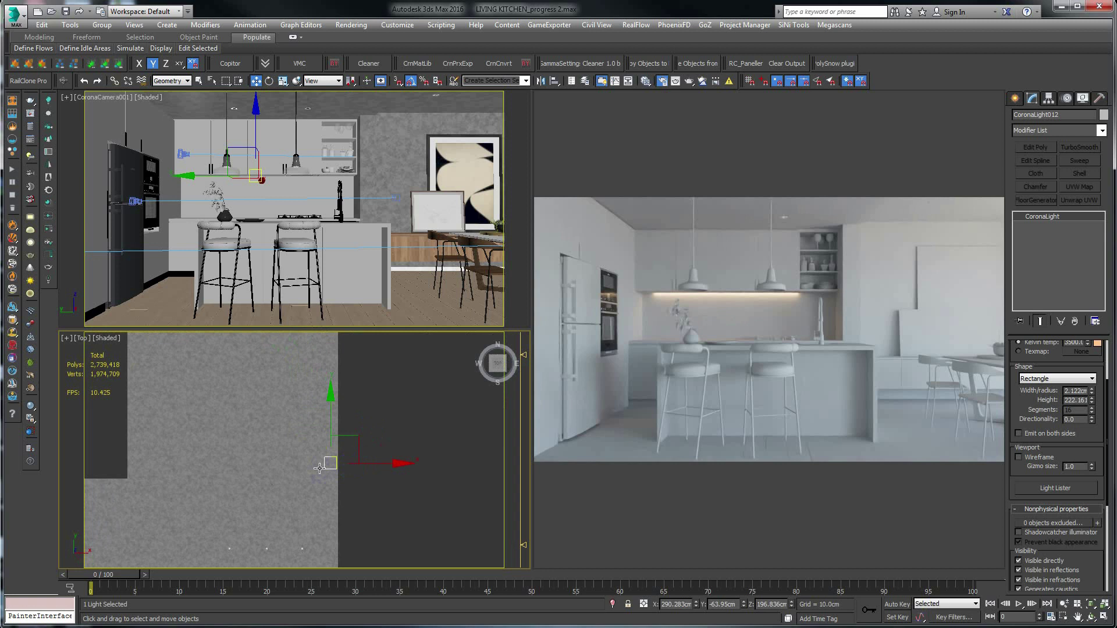
{"action": "key", "text": "F3"}
{"action": "scroll", "coordinate": [307, 484], "scroll_direction": "down", "scroll_amount": 5}
{"action": "scroll", "coordinate": [307, 484], "scroll_direction": "up", "scroll_amount": 4}
{"action": "scroll", "coordinate": [307, 484], "scroll_direction": "up", "scroll_amount": 4}
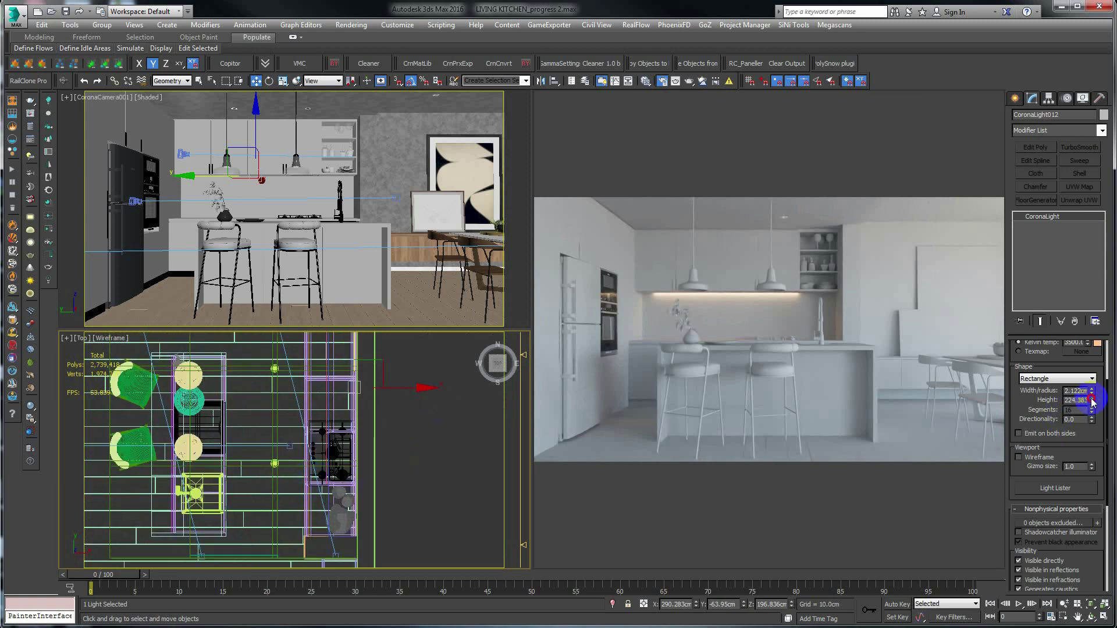
{"action": "left_click_drag", "start_coordinate": [1090, 377], "coordinate": [1090, 377]}
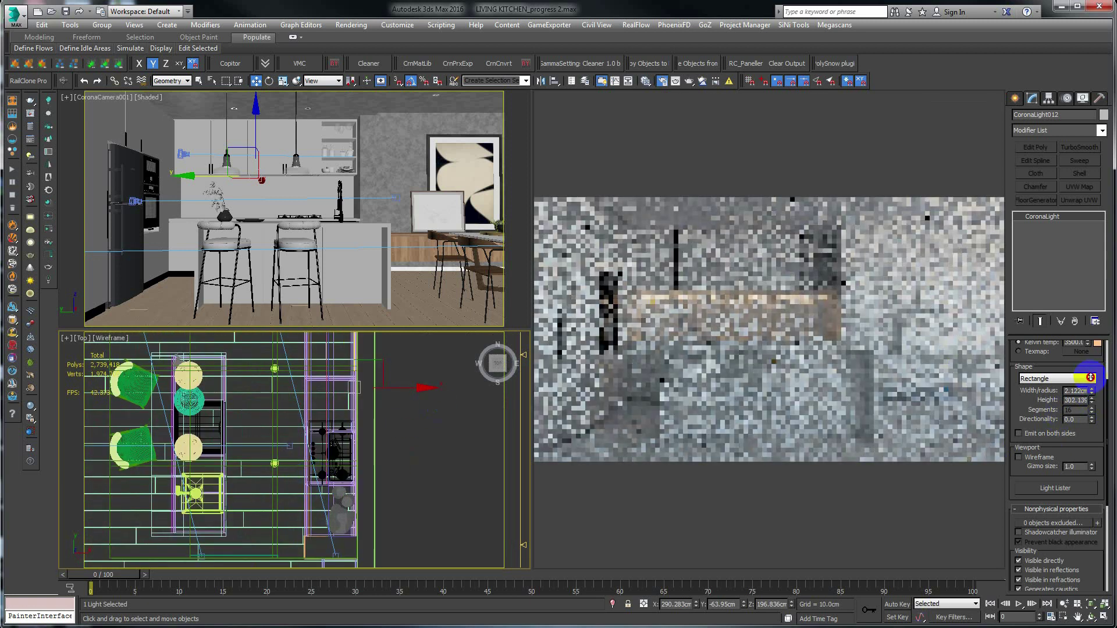
- Shift the strip light slightly in plan and pan across the kitchen
{"action": "mouse_move", "coordinate": [340, 430]}
{"action": "middle_mouse_down"}
{"action": "mouse_move", "coordinate": [294, 425]}
{"action": "mouse_move", "coordinate": [324, 493]}
{"action": "middle_mouse_up"}
{"action": "left_click_drag", "start_coordinate": [349, 400], "coordinate": [348, 426]}
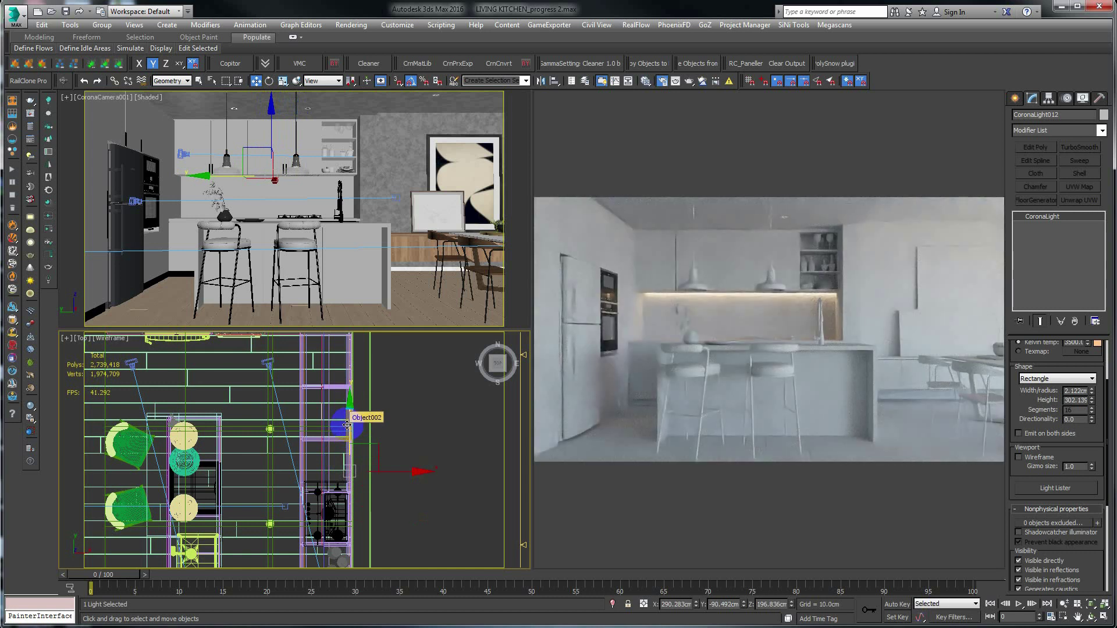
{"action": "middle_click_drag", "start_coordinate": [333, 461], "coordinate": [255, 423]}
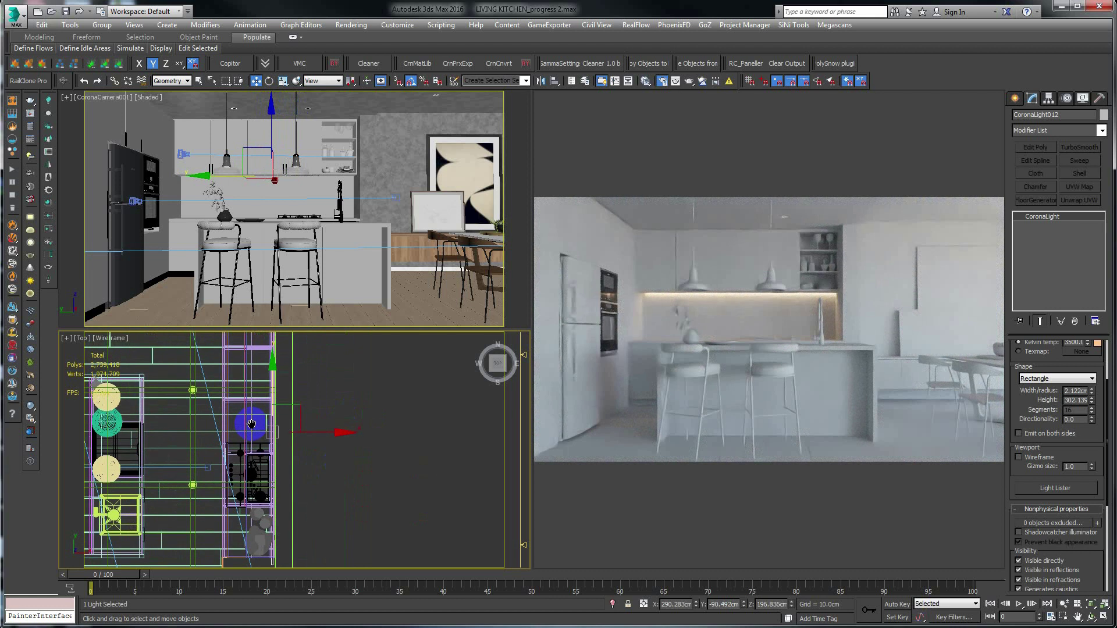
{"action": "scroll", "coordinate": [207, 441], "scroll_direction": "down", "scroll_amount": 1}
{"action": "scroll", "coordinate": [250, 436], "scroll_direction": "down", "scroll_amount": 1}
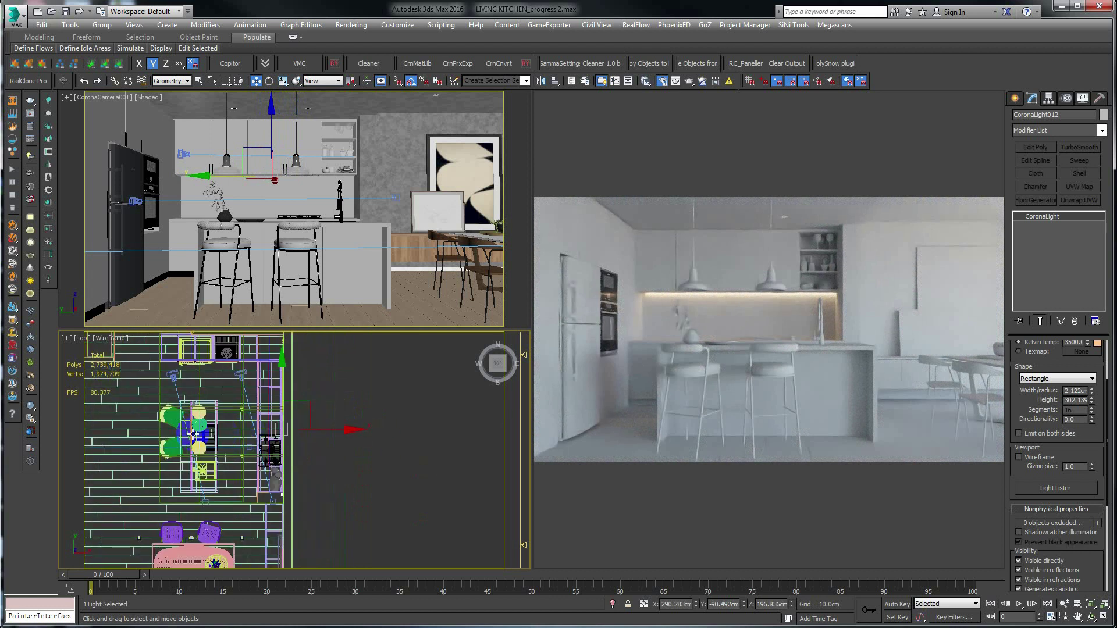
{"action": "scroll", "coordinate": [195, 434], "scroll_direction": "up", "scroll_amount": 1}
{"action": "scroll", "coordinate": [245, 433], "scroll_direction": "up", "scroll_amount": 1}
{"action": "left_click", "coordinate": [1065, 243]}
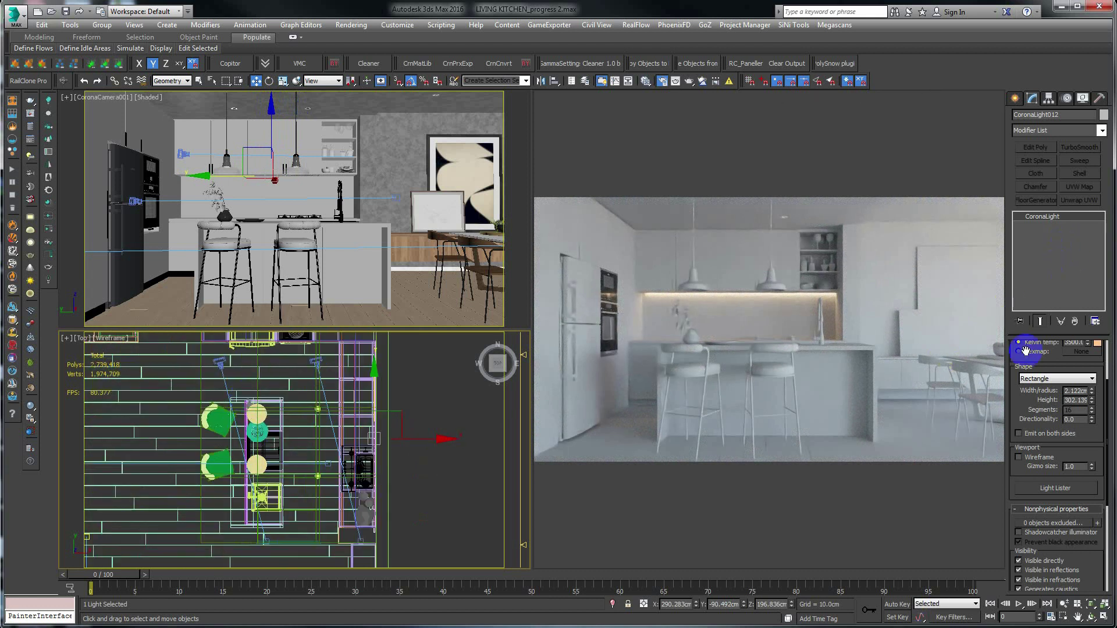
- Place a new Sphere-shaped CoronaLight at the left pendant in the Top view
{"action": "left_click", "coordinate": [406, 364]}
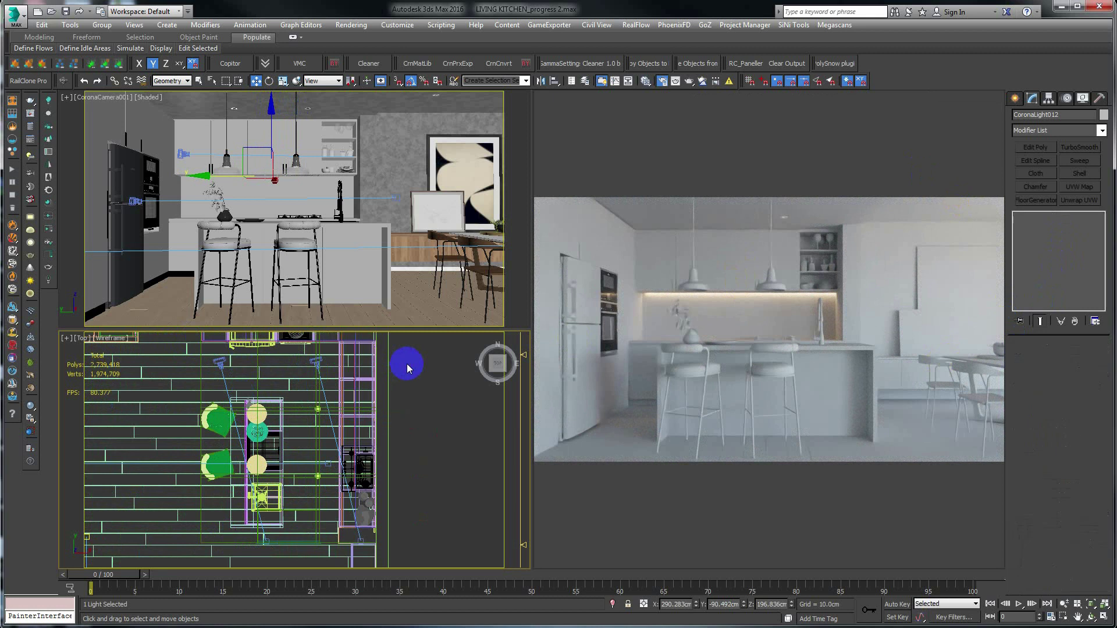
{"action": "left_click", "coordinate": [1020, 116]}
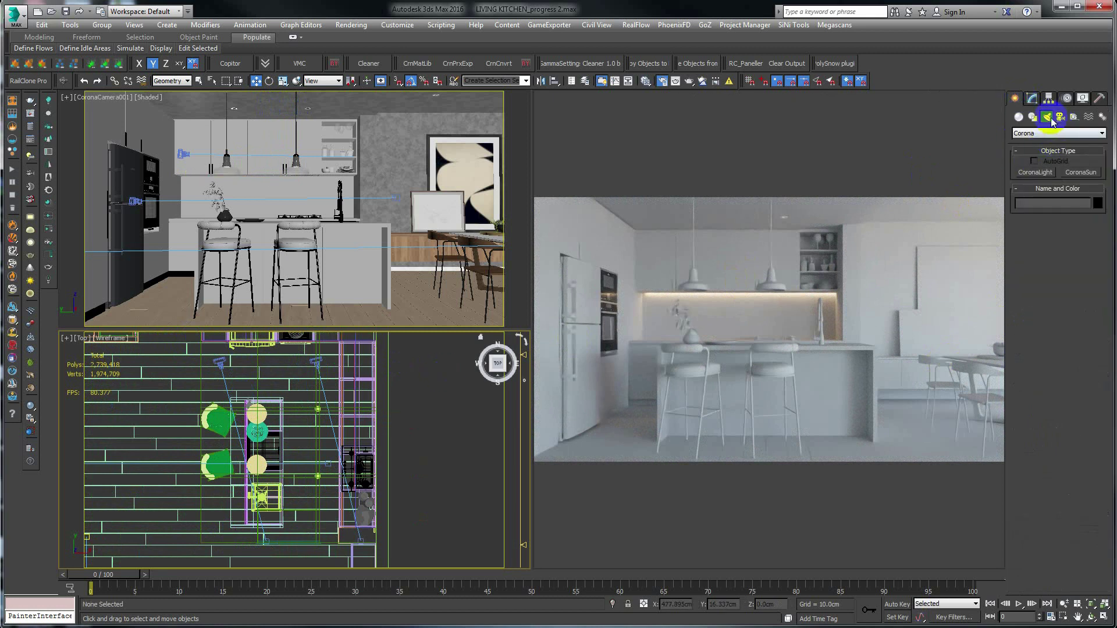
{"action": "left_click", "coordinate": [1037, 173]}
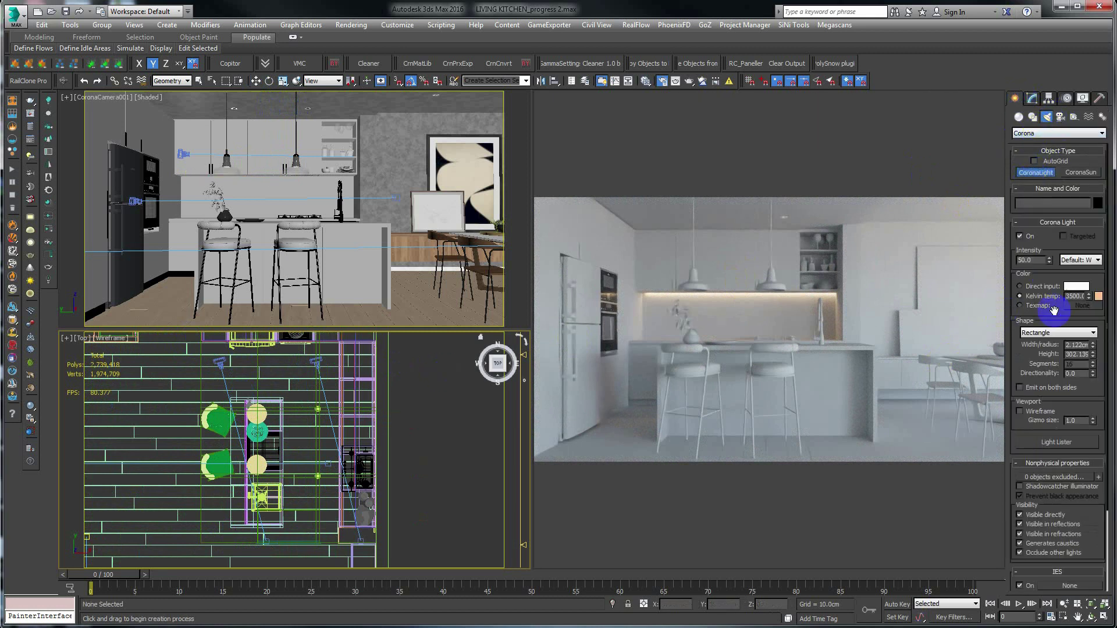
{"action": "left_click", "coordinate": [1040, 333]}
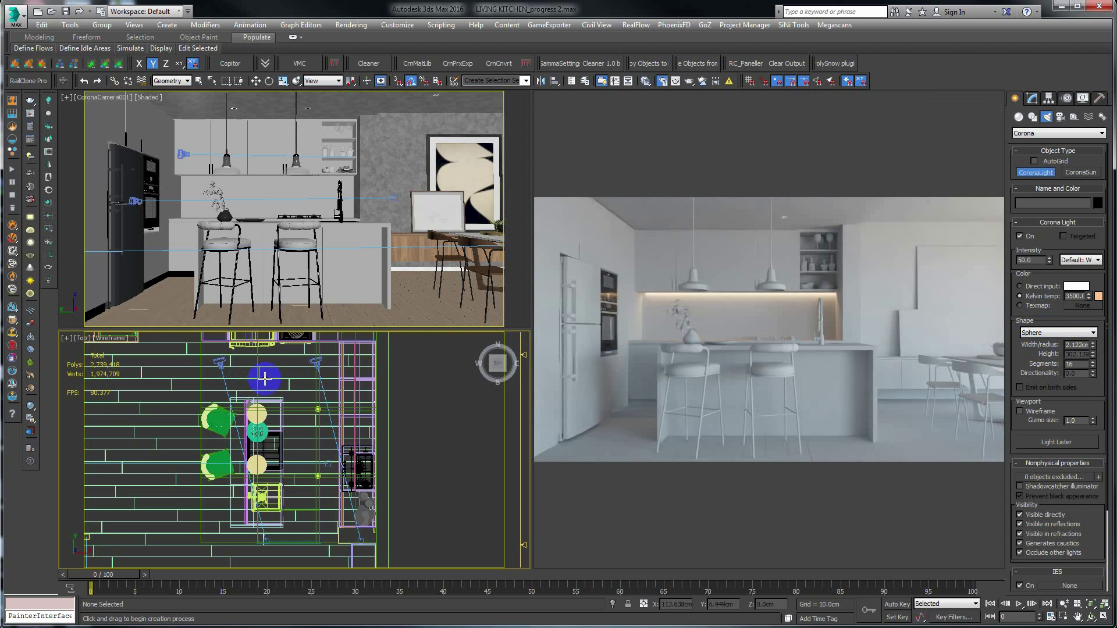
{"action": "middle_click_drag", "start_coordinate": [281, 399], "coordinate": [289, 364]}
{"action": "scroll", "coordinate": [293, 361], "scroll_direction": "up", "scroll_amount": 2}
{"action": "left_click_drag", "start_coordinate": [305, 358], "coordinate": [315, 361]}
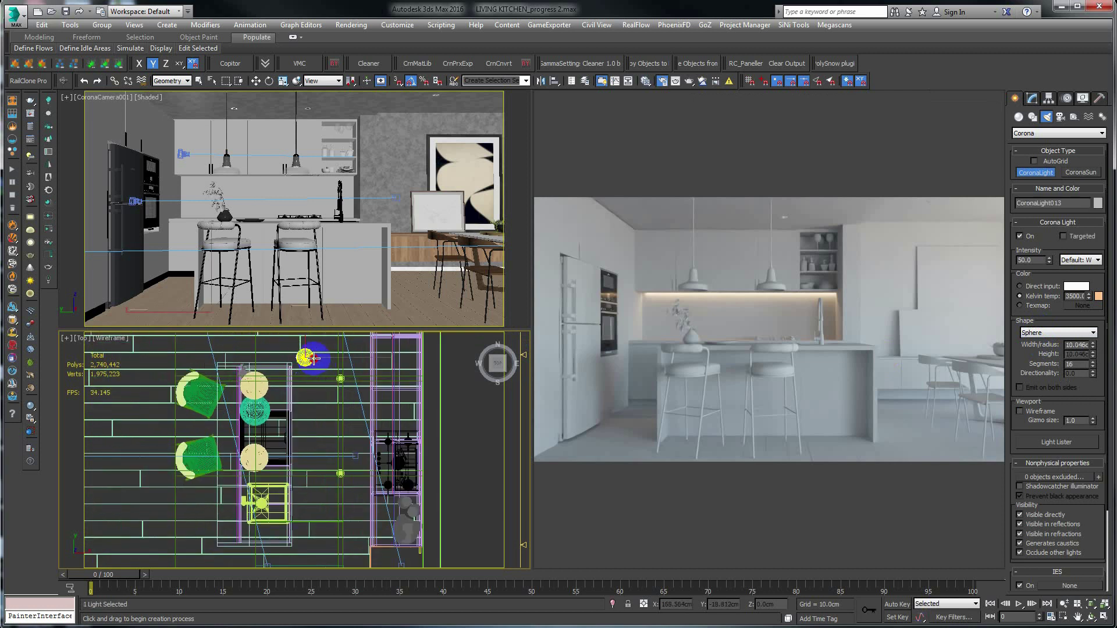
- Raise the new sphere light up to the pendant in the Front view
{"action": "scroll", "coordinate": [321, 376], "scroll_direction": "down", "scroll_amount": 3}
{"action": "key", "text": "f"}
{"action": "scroll", "coordinate": [312, 391], "scroll_direction": "down", "scroll_amount": 3}
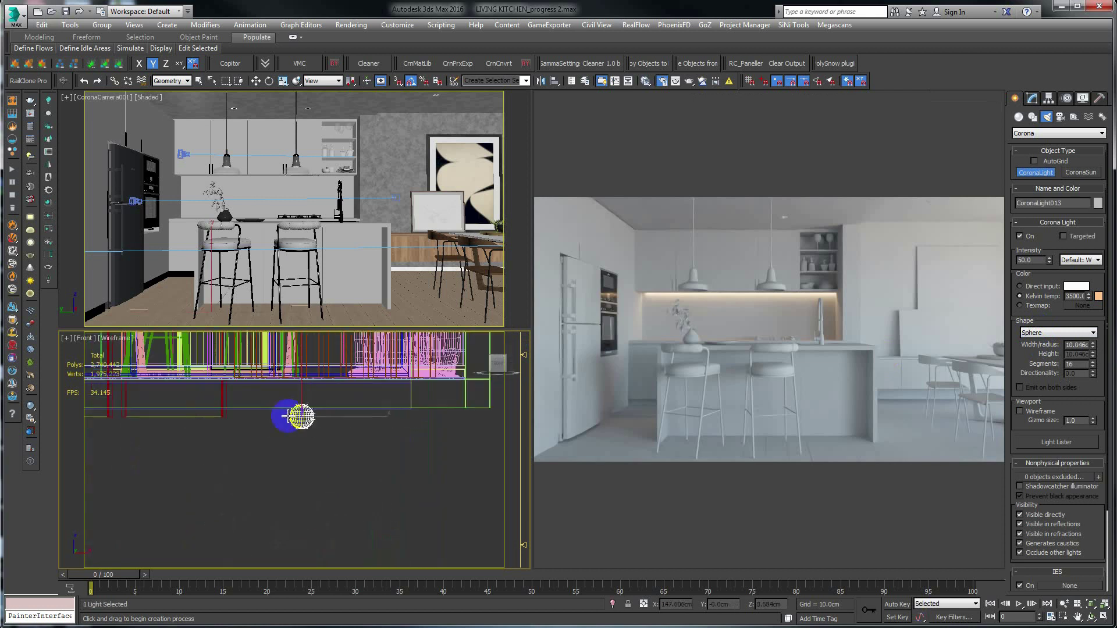
{"action": "middle_click_drag", "start_coordinate": [247, 349], "coordinate": [240, 495]}
{"action": "key", "text": "w"}
{"action": "mouse_move", "coordinate": [286, 503]}
{"action": "left_mouse_down"}
{"action": "mouse_move", "coordinate": [283, 353]}
{"action": "mouse_move", "coordinate": [285, 390]}
{"action": "left_mouse_up"}
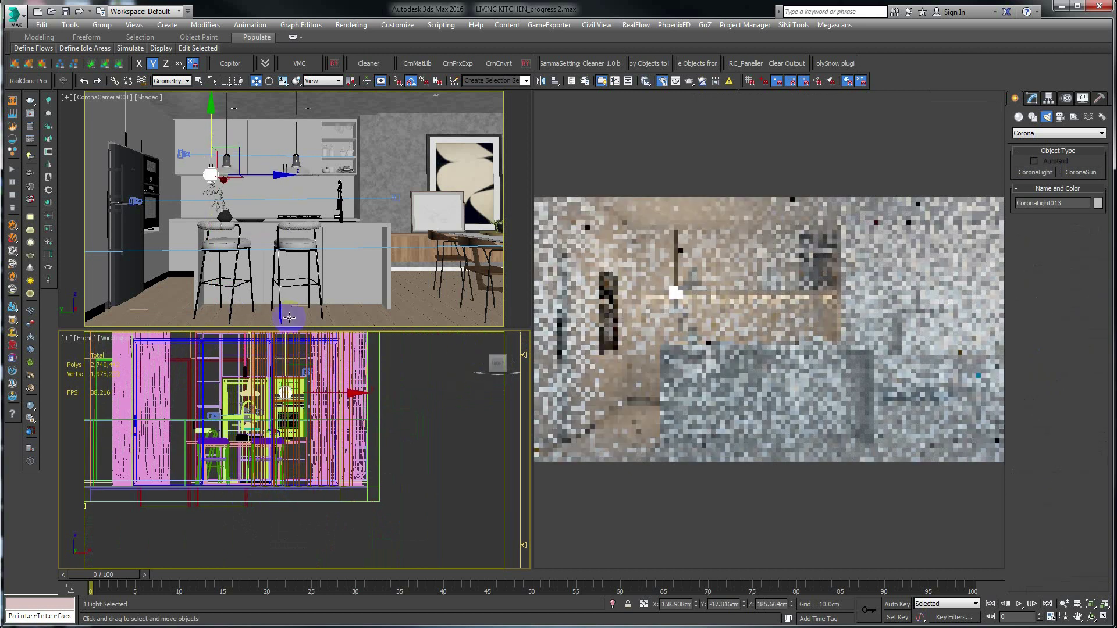
- Show the kitchen camera view in the upper viewport
{"action": "key", "text": "t"}
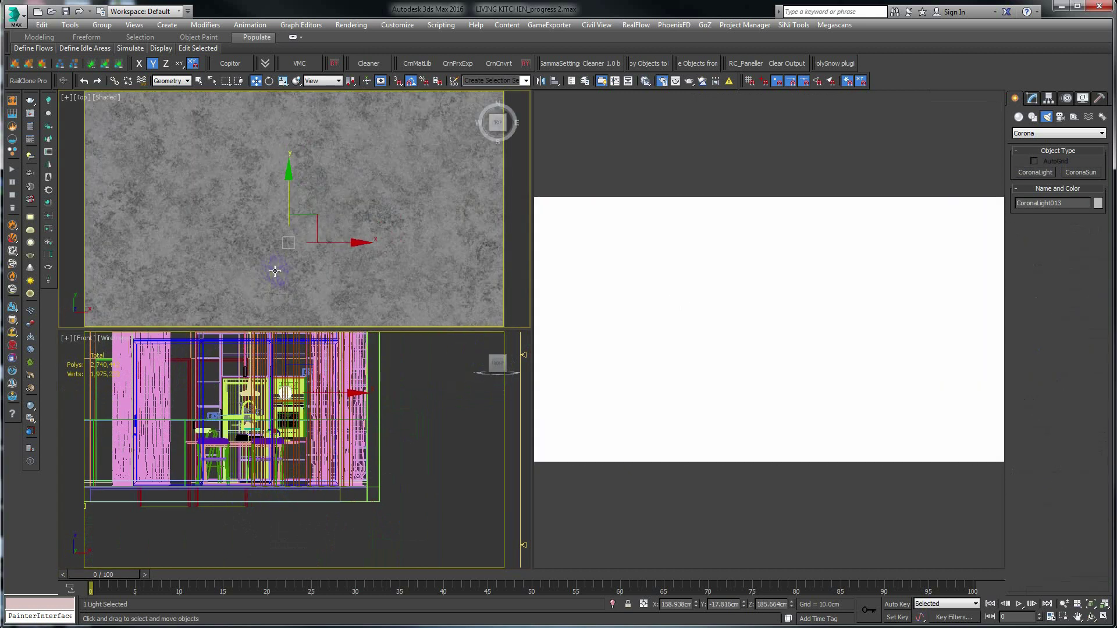
{"action": "key", "text": "F3"}
{"action": "key", "text": "c"}
{"action": "double_click", "coordinate": [538, 238]}
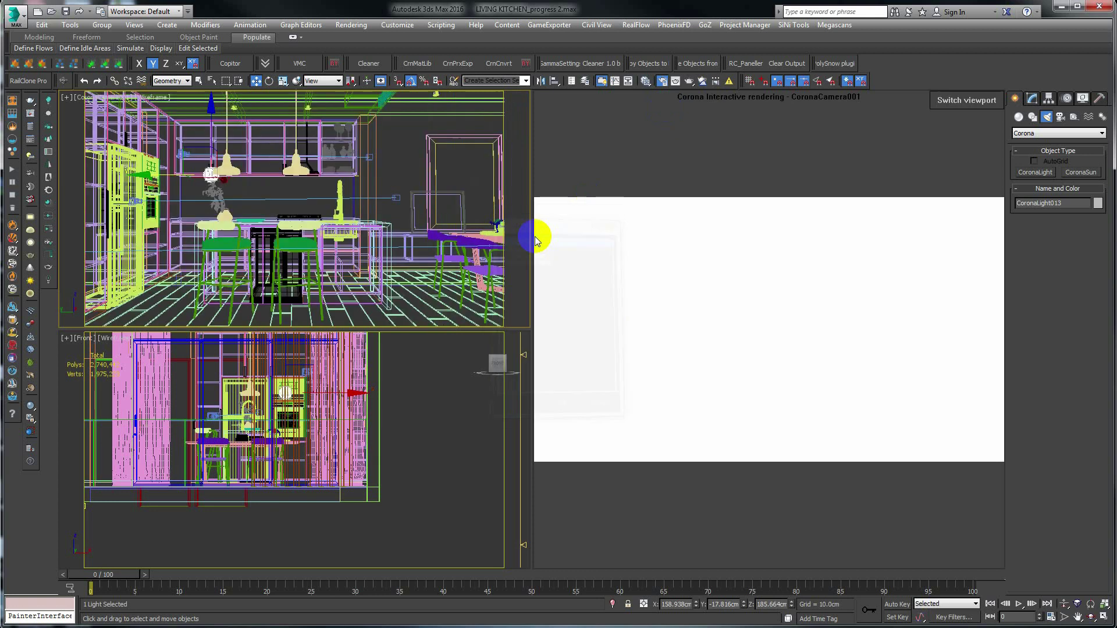
{"action": "scroll", "coordinate": [236, 418], "scroll_direction": "up", "scroll_amount": 3}
{"action": "scroll", "coordinate": [233, 410], "scroll_direction": "up", "scroll_amount": 2}
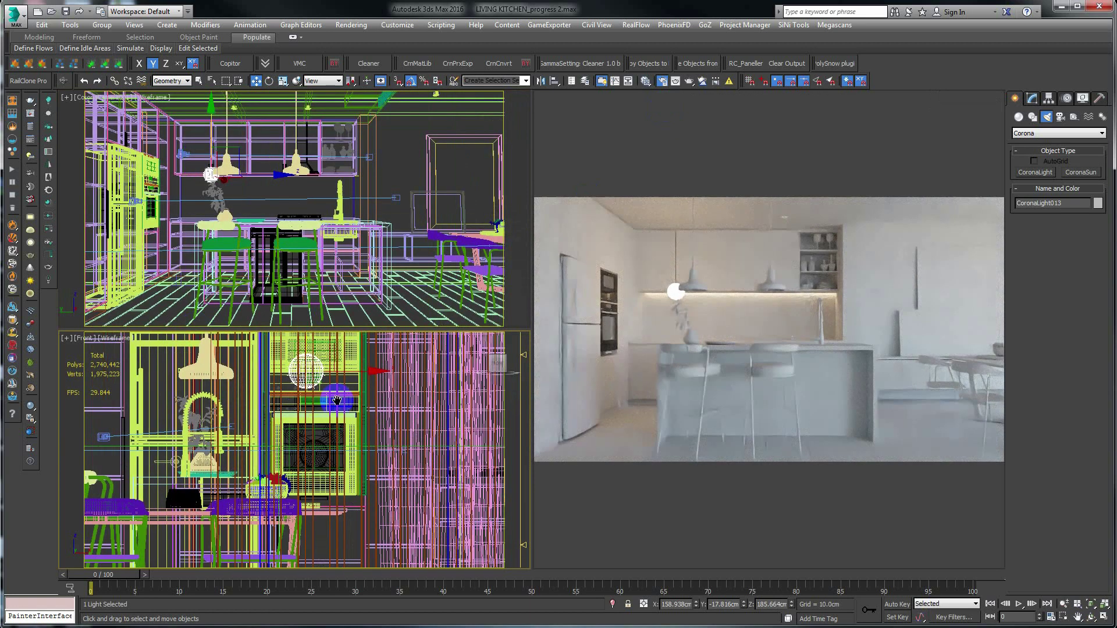
{"action": "scroll", "coordinate": [229, 404], "scroll_direction": "up", "scroll_amount": 2}
{"action": "scroll", "coordinate": [229, 404], "scroll_direction": "up", "scroll_amount": 2}
- Reposition CoronaLight013 horizontally over the pendant lamp in the Top view
{"action": "key", "text": "t"}
{"action": "scroll", "coordinate": [349, 395], "scroll_direction": "down", "scroll_amount": 1}
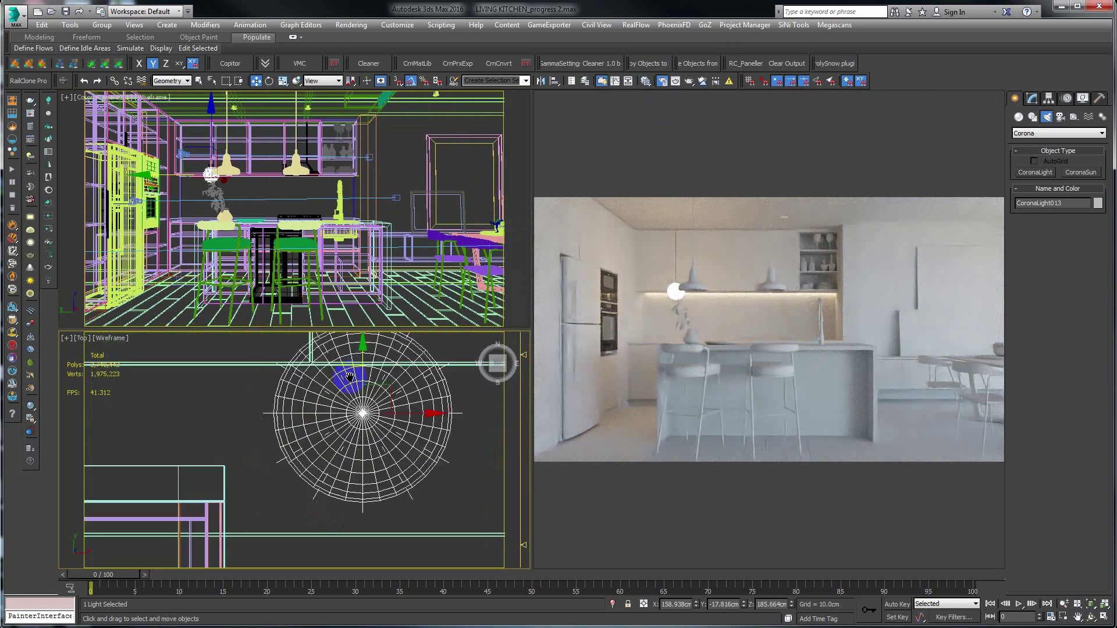
{"action": "scroll", "coordinate": [367, 368], "scroll_direction": "down", "scroll_amount": 2}
{"action": "scroll", "coordinate": [373, 367], "scroll_direction": "up", "scroll_amount": 1}
{"action": "scroll", "coordinate": [419, 361], "scroll_direction": "down", "scroll_amount": 2}
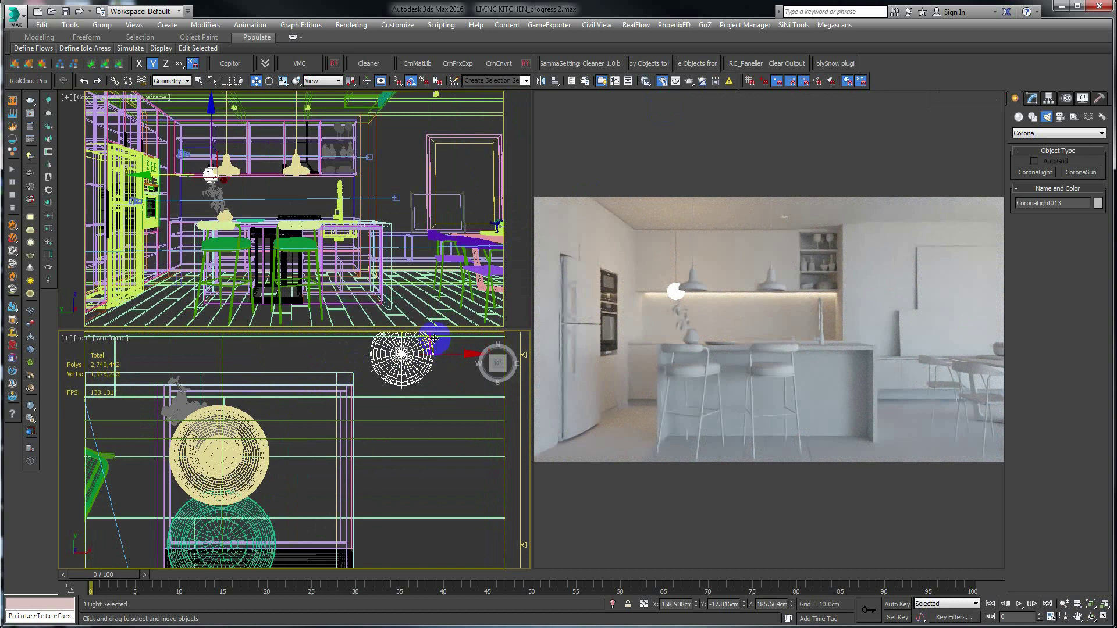
{"action": "left_click_drag", "start_coordinate": [434, 339], "coordinate": [253, 439]}
- Lower CoronaLight013 down into the lampshade in the Front view
{"action": "key", "text": "f"}
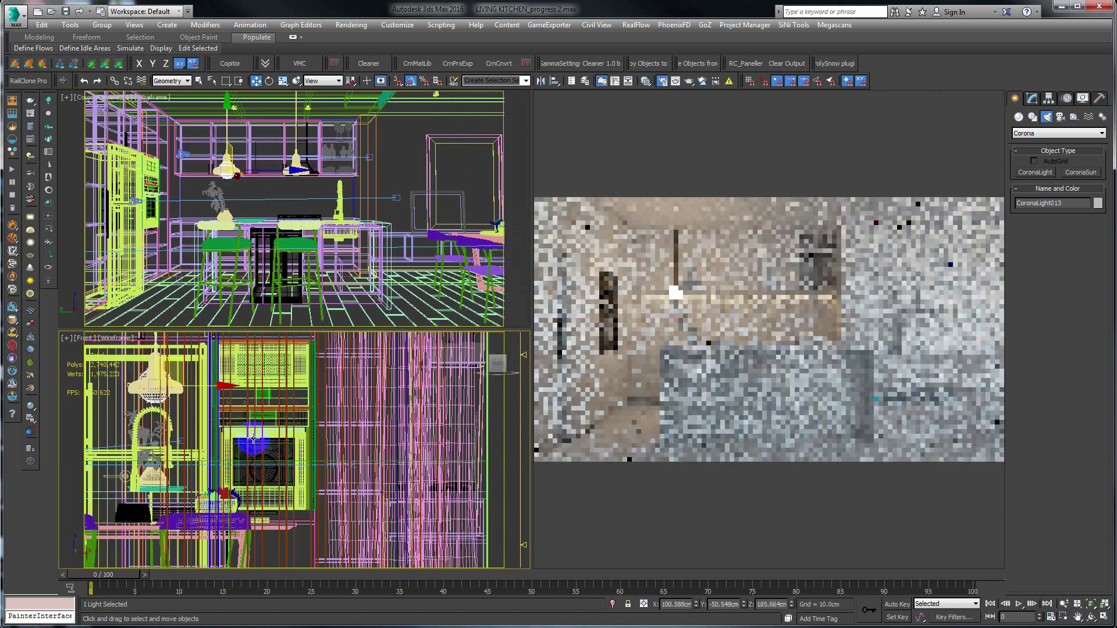
{"action": "scroll", "coordinate": [253, 439], "scroll_direction": "up", "scroll_amount": 3}
{"action": "scroll", "coordinate": [259, 425], "scroll_direction": "down", "scroll_amount": 2}
{"action": "scroll", "coordinate": [264, 409], "scroll_direction": "down", "scroll_amount": 2}
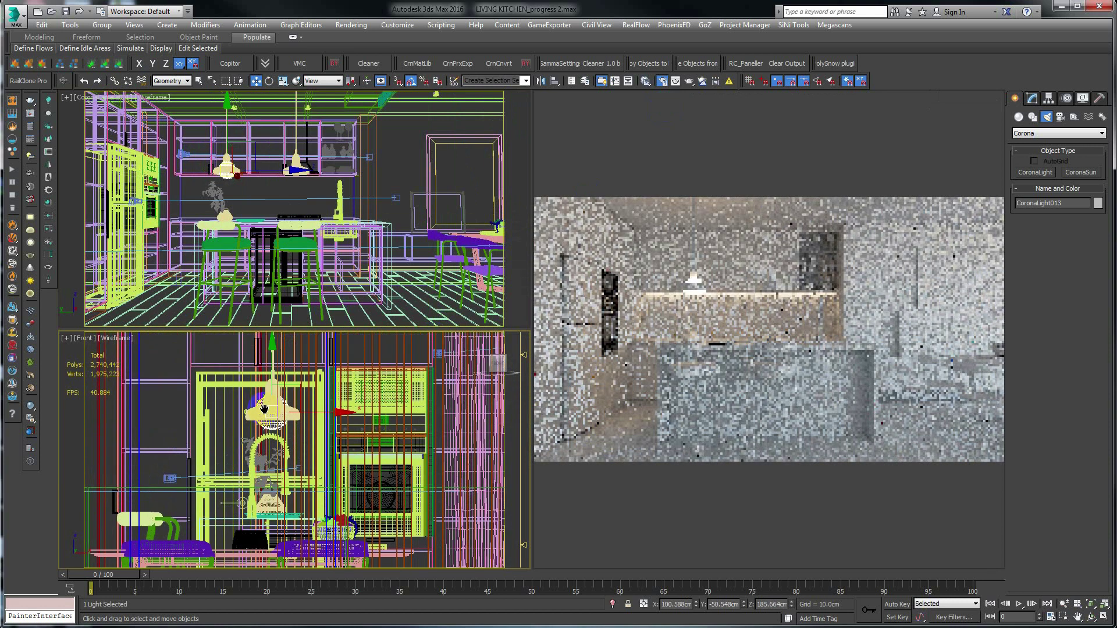
{"action": "scroll", "coordinate": [264, 409], "scroll_direction": "up", "scroll_amount": 3}
{"action": "left_click_drag", "start_coordinate": [285, 364], "coordinate": [285, 401]}
{"action": "left_click", "coordinate": [1031, 97]}
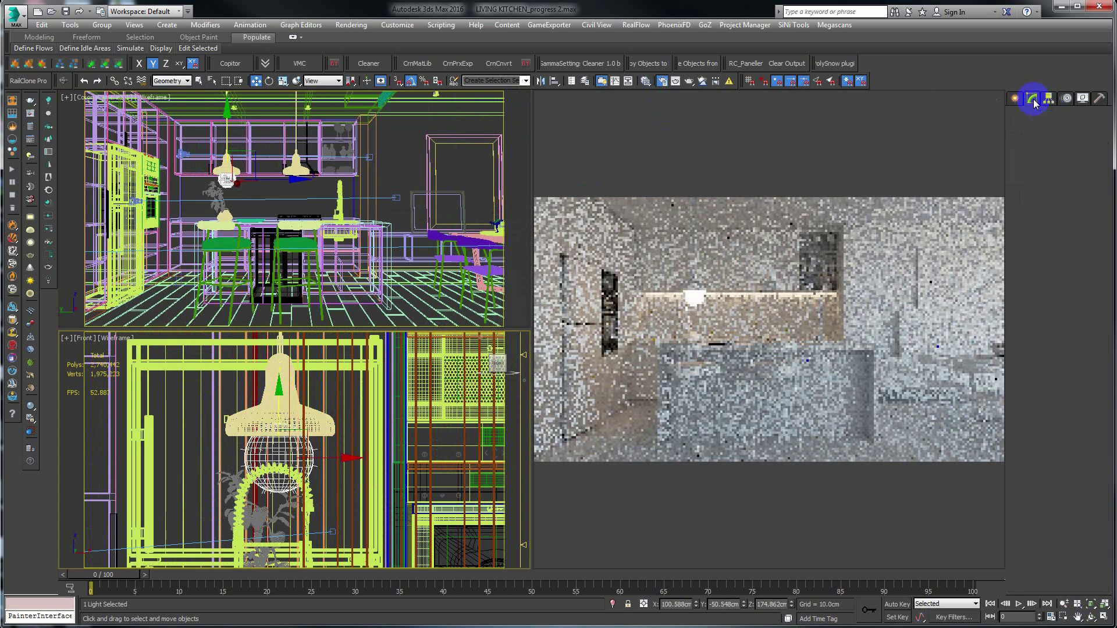
- Shrink CoronaLight013's sphere radius to about 4.7 cm and raise it inside the shade
{"action": "scroll", "coordinate": [1041, 373], "scroll_direction": "down", "scroll_amount": 5}
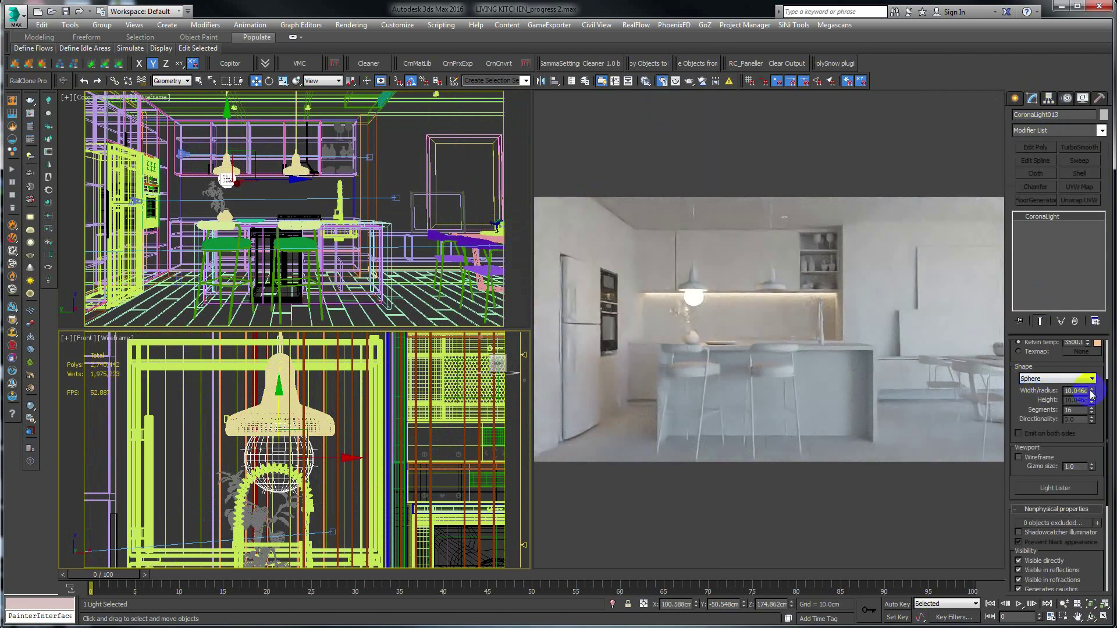
{"action": "left_click_drag", "start_coordinate": [1092, 394], "coordinate": [1086, 419]}
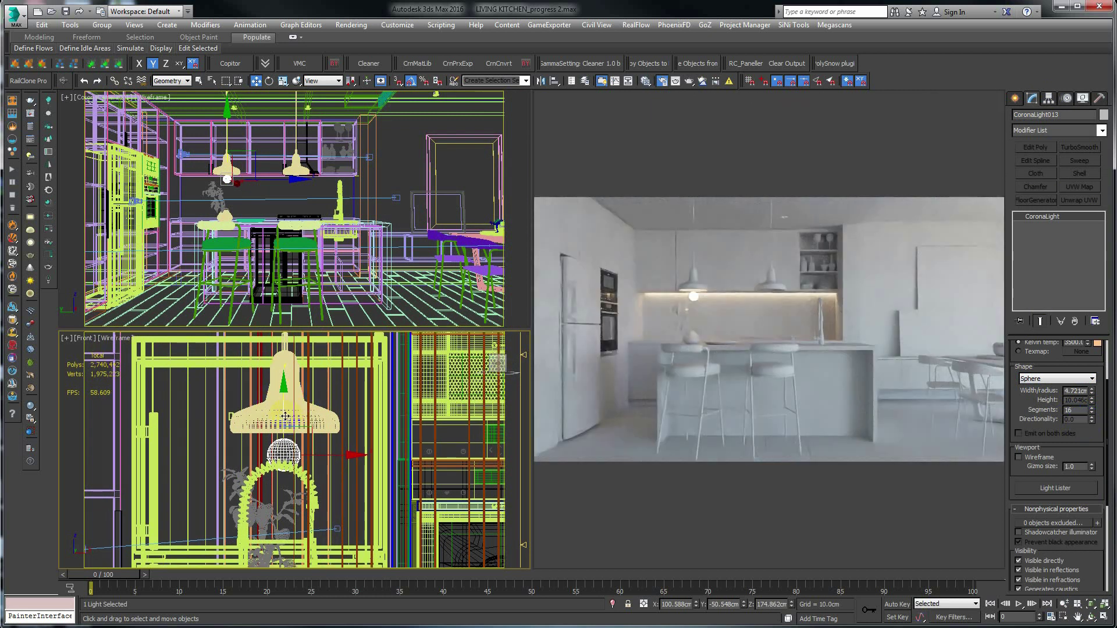
{"action": "left_click_drag", "start_coordinate": [285, 416], "coordinate": [284, 406]}
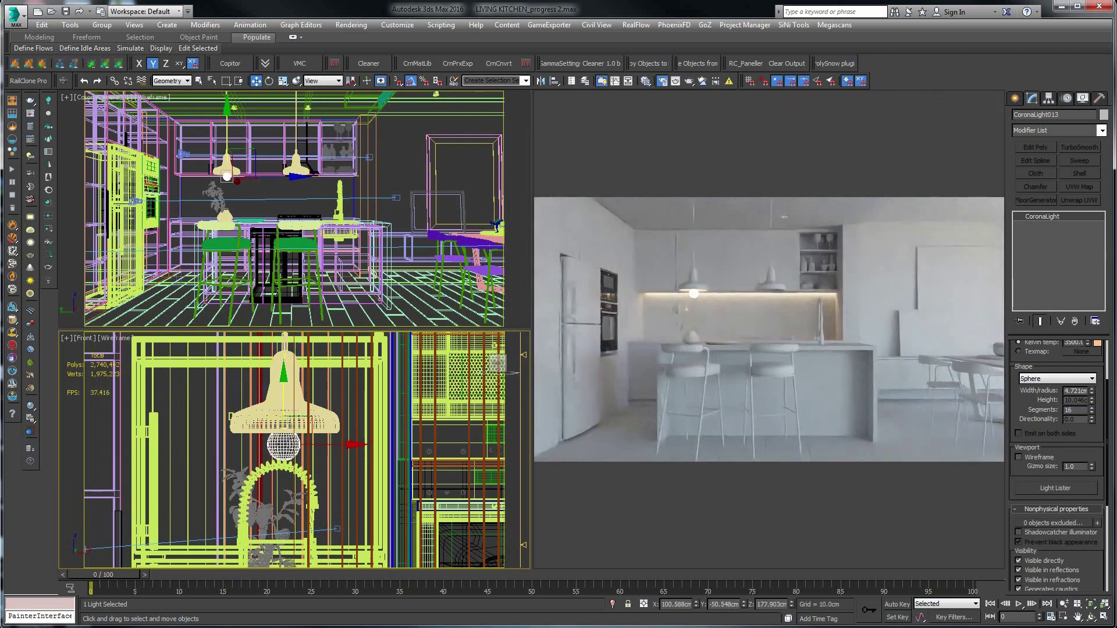
{"action": "left_click", "coordinate": [255, 395]}
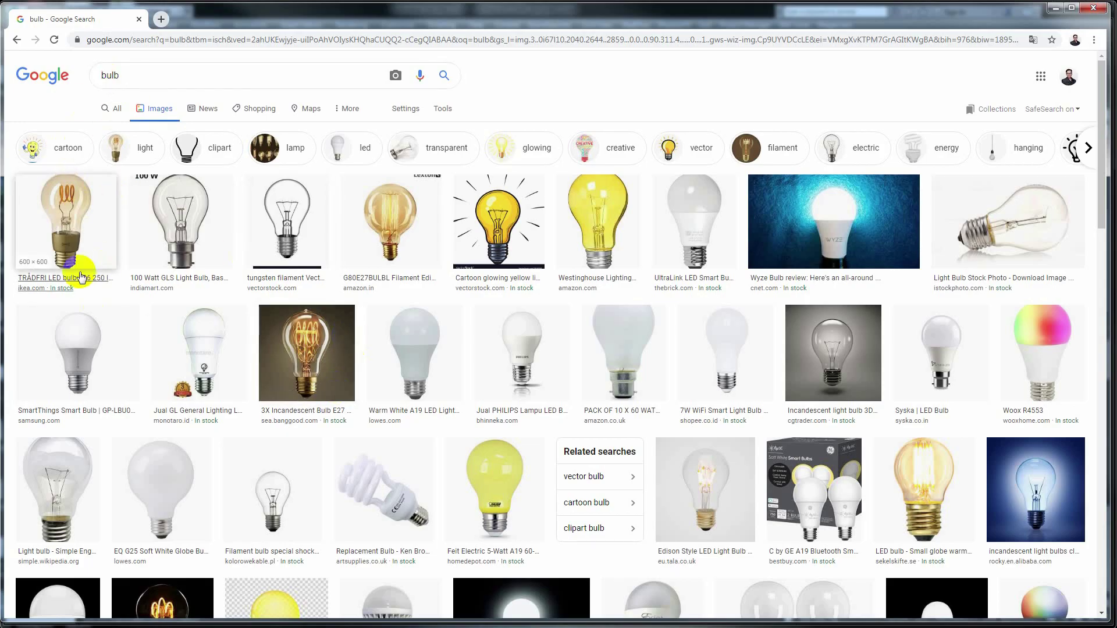
- View a bulb reference image in Google Images, then minimize Chrome to return to 3ds Max
{"action": "left_click", "coordinate": [298, 338]}
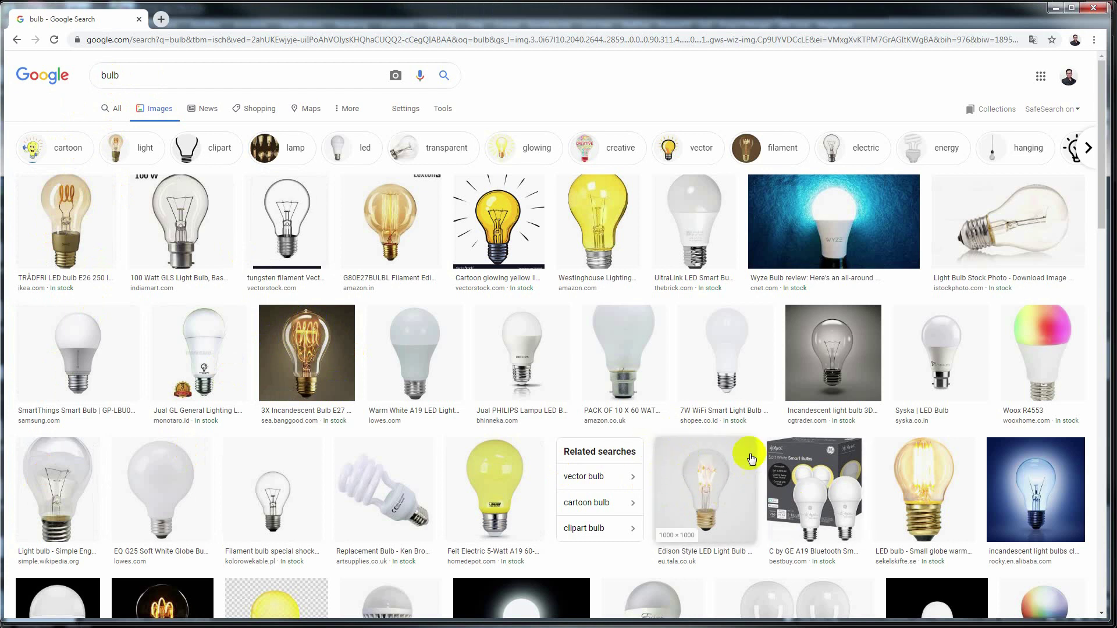
{"action": "left_click", "coordinate": [1056, 8]}
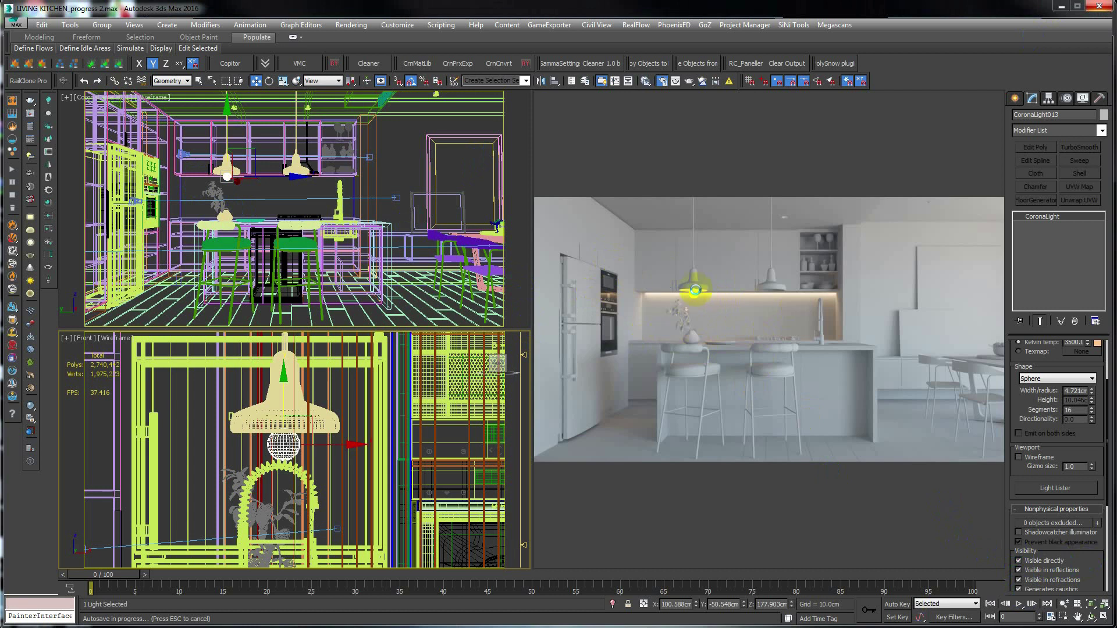
- Frame the selected Corona light in the Top view and check its shape, leaving it Sphere
{"action": "left_click", "coordinate": [333, 373]}
{"action": "key", "text": "t"}
{"action": "key", "text": "z"}
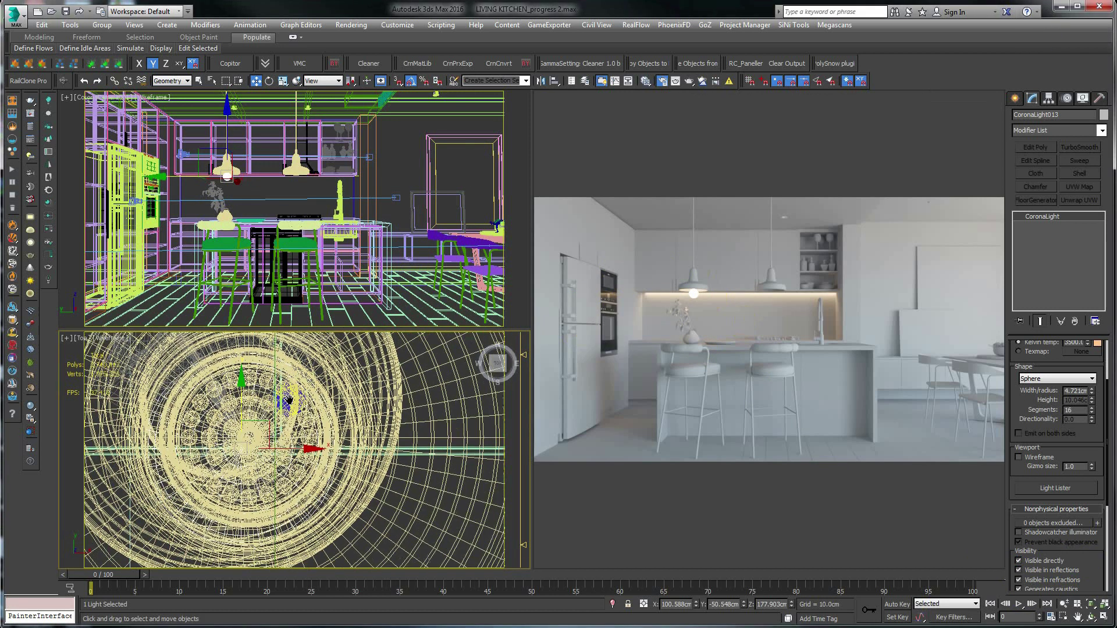
{"action": "scroll", "coordinate": [310, 399], "scroll_direction": "down", "scroll_amount": 5}
{"action": "middle_click_drag", "start_coordinate": [281, 421], "coordinate": [288, 376]}
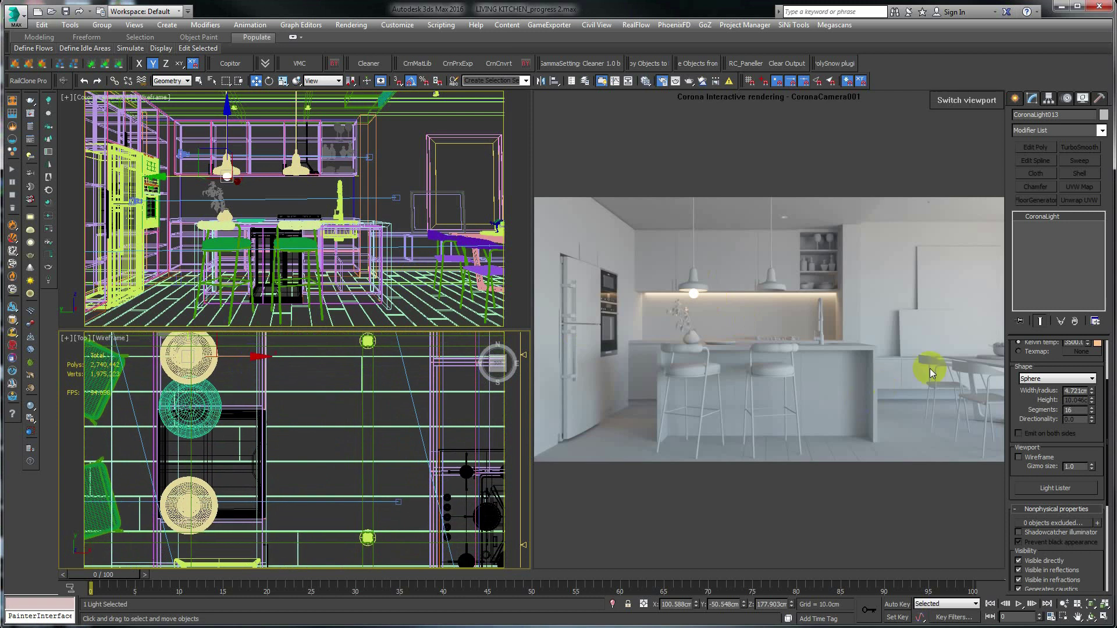
{"action": "left_click", "coordinate": [1048, 379]}
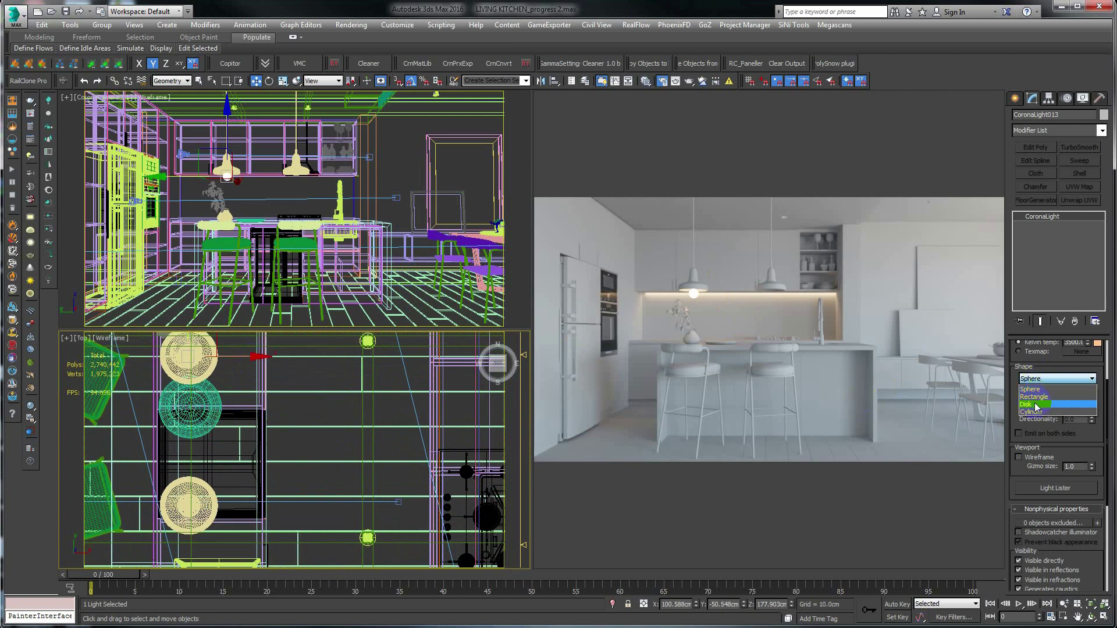
{"action": "left_click", "coordinate": [1038, 388]}
- Create a new Disk-shaped CoronaLight in the Top view near the table
{"action": "left_click", "coordinate": [1014, 97]}
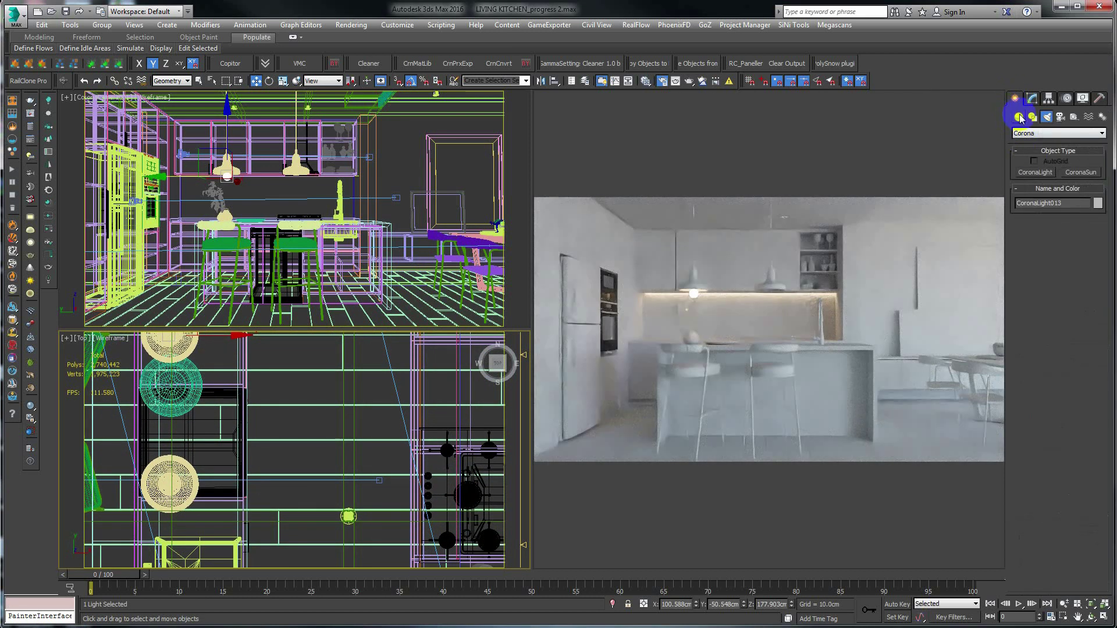
{"action": "left_click", "coordinate": [1040, 177]}
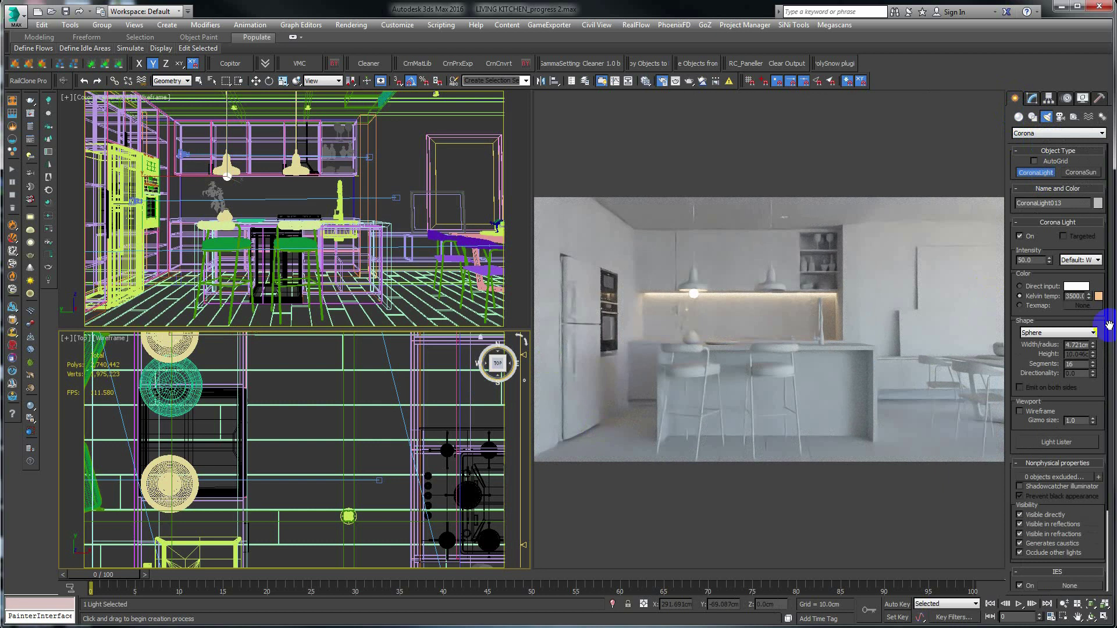
{"action": "left_click", "coordinate": [1048, 336]}
{"action": "left_click", "coordinate": [1048, 358]}
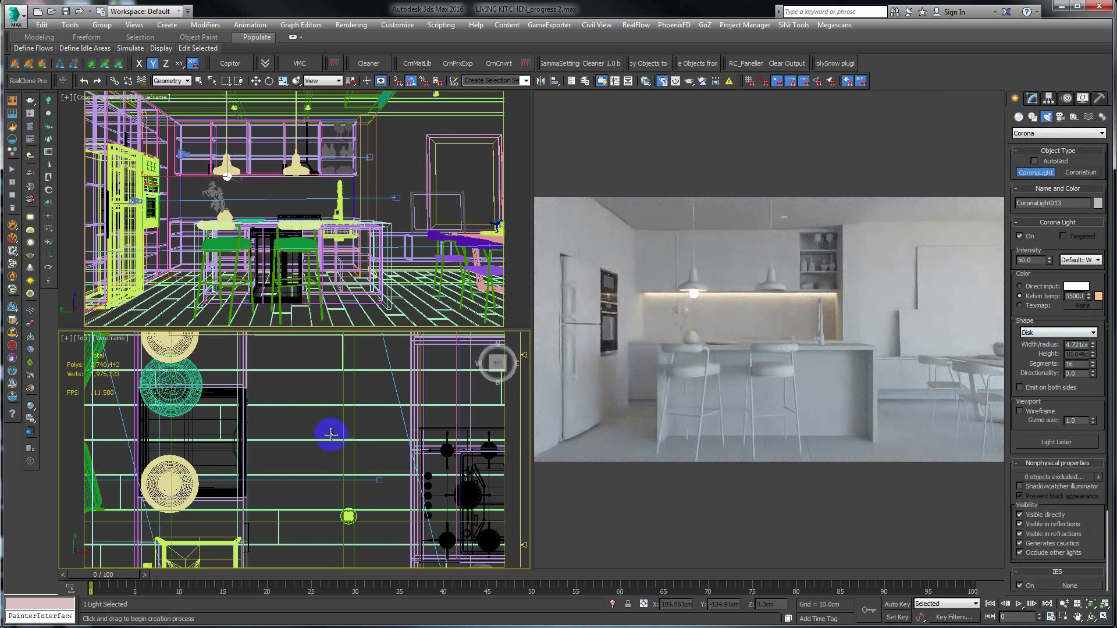
{"action": "mouse_move", "coordinate": [296, 383]}
{"action": "left_mouse_down"}
{"action": "mouse_move", "coordinate": [310, 404]}
{"action": "mouse_move", "coordinate": [307, 393]}
{"action": "left_mouse_up"}
- Raise the new disk light up to the ceiling in the Front view
{"action": "key", "text": "f"}
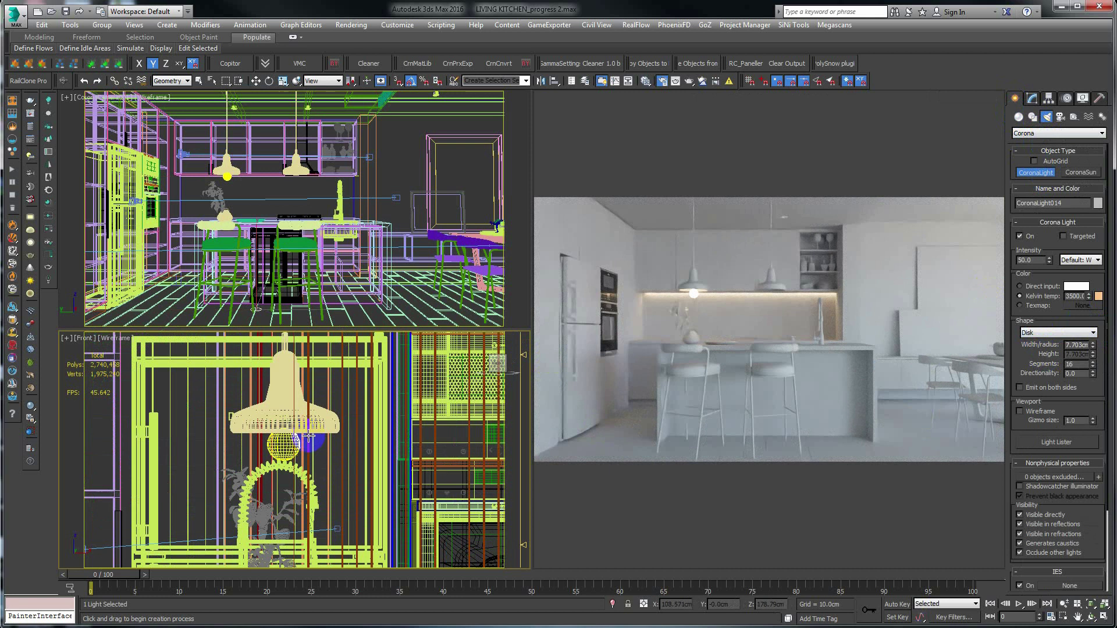
{"action": "key", "text": "z"}
{"action": "key", "text": "w"}
{"action": "scroll", "coordinate": [269, 440], "scroll_direction": "down", "scroll_amount": 5}
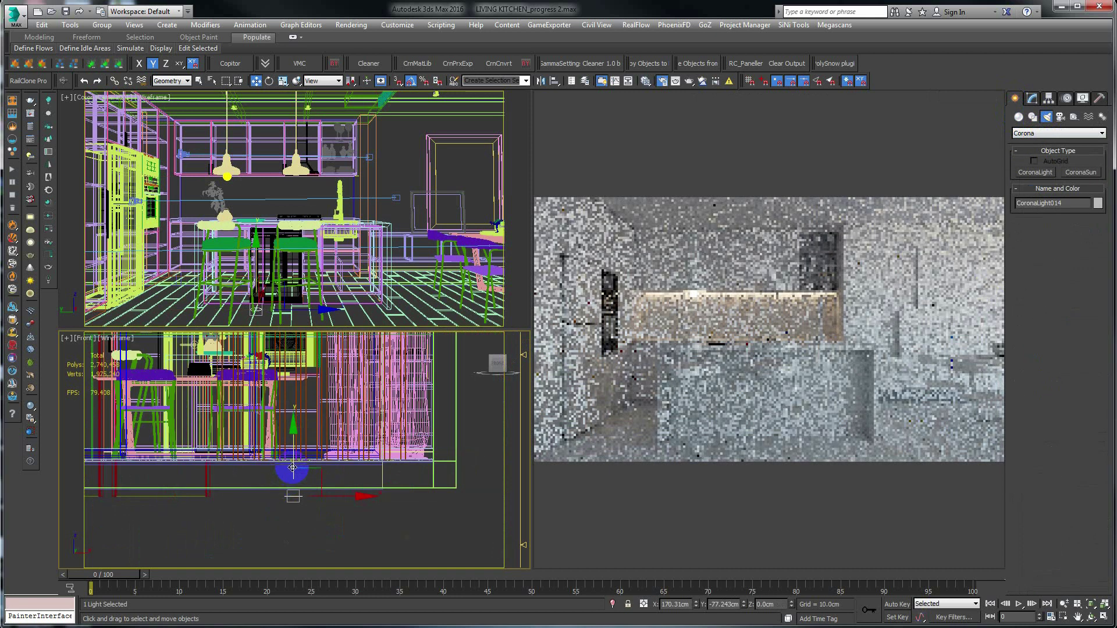
{"action": "left_click_drag", "start_coordinate": [294, 463], "coordinate": [290, 307]}
{"action": "scroll", "coordinate": [285, 391], "scroll_direction": "up", "scroll_amount": 2}
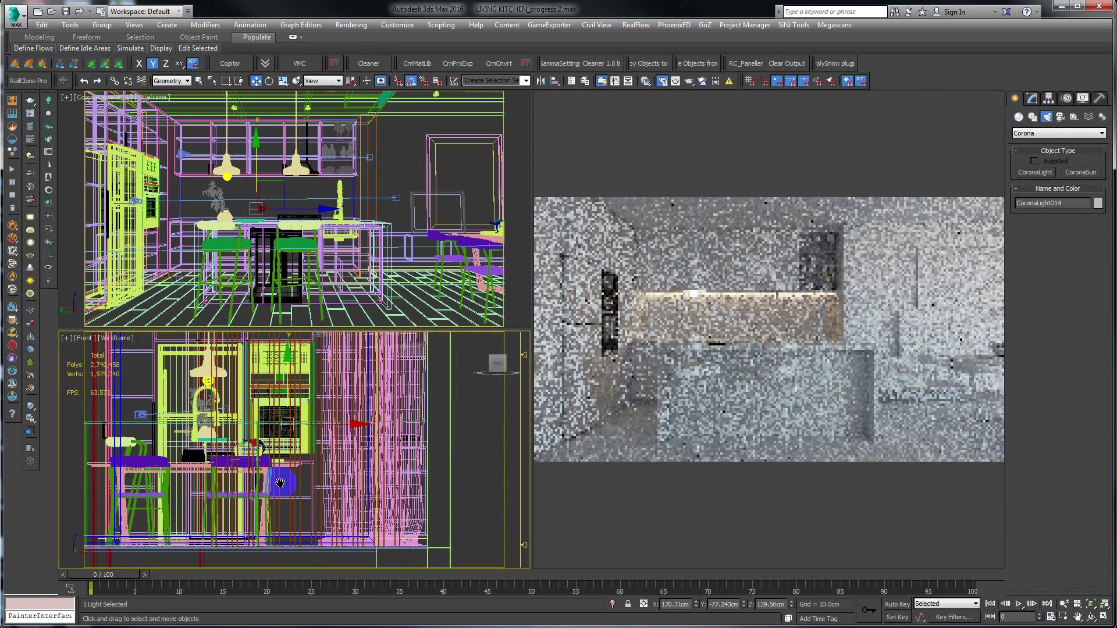
{"action": "scroll", "coordinate": [285, 391], "scroll_direction": "up", "scroll_amount": 2}
{"action": "left_click_drag", "start_coordinate": [285, 391], "coordinate": [284, 330]}
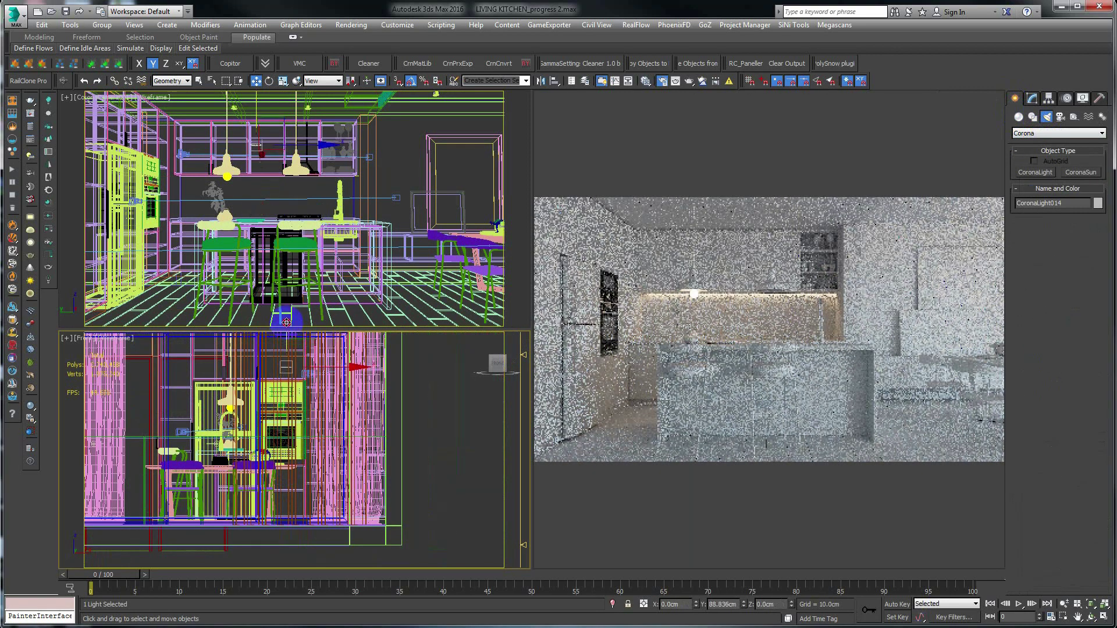
- Slide the disk light next to the table in the Top view
{"action": "key", "text": "t"}
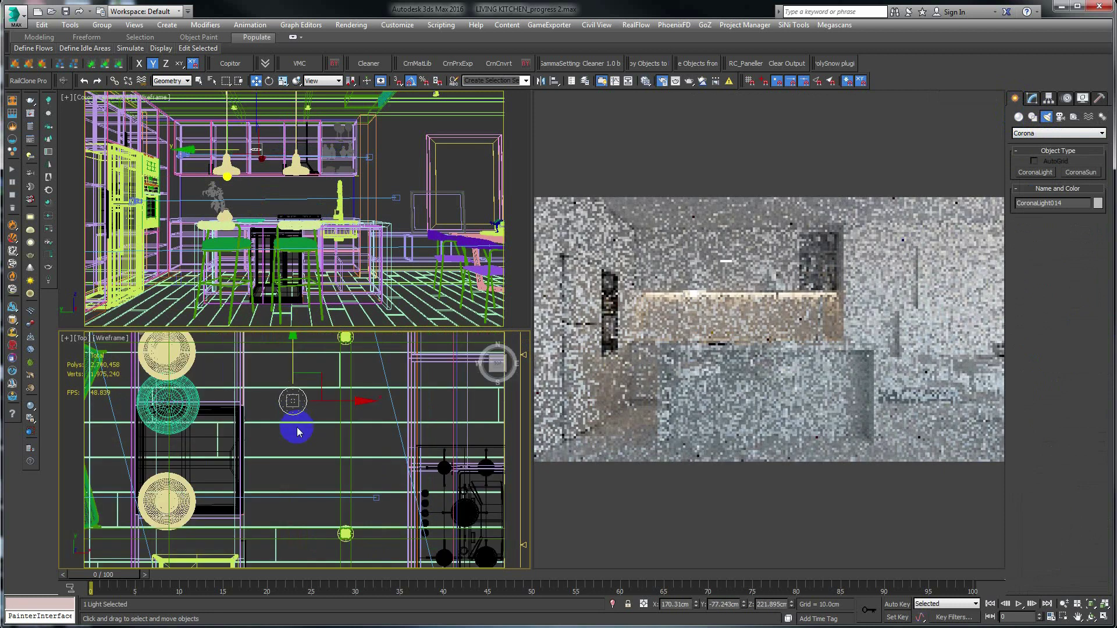
{"action": "key", "text": "z"}
{"action": "middle_click_drag", "start_coordinate": [285, 469], "coordinate": [322, 412]}
{"action": "scroll", "coordinate": [332, 403], "scroll_direction": "down", "scroll_amount": 2}
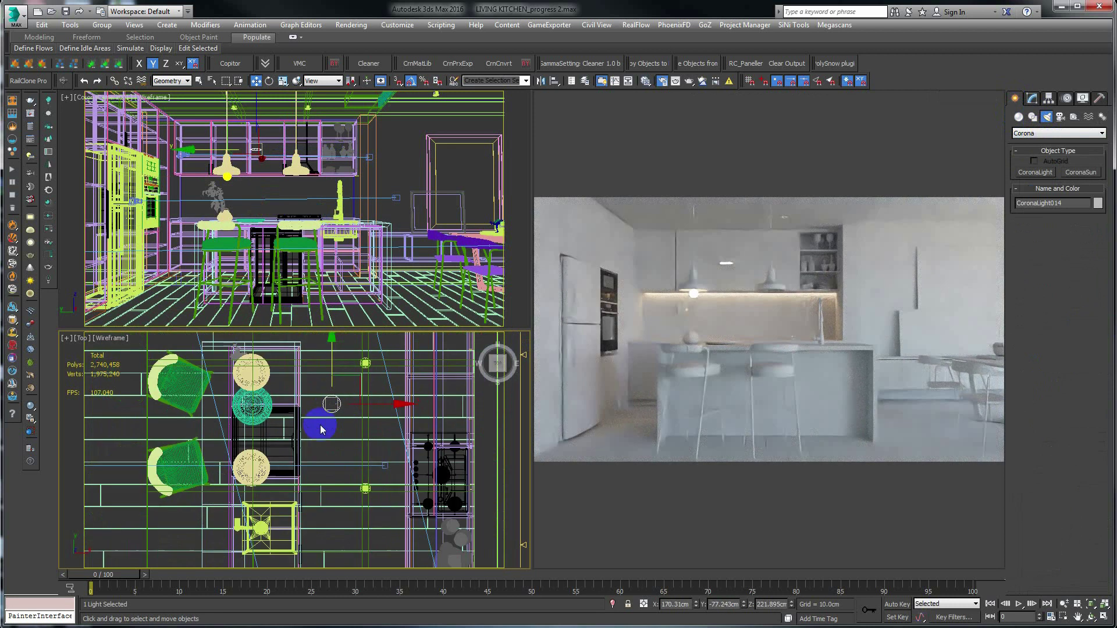
{"action": "mouse_move", "coordinate": [319, 424]}
{"action": "left_mouse_down"}
{"action": "mouse_move", "coordinate": [366, 387]}
{"action": "mouse_move", "coordinate": [318, 449]}
{"action": "mouse_move", "coordinate": [271, 409]}
{"action": "mouse_move", "coordinate": [273, 395]}
{"action": "left_mouse_up"}
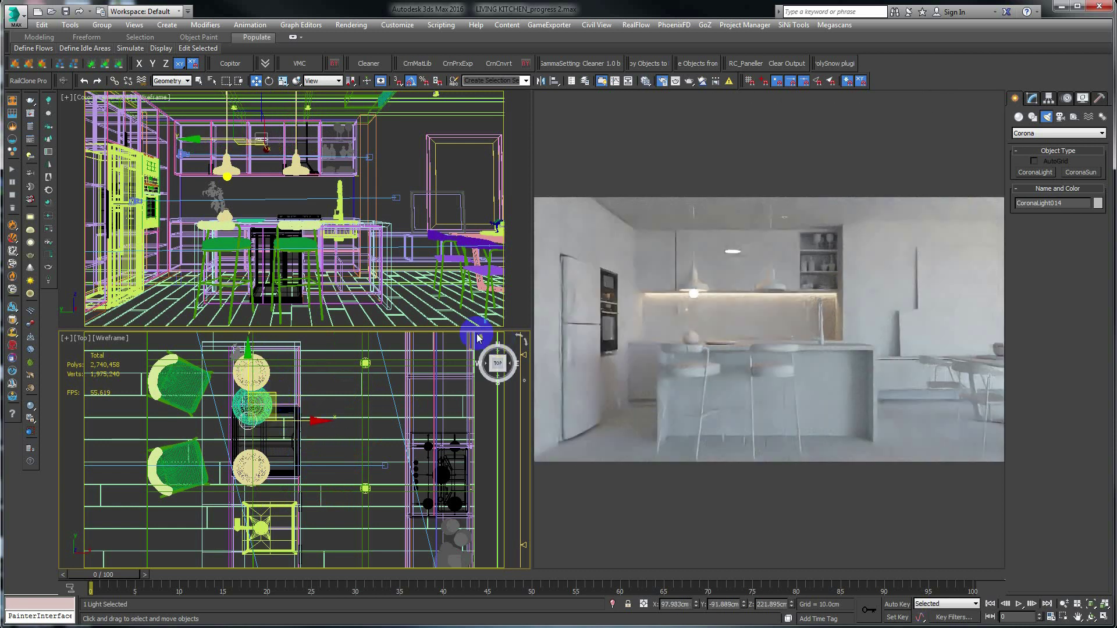
- Set CoronaLight014's Directionality to 0.5
{"action": "left_click", "coordinate": [358, 160]}
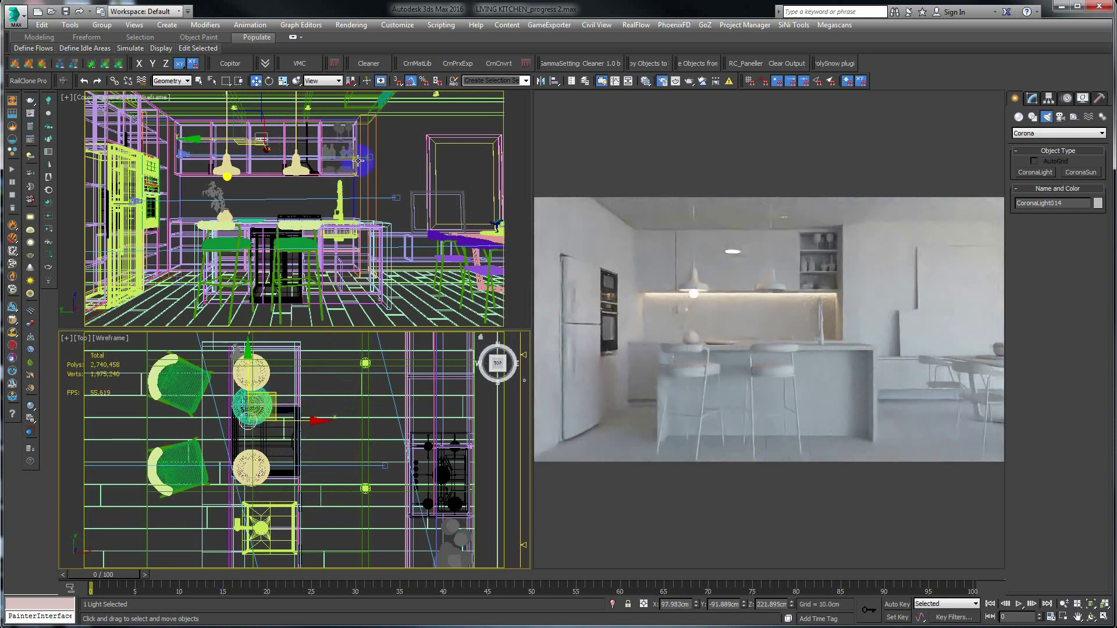
{"action": "left_click", "coordinate": [1032, 99]}
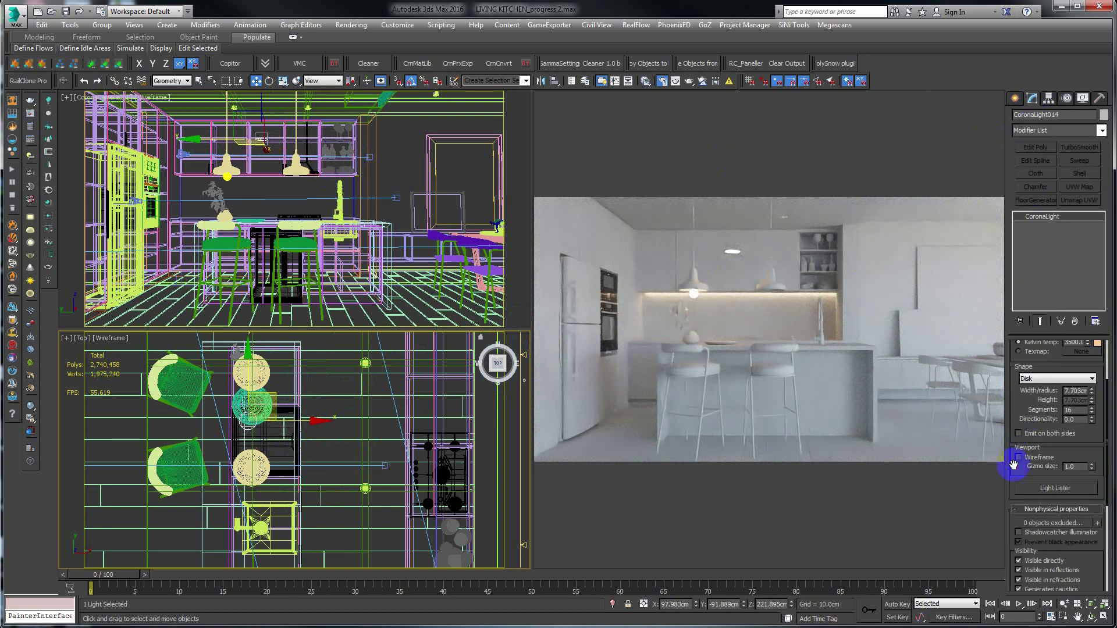
{"action": "mouse_move", "coordinate": [1014, 465]}
{"action": "left_mouse_down"}
{"action": "mouse_move", "coordinate": [1001, 320]}
{"action": "mouse_move", "coordinate": [999, 506]}
{"action": "left_mouse_up"}
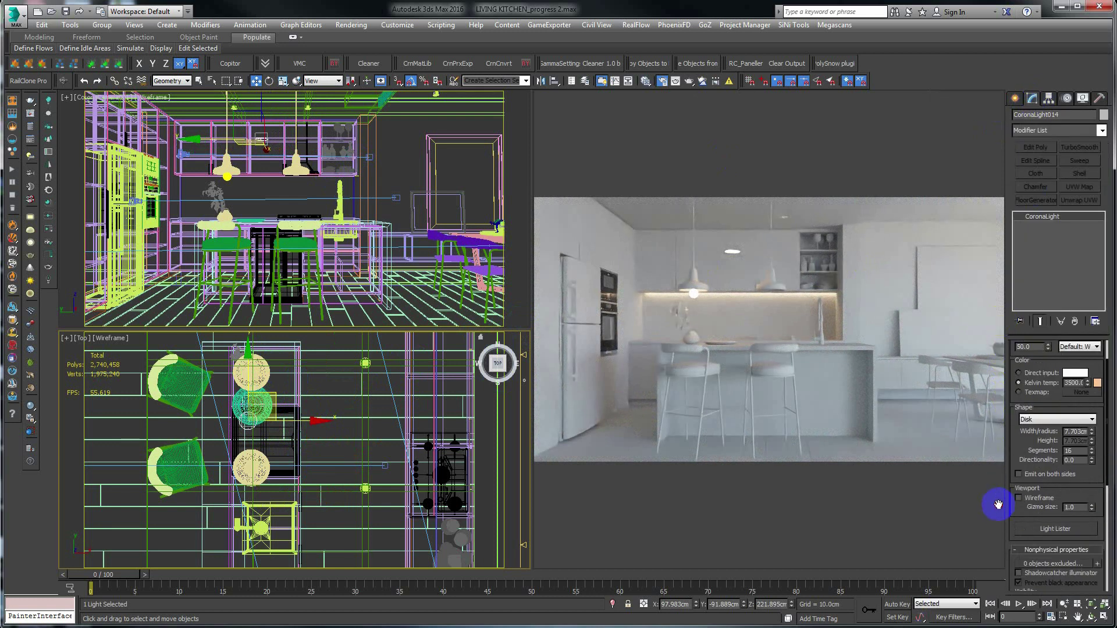
{"action": "left_click", "coordinate": [1073, 460]}
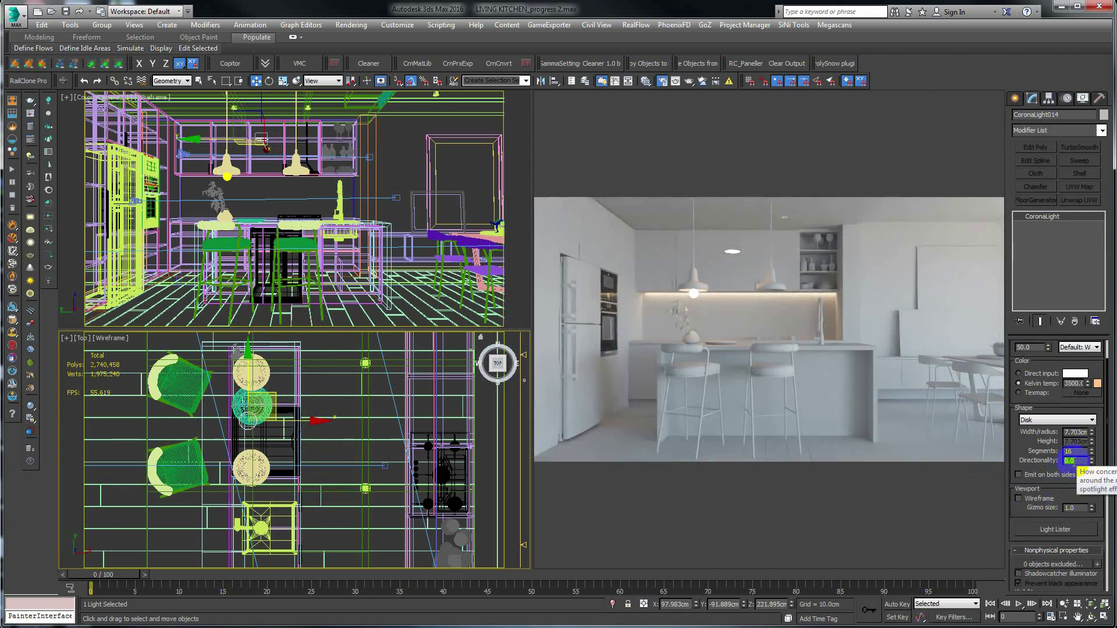
{"action": "type", "text": "1"}
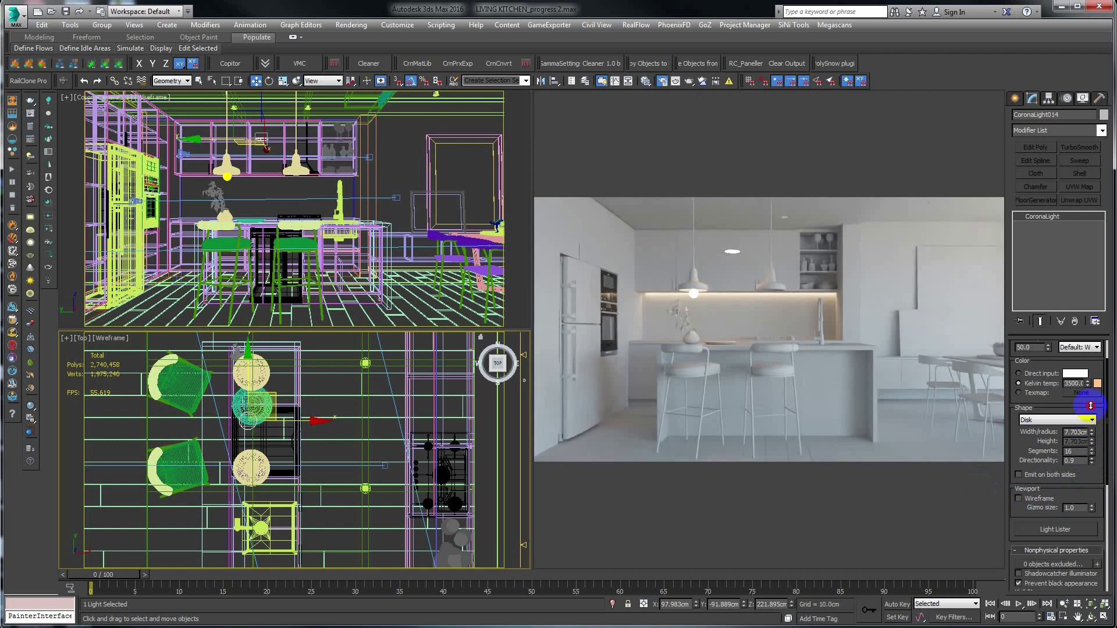
{"action": "left_click", "coordinate": [1085, 371]}
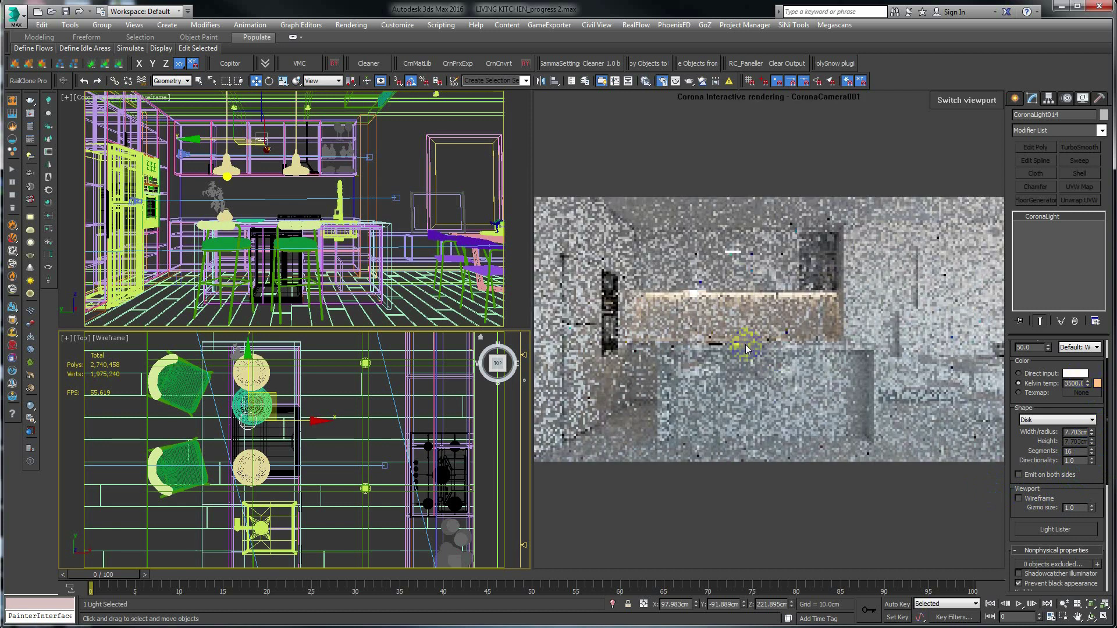
{"action": "left_click", "coordinate": [720, 345]}
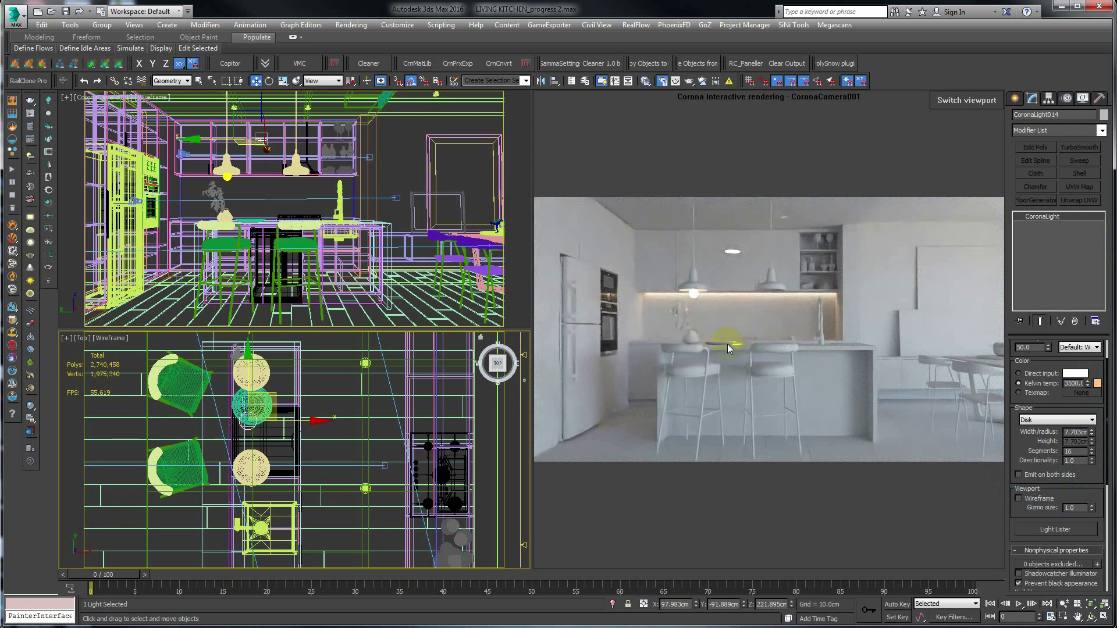
{"action": "left_click_drag", "start_coordinate": [1087, 461], "coordinate": [1069, 461]}
{"action": "type", "text": "0.5"}
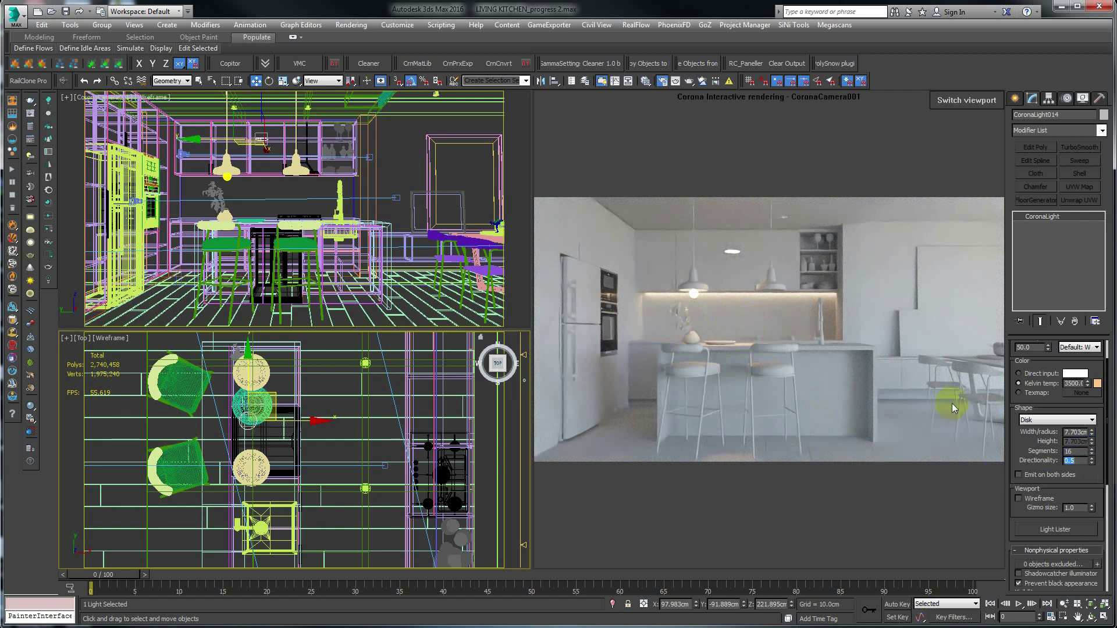
- Enable Emit light on both sides, keeping the Disk shape
{"action": "left_click", "coordinate": [1025, 477]}
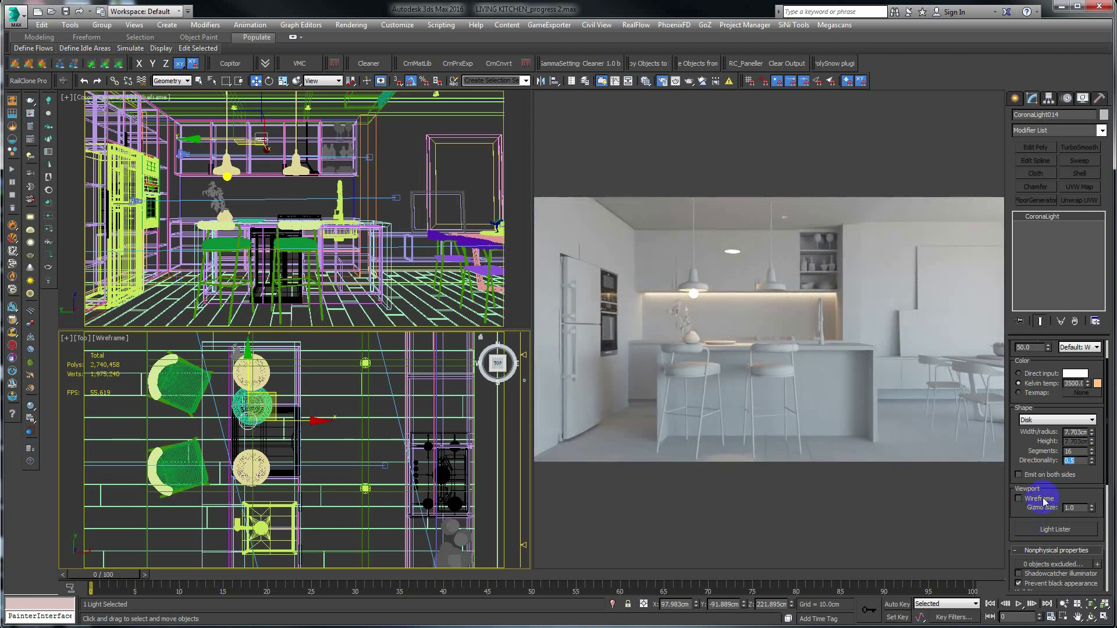
{"action": "left_click", "coordinate": [1019, 475]}
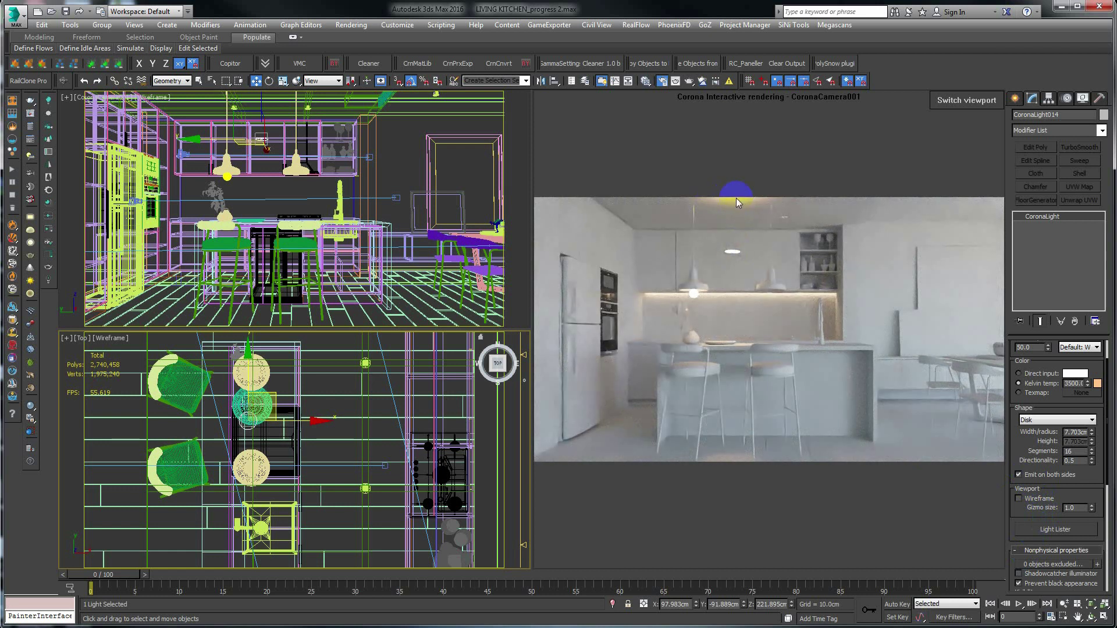
{"action": "left_click", "coordinate": [1037, 421]}
{"action": "left_click", "coordinate": [1038, 422]}
{"action": "mouse_move", "coordinate": [768, 330]}
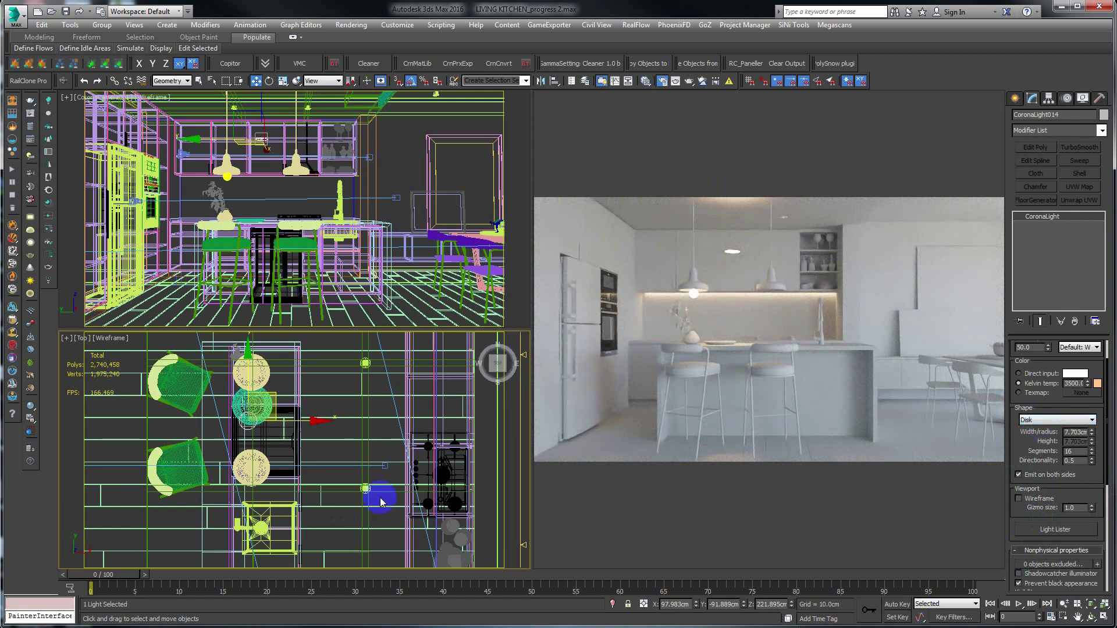
{"action": "middle_click_drag", "start_coordinate": [379, 489], "coordinate": [355, 457]}
{"action": "left_click", "coordinate": [1015, 99]}
- Create a cylinder CoronaLight about 9 cm by 20 cm in the Top view
{"action": "left_click", "coordinate": [1035, 171]}
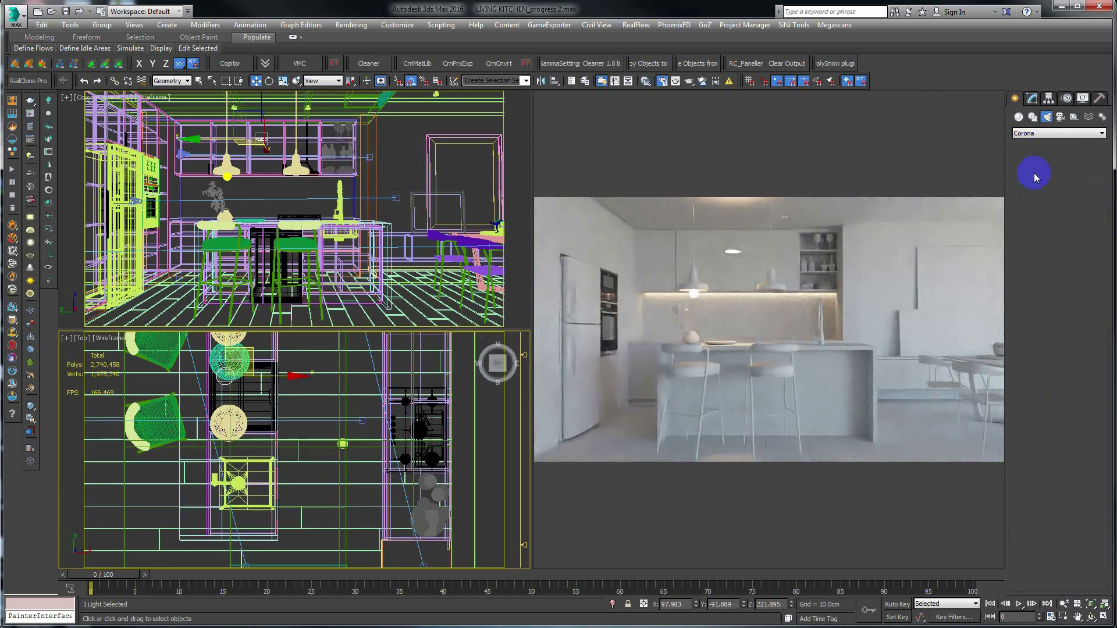
{"action": "left_click", "coordinate": [1058, 333]}
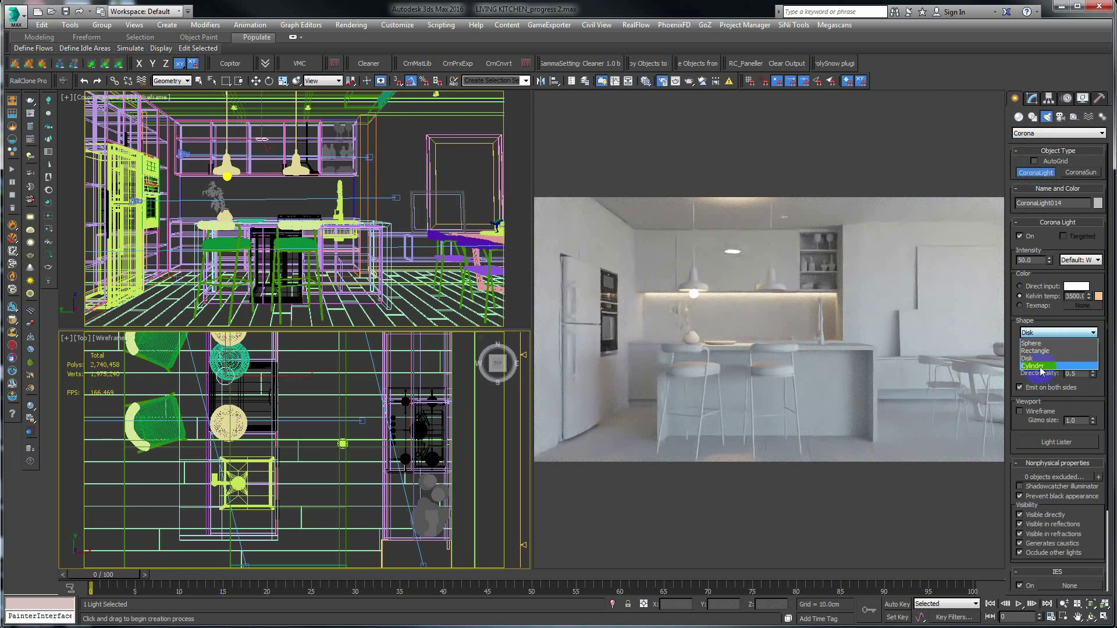
{"action": "left_click", "coordinate": [1042, 367]}
{"action": "left_click", "coordinate": [332, 400]}
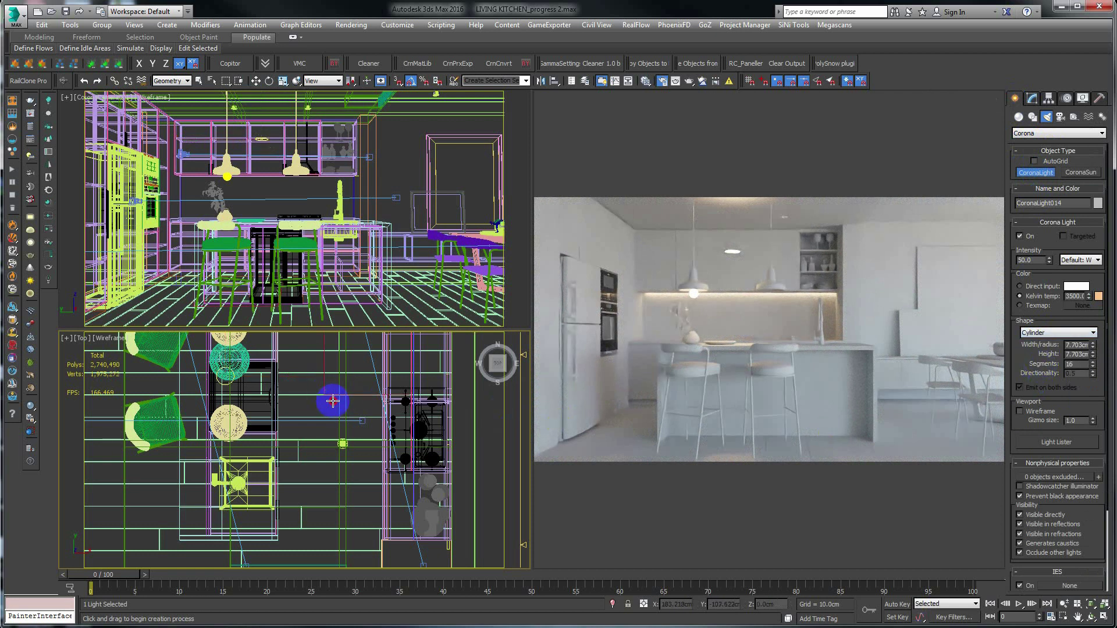
{"action": "left_click_drag", "start_coordinate": [332, 401], "coordinate": [324, 399]}
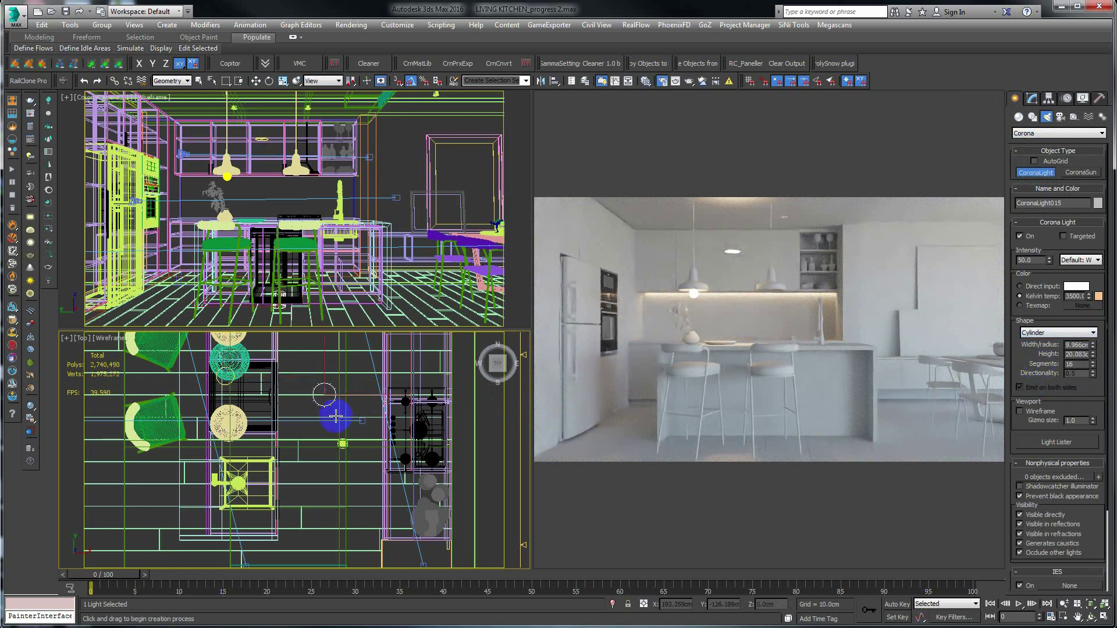
{"action": "left_click", "coordinate": [337, 420]}
- Raise the cylinder light toward the ceiling in the Front view, then deselect it
{"action": "key", "text": "f"}
{"action": "key", "text": "w"}
{"action": "scroll", "coordinate": [332, 451], "scroll_direction": "down", "scroll_amount": 4}
{"action": "scroll", "coordinate": [326, 465], "scroll_direction": "down", "scroll_amount": 3}
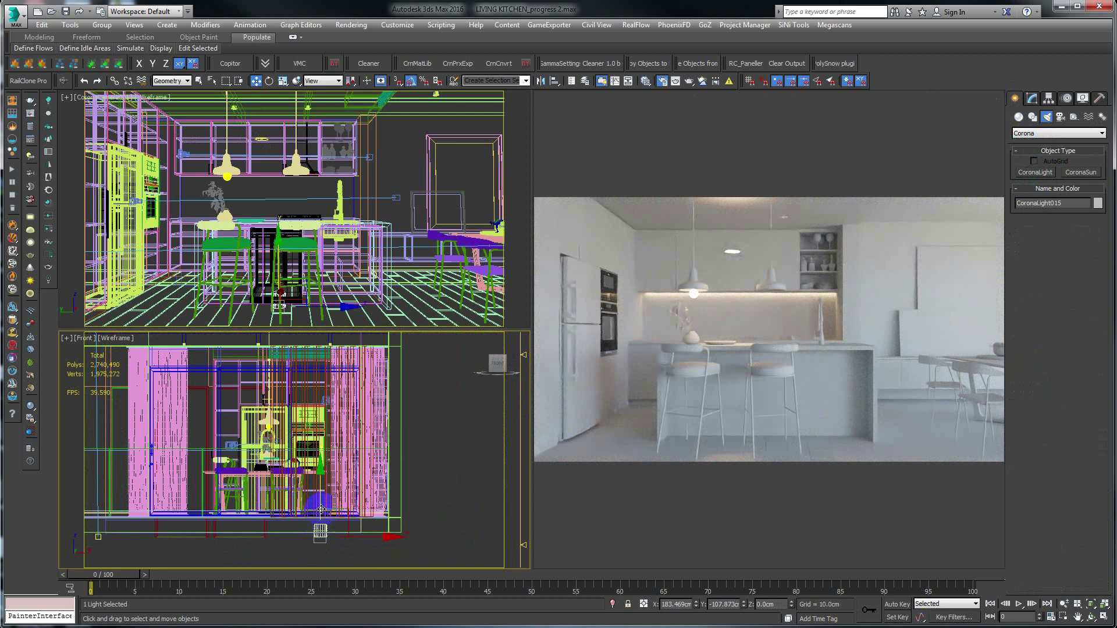
{"action": "mouse_move", "coordinate": [314, 528]}
{"action": "left_mouse_down"}
{"action": "mouse_move", "coordinate": [311, 365]}
{"action": "mouse_move", "coordinate": [313, 378]}
{"action": "left_mouse_up"}
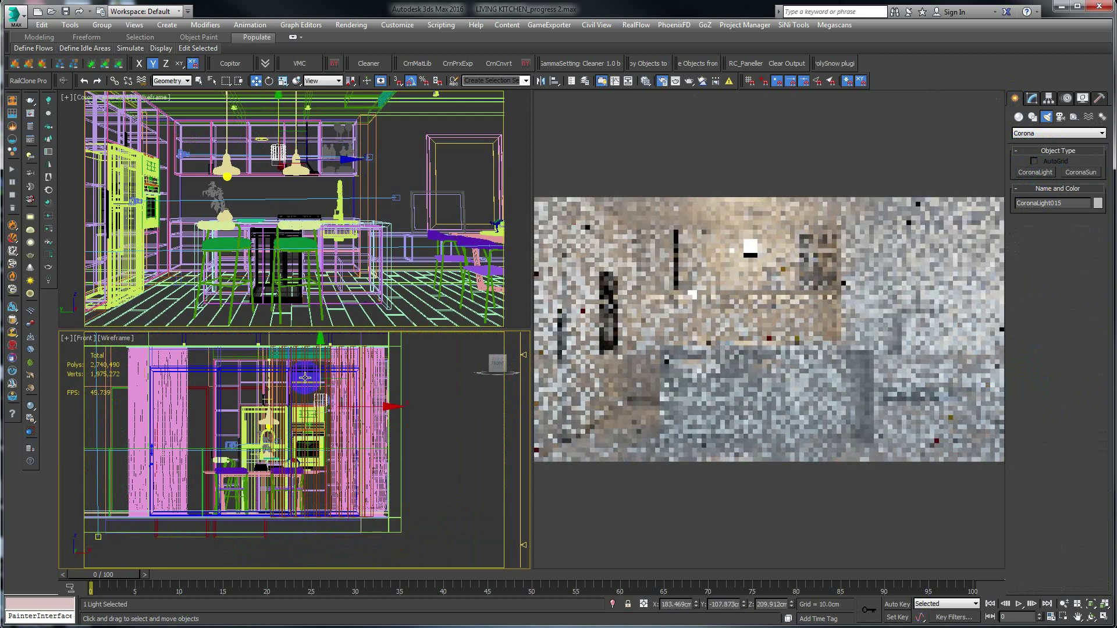
{"action": "mouse_move", "coordinate": [768, 329]}
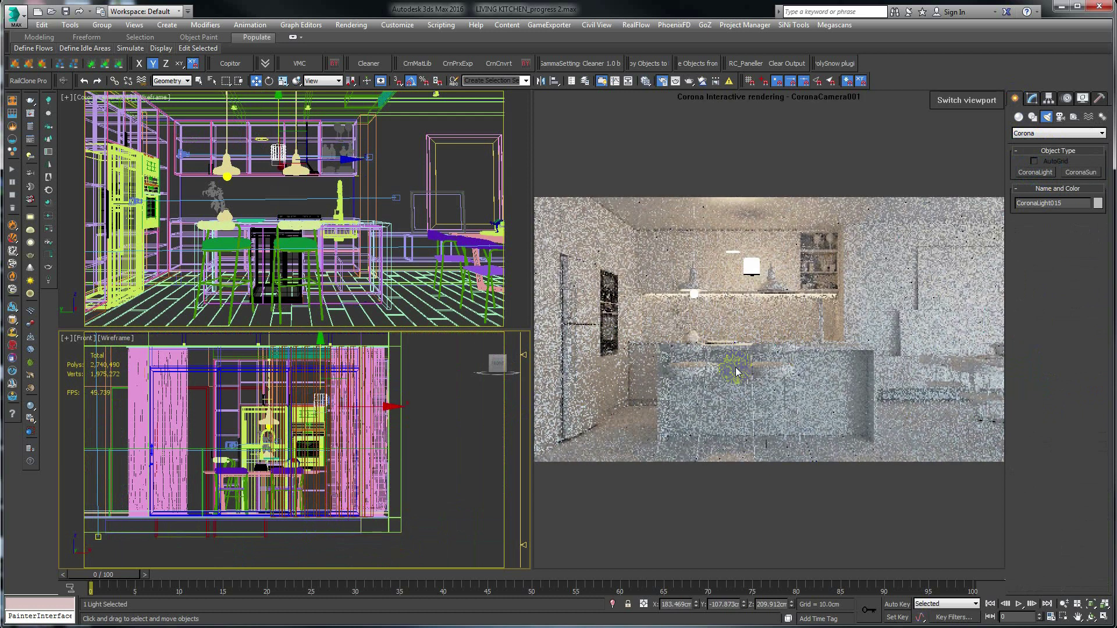
{"action": "key", "text": "m"}
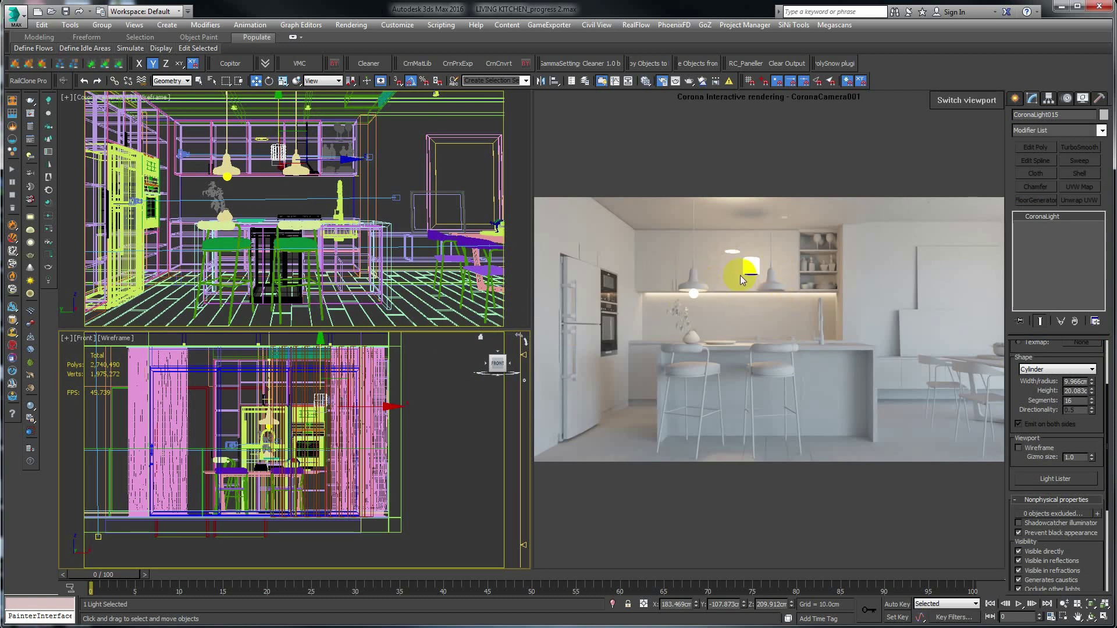
{"action": "left_click", "coordinate": [334, 384]}
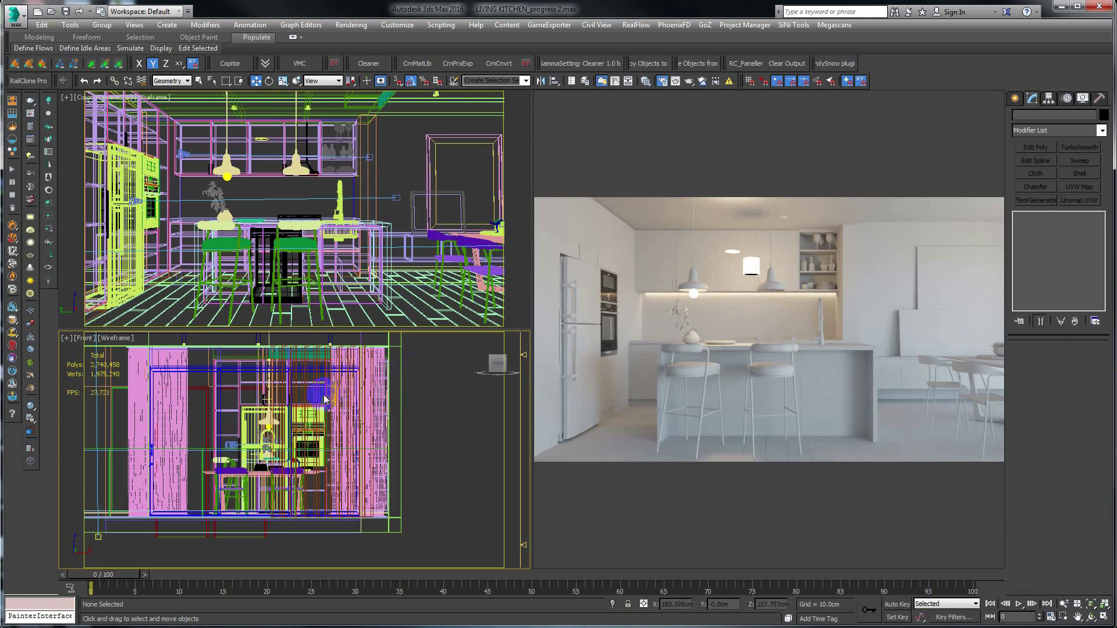
- Return the lower viewport to Top and select the table
{"action": "scroll", "coordinate": [321, 401], "scroll_direction": "down", "scroll_amount": 5}
{"action": "key", "text": "t"}
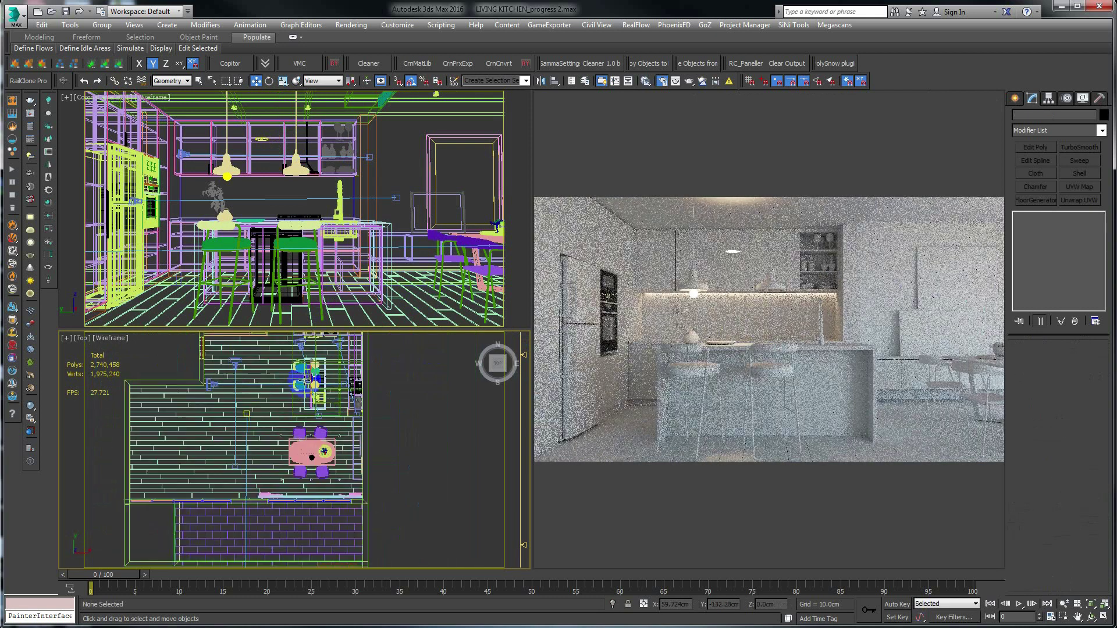
{"action": "scroll", "coordinate": [315, 396], "scroll_direction": "up", "scroll_amount": 5}
{"action": "scroll", "coordinate": [315, 396], "scroll_direction": "down", "scroll_amount": 2}
{"action": "scroll", "coordinate": [275, 411], "scroll_direction": "down", "scroll_amount": 1}
{"action": "scroll", "coordinate": [274, 448], "scroll_direction": "up", "scroll_amount": 5}
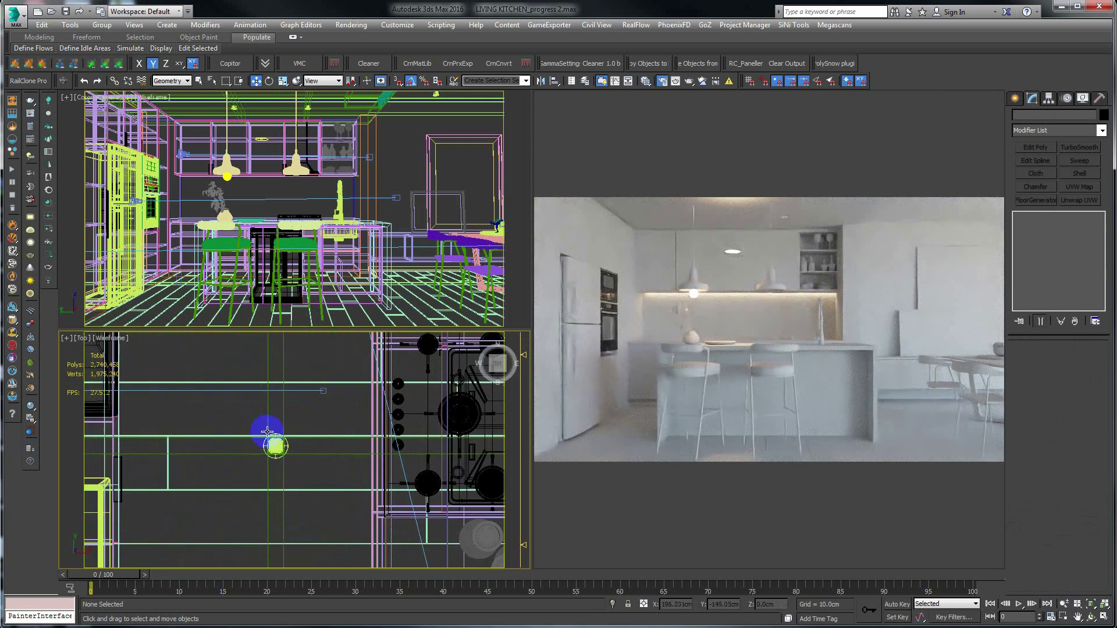
{"action": "scroll", "coordinate": [337, 459], "scroll_direction": "down", "scroll_amount": 2}
{"action": "scroll", "coordinate": [225, 411], "scroll_direction": "down", "scroll_amount": 2}
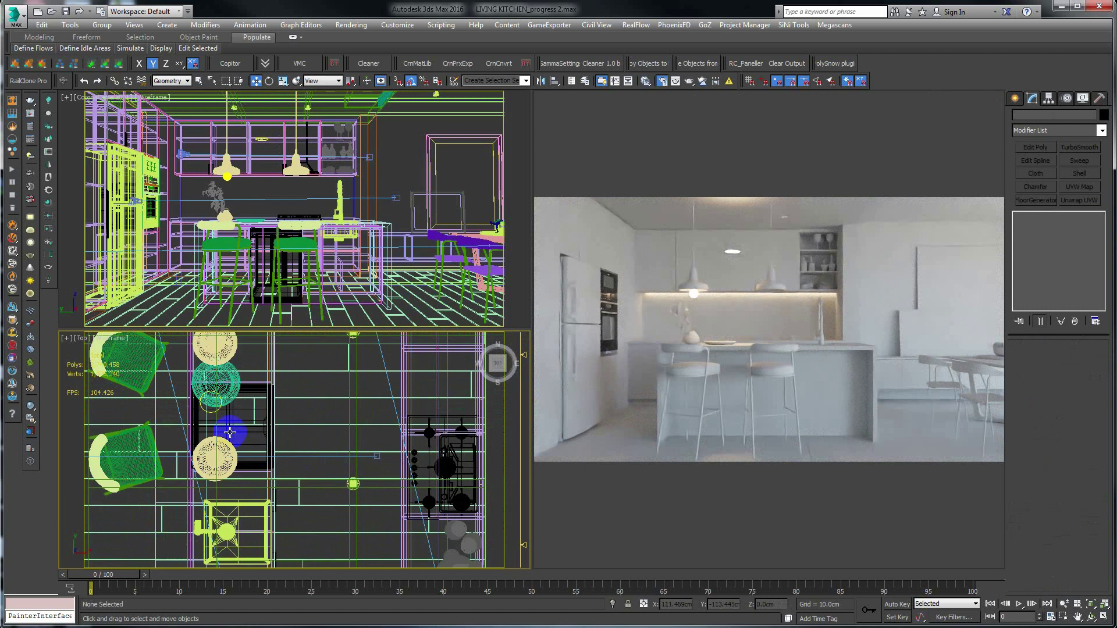
{"action": "left_click", "coordinate": [211, 408]}
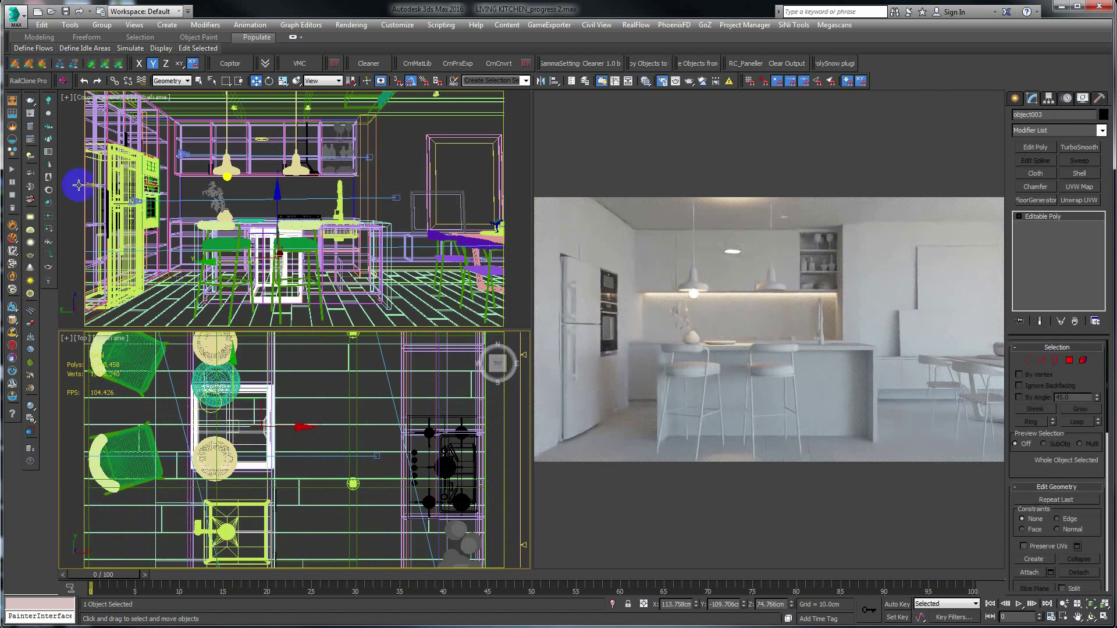
- Filter selection to Lights, pick CoronaLight014, and scroll the Modify panel to its IES rollout
{"action": "left_click", "coordinate": [186, 81]}
{"action": "left_click", "coordinate": [168, 111]}
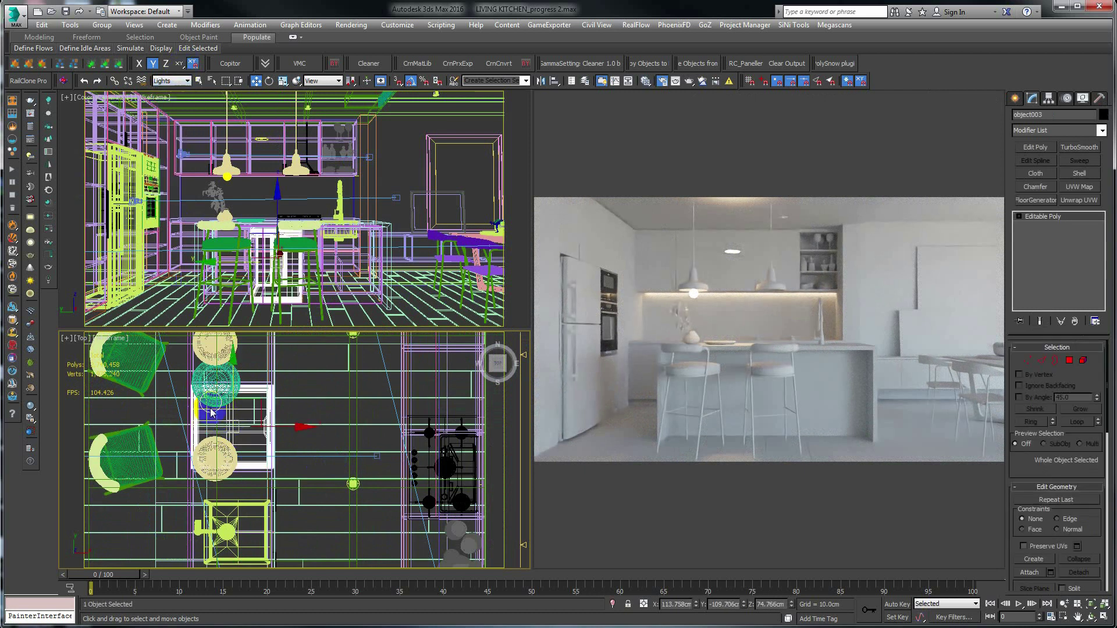
{"action": "left_click", "coordinate": [216, 400]}
{"action": "middle_click_drag", "start_coordinate": [203, 392], "coordinate": [238, 394]}
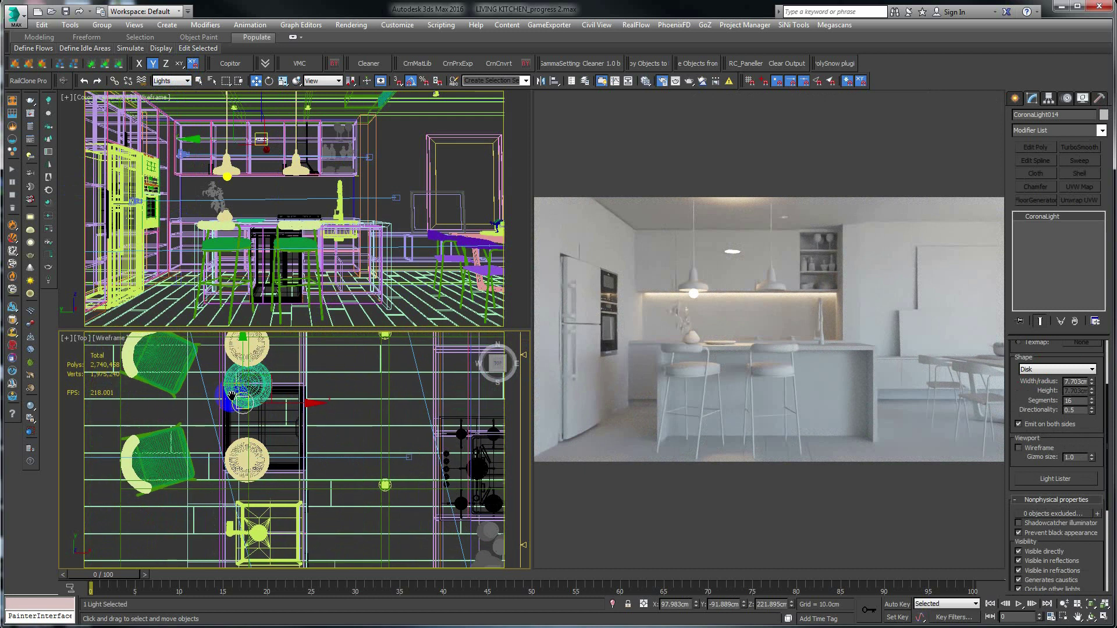
{"action": "scroll", "coordinate": [237, 393], "scroll_direction": "up", "scroll_amount": 5}
{"action": "key", "text": "p"}
{"action": "mouse_move", "coordinate": [174, 473]}
{"action": "middle_mouse_down", "text": "alt"}
{"action": "mouse_move", "coordinate": [247, 431]}
{"action": "mouse_move", "coordinate": [252, 456]}
{"action": "mouse_move", "coordinate": [282, 414]}
{"action": "mouse_move", "coordinate": [281, 445]}
{"action": "mouse_move", "coordinate": [287, 411]}
{"action": "middle_mouse_up", "text": "alt"}
{"action": "scroll", "coordinate": [291, 401], "scroll_direction": "down", "scroll_amount": 2}
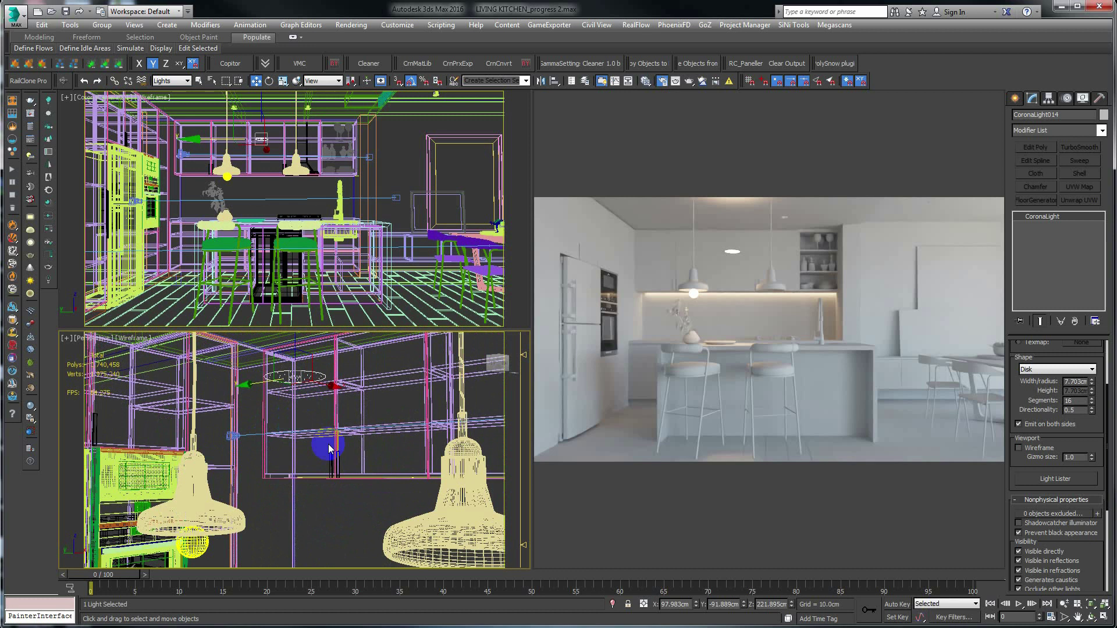
{"action": "left_click_drag", "start_coordinate": [1030, 456], "coordinate": [1029, 304]}
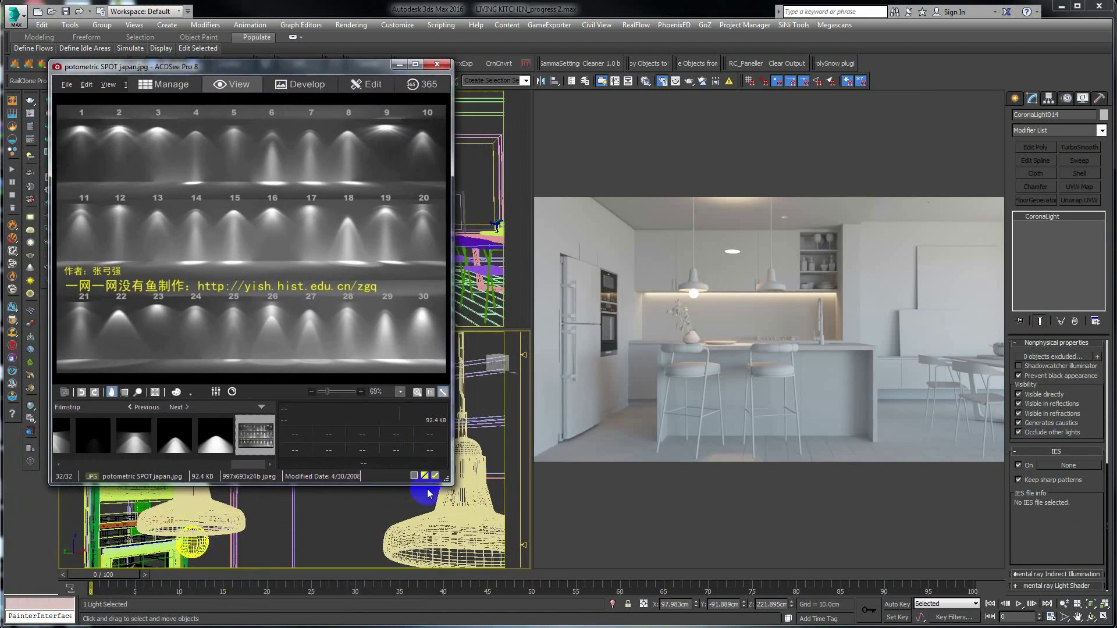
{"action": "mouse_move", "coordinate": [448, 482]}
{"action": "left_mouse_down"}
{"action": "mouse_move", "coordinate": [965, 546]}
{"action": "mouse_move", "coordinate": [1084, 608]}
{"action": "left_mouse_up"}
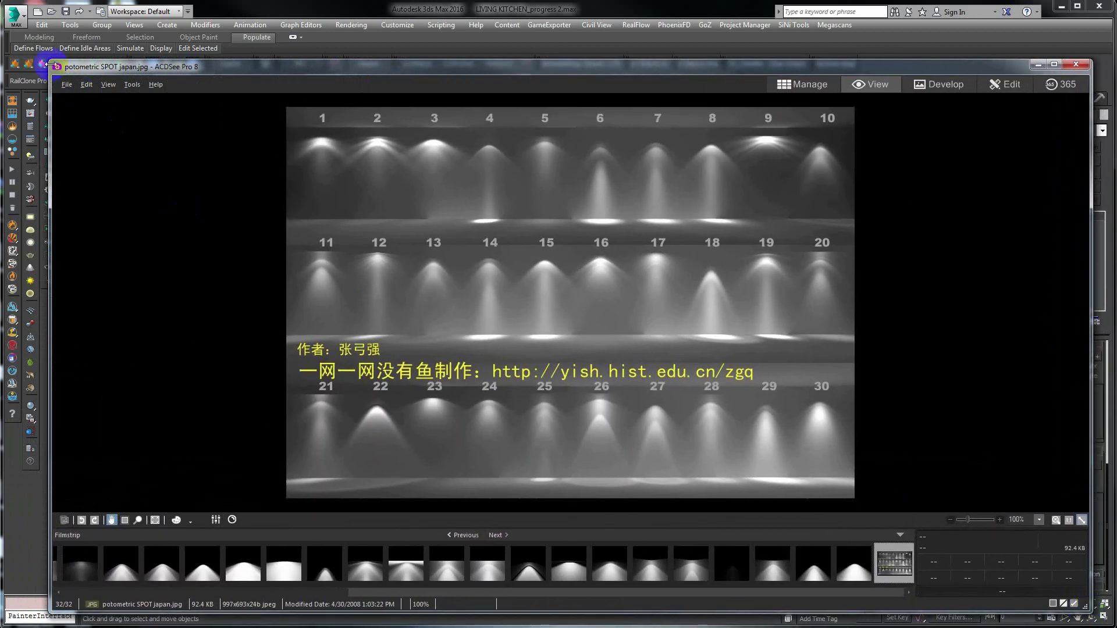
{"action": "left_click_drag", "start_coordinate": [44, 63], "coordinate": [10, 62]}
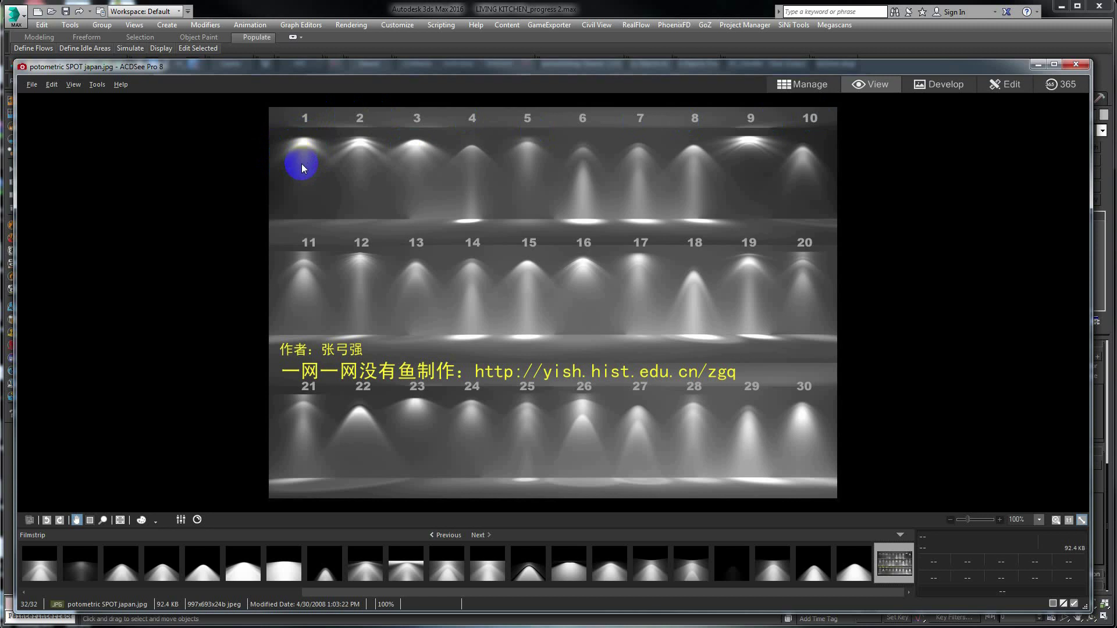
{"action": "left_click", "coordinate": [980, 519]}
{"action": "scroll", "coordinate": [247, 359], "scroll_direction": "down", "scroll_amount": 3}
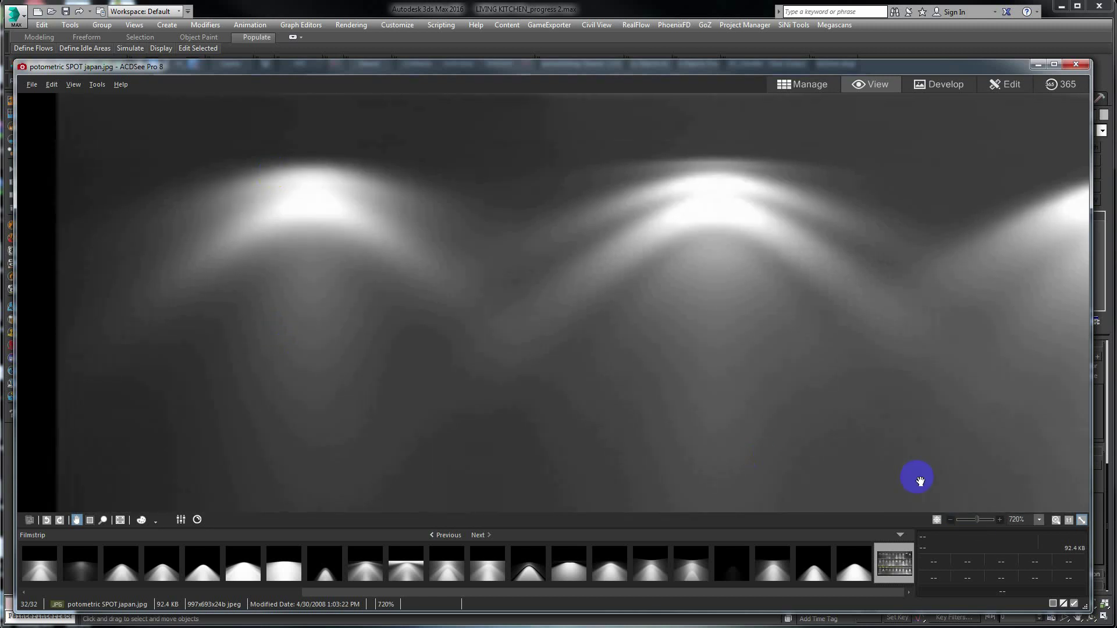
{"action": "left_click_drag", "start_coordinate": [977, 525], "coordinate": [975, 524]}
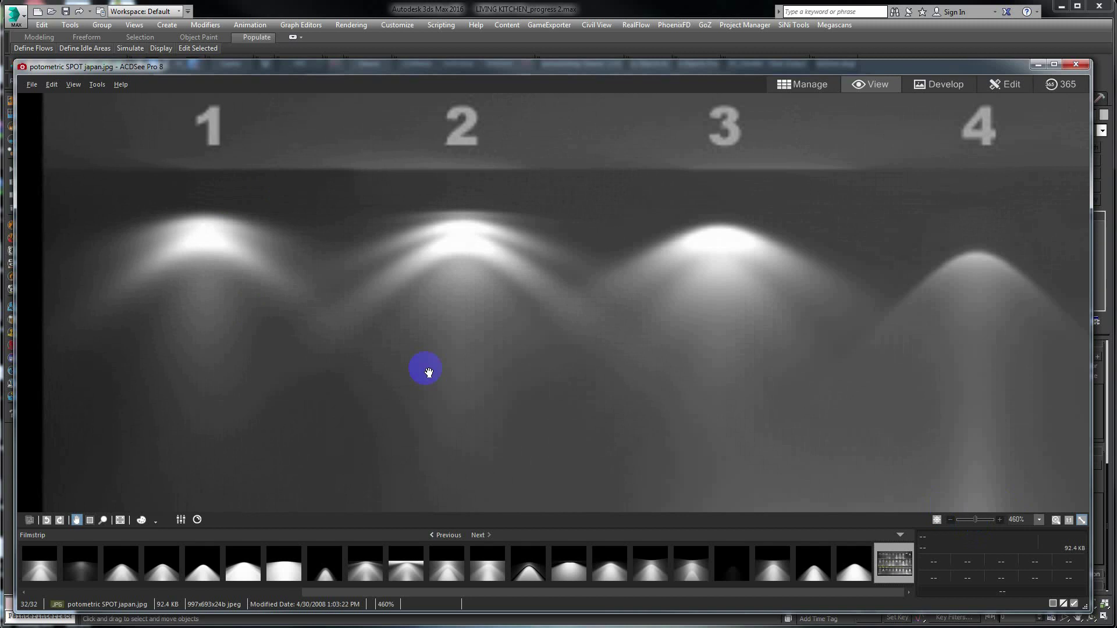
{"action": "left_click_drag", "start_coordinate": [429, 369], "coordinate": [307, 160]}
{"action": "left_click_drag", "start_coordinate": [305, 236], "coordinate": [374, 332]}
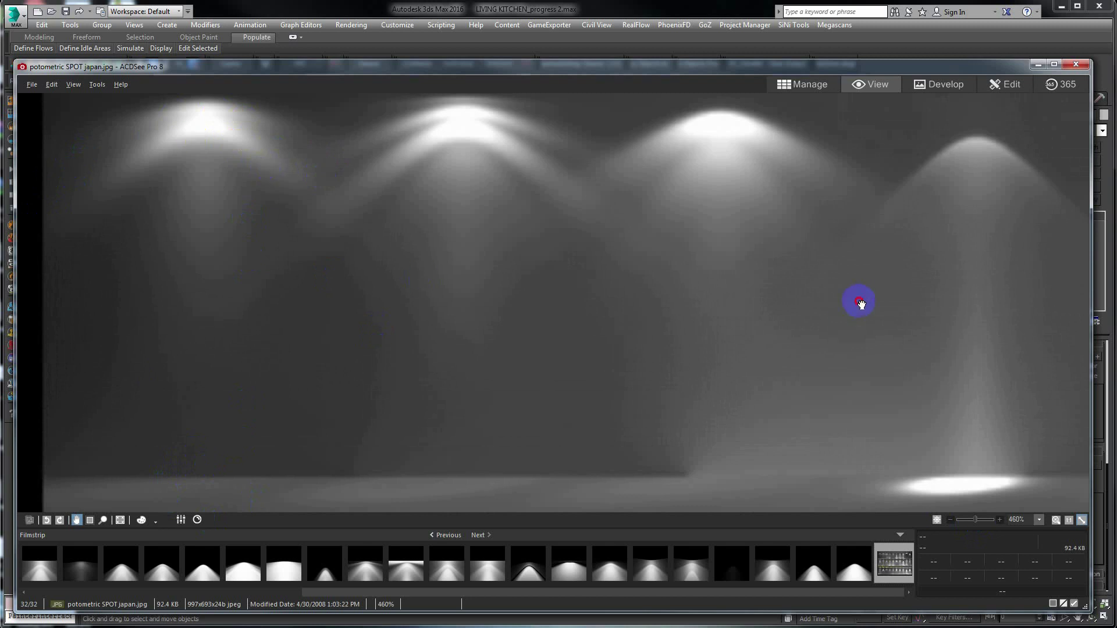
{"action": "left_click_drag", "start_coordinate": [857, 302], "coordinate": [498, 289]}
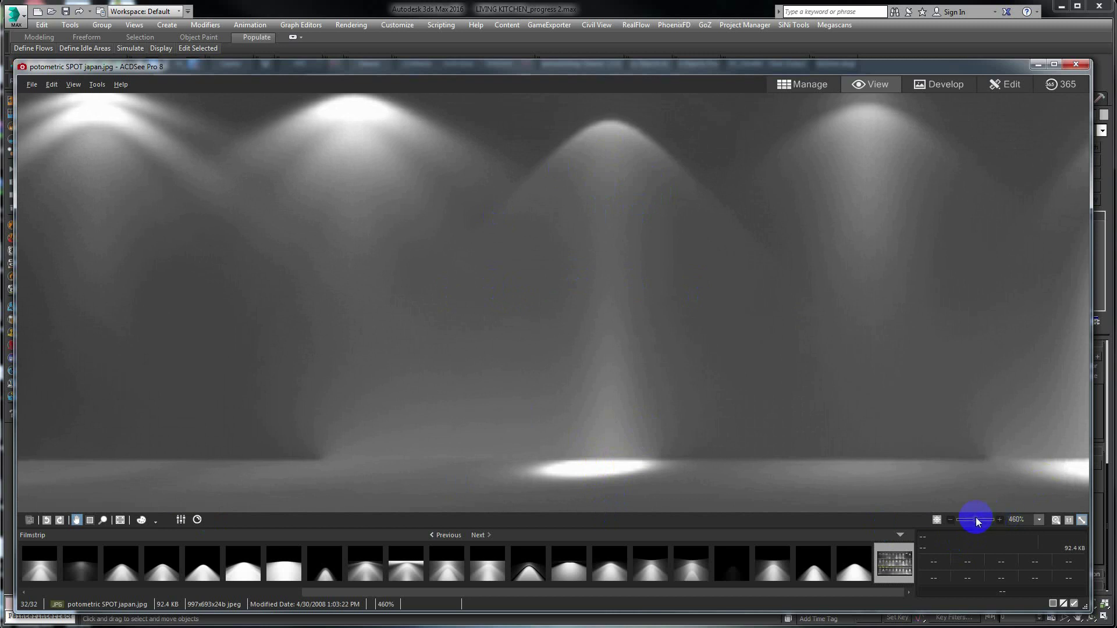
{"action": "left_click_drag", "start_coordinate": [976, 519], "coordinate": [974, 519]}
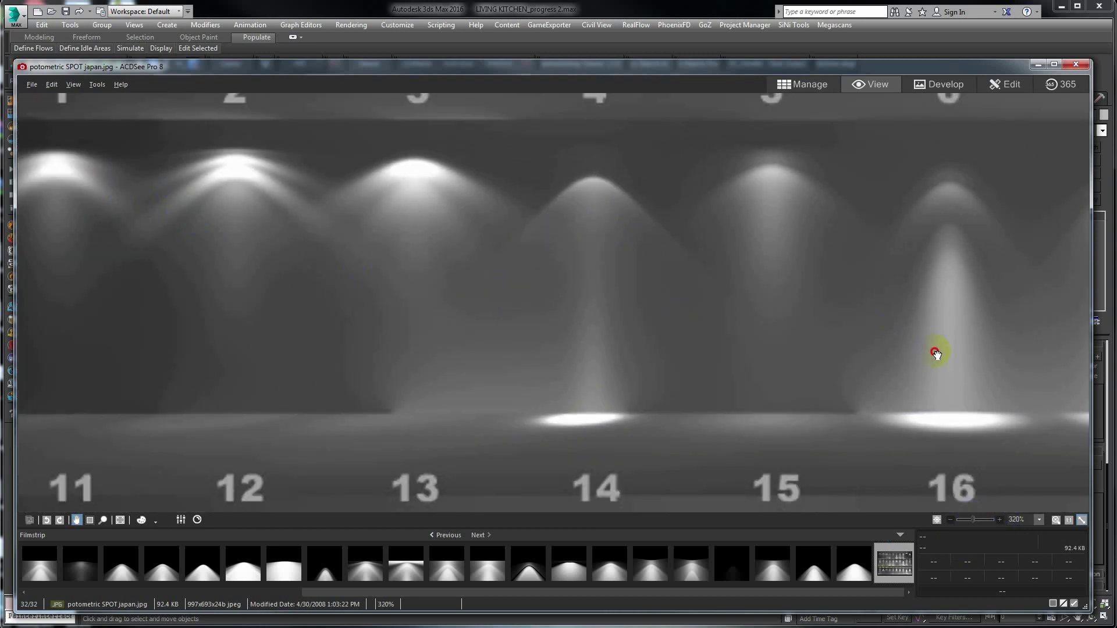
{"action": "scroll", "coordinate": [781, 464], "scroll_direction": "down", "scroll_amount": 3}
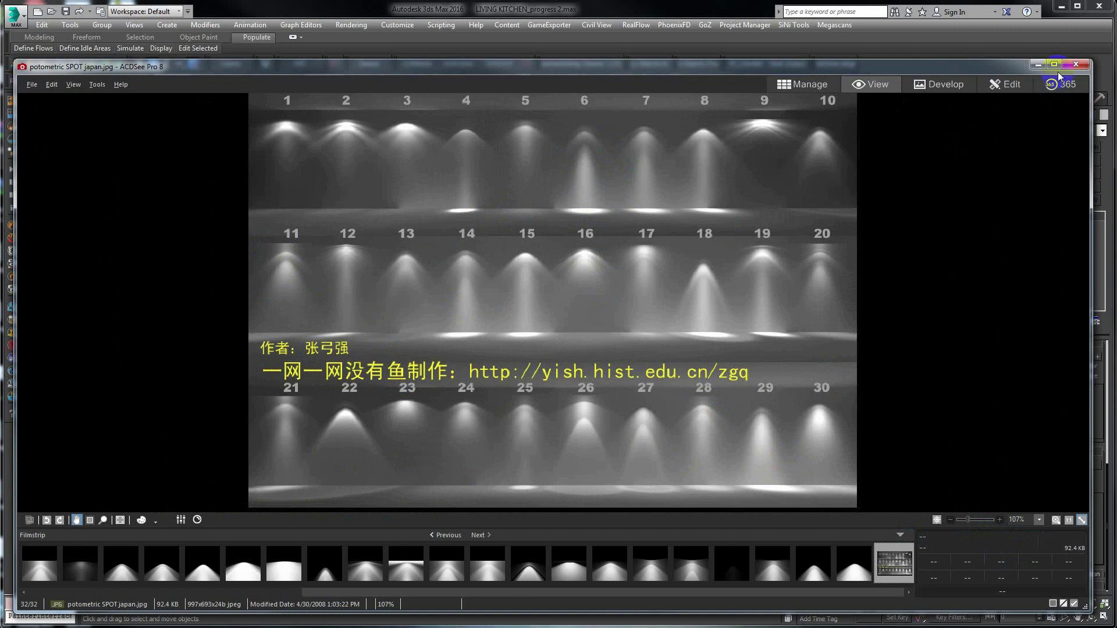
{"action": "left_click", "coordinate": [1037, 65]}
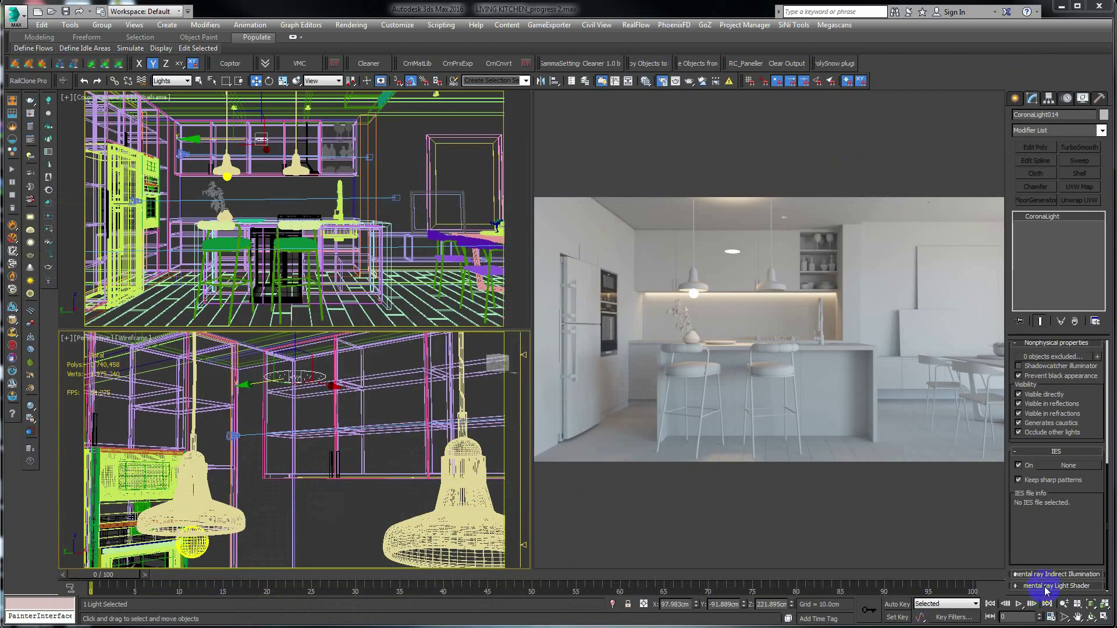
- Browse the PHOTOMETRIC folder and load 6.ies into CoronaLight014's IES slot
{"action": "left_click", "coordinate": [1056, 464]}
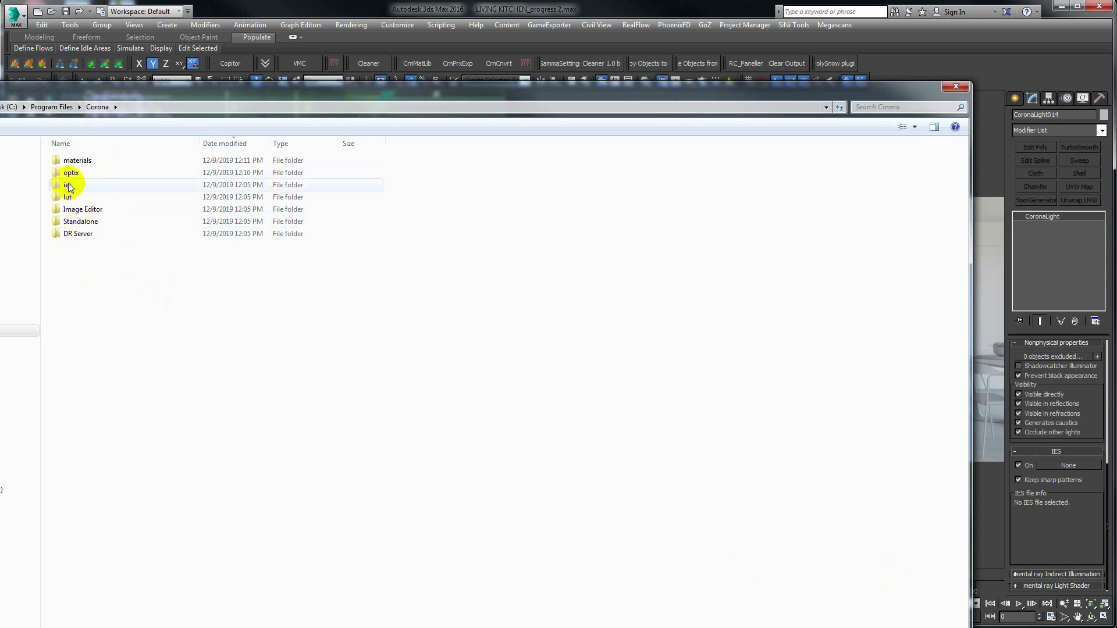
{"action": "left_click", "coordinate": [23, 221]}
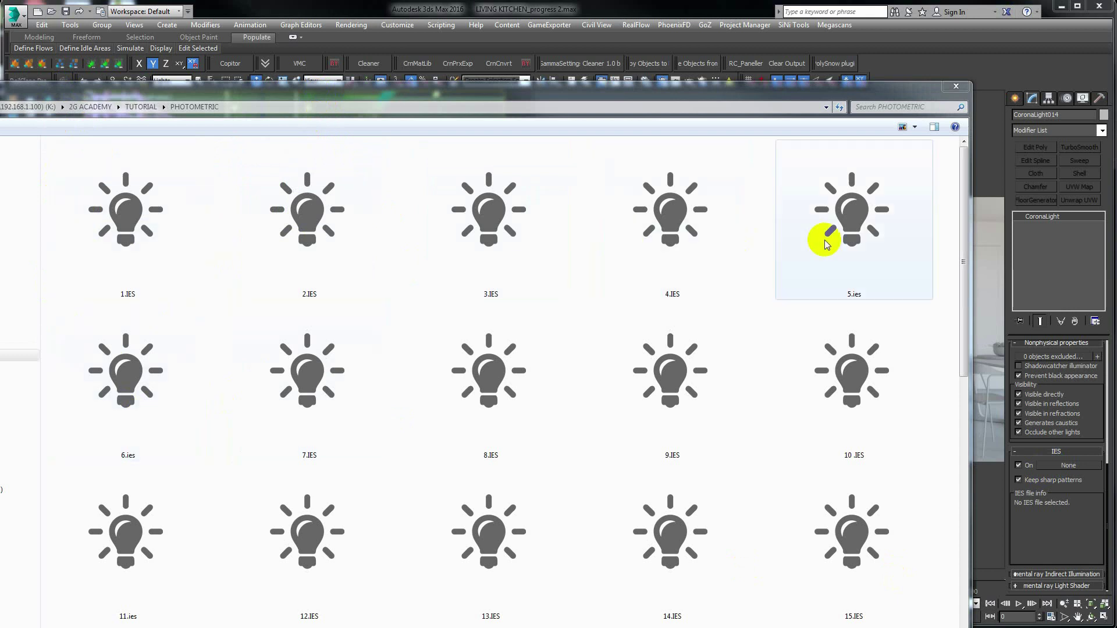
{"action": "double_click", "coordinate": [122, 393]}
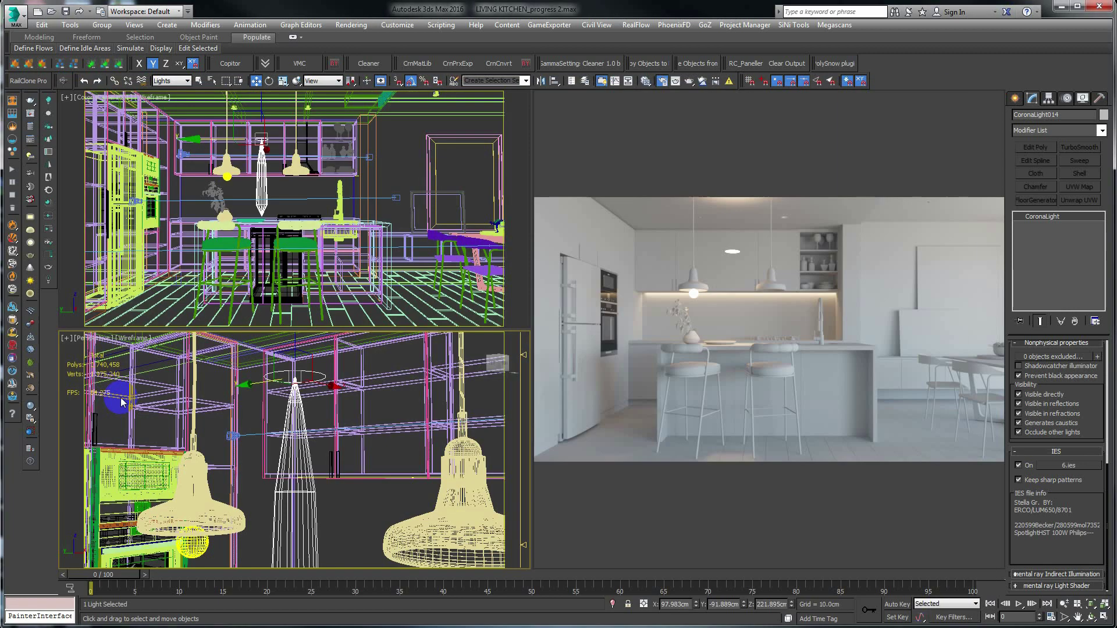
{"action": "mouse_move", "coordinate": [603, 307]}
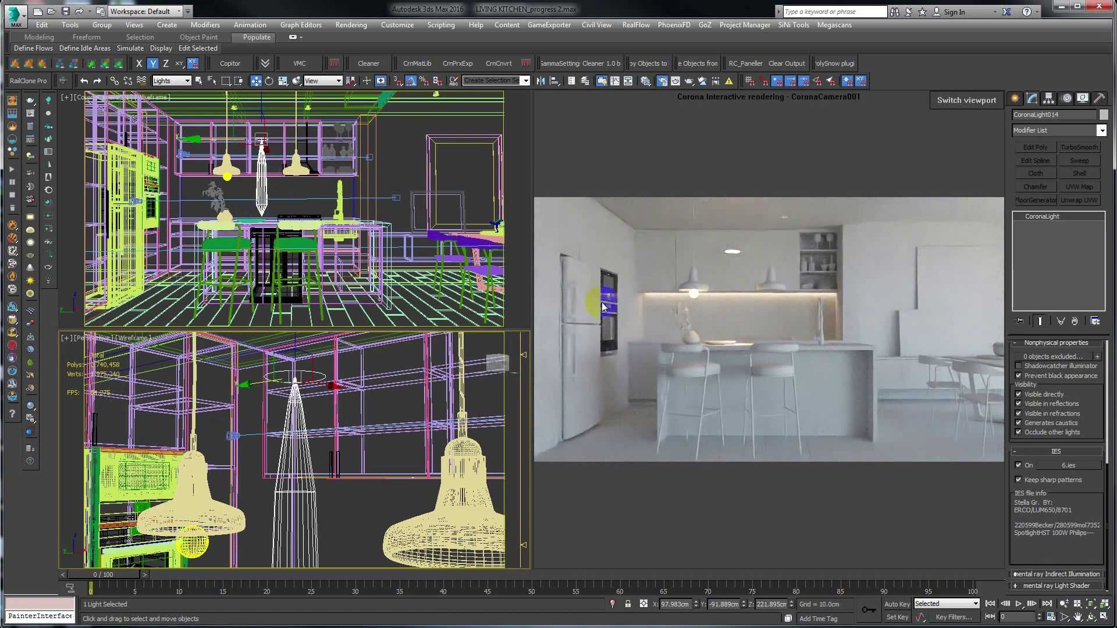
- Reduce CoronaLight014's Gizmo size to 0.32 and switch the lower viewport to Top
{"action": "scroll", "coordinate": [1024, 535], "scroll_direction": "up", "scroll_amount": 5}
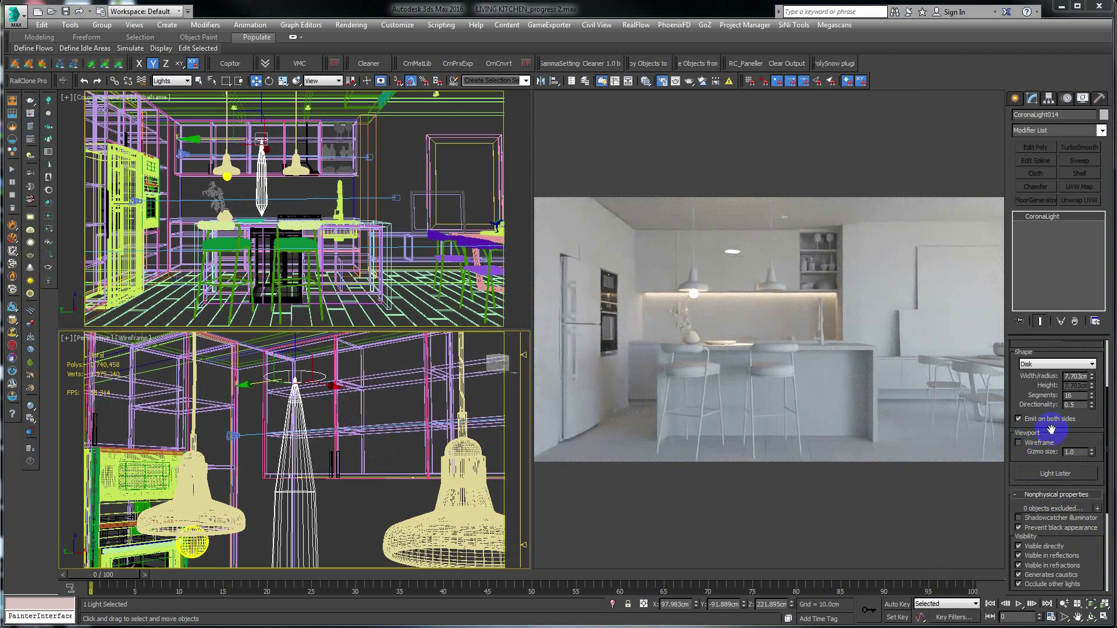
{"action": "left_click_drag", "start_coordinate": [1058, 428], "coordinate": [1049, 444]}
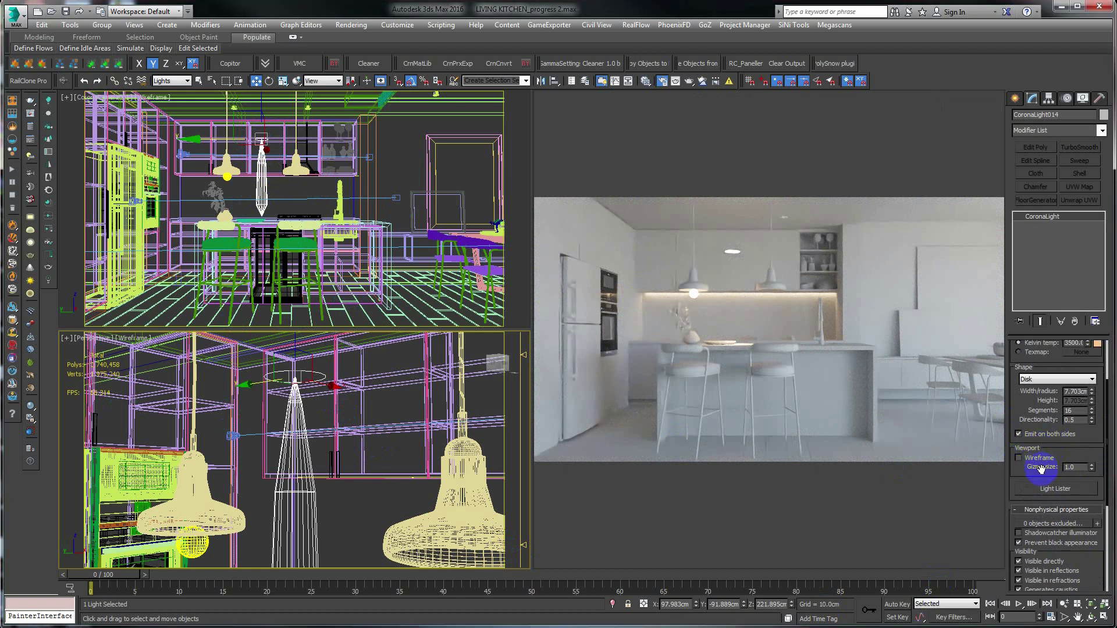
{"action": "left_click_drag", "start_coordinate": [1091, 467], "coordinate": [1086, 505]}
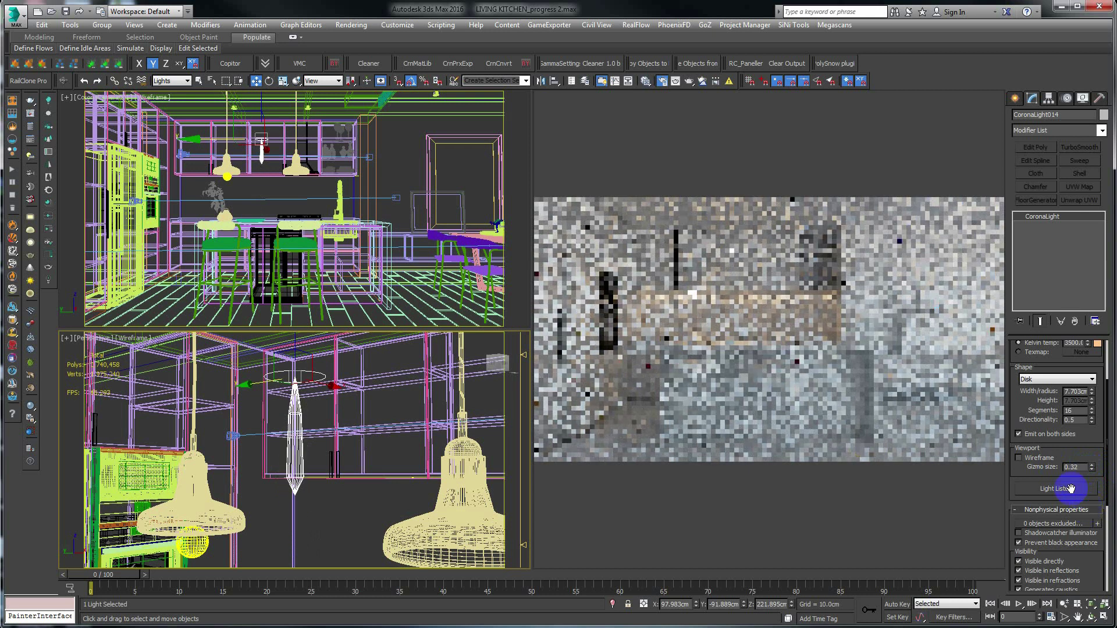
{"action": "left_click_drag", "start_coordinate": [1087, 505], "coordinate": [1087, 482]}
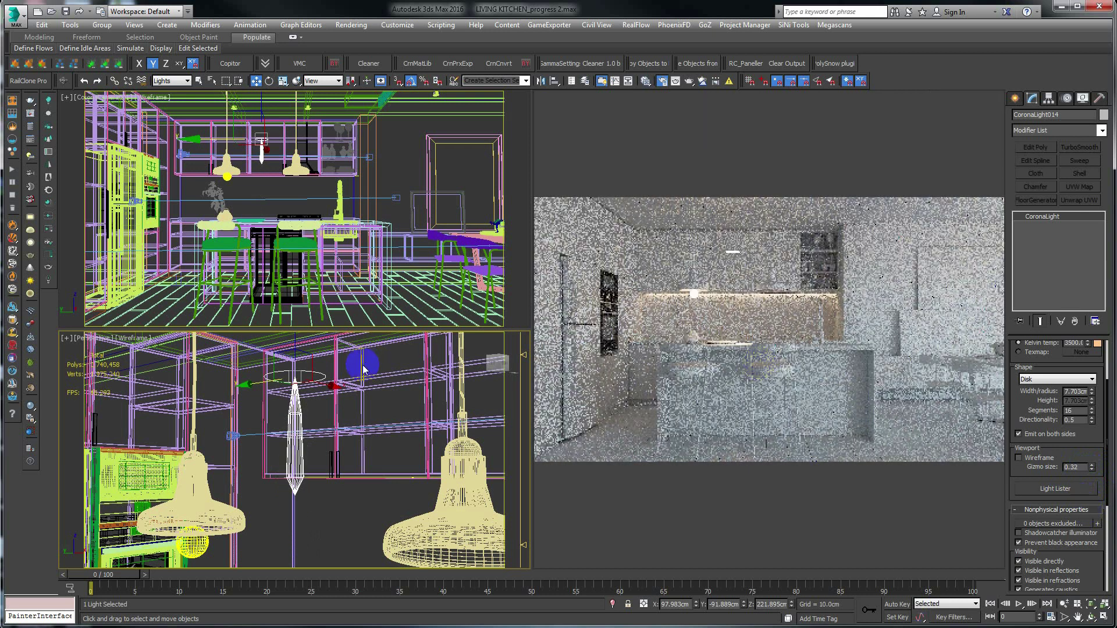
{"action": "key", "text": "t"}
{"action": "scroll", "coordinate": [347, 401], "scroll_direction": "up", "scroll_amount": 5}
{"action": "scroll", "coordinate": [348, 401], "scroll_direction": "down", "scroll_amount": 5}
- Position the IES spotlight over the left stool area beside the island in Top view
{"action": "left_click_drag", "start_coordinate": [349, 402], "coordinate": [316, 448]}
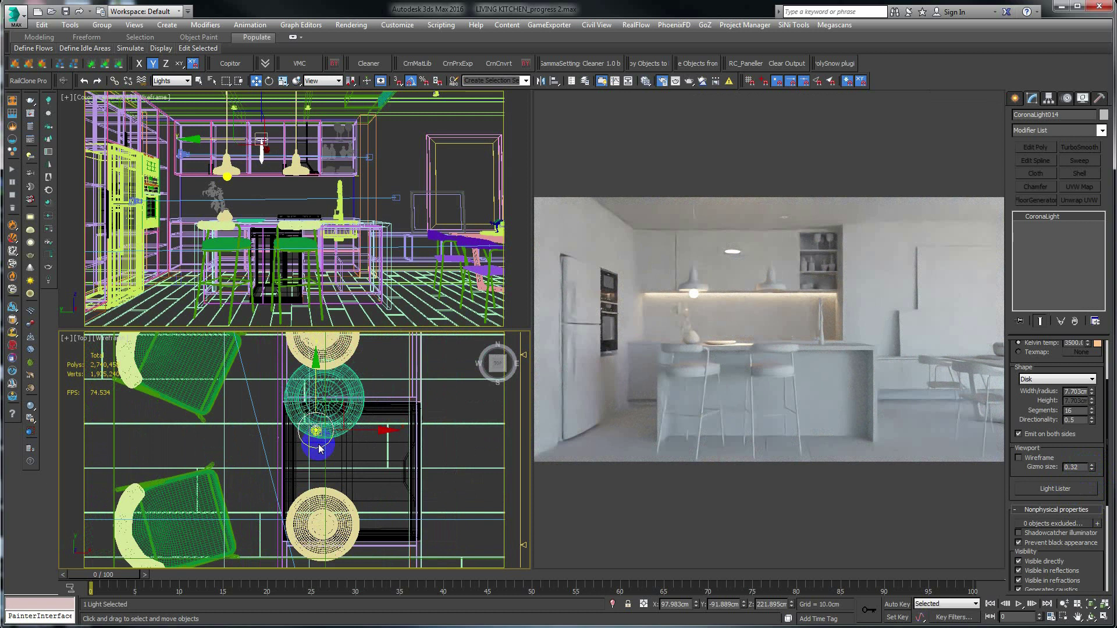
{"action": "middle_click_drag", "start_coordinate": [316, 448], "coordinate": [306, 419]}
{"action": "scroll", "coordinate": [307, 419], "scroll_direction": "down", "scroll_amount": 4}
{"action": "mouse_move", "coordinate": [307, 416]}
{"action": "left_mouse_down"}
{"action": "mouse_move", "coordinate": [304, 357]}
{"action": "mouse_move", "coordinate": [322, 436]}
{"action": "left_mouse_up"}
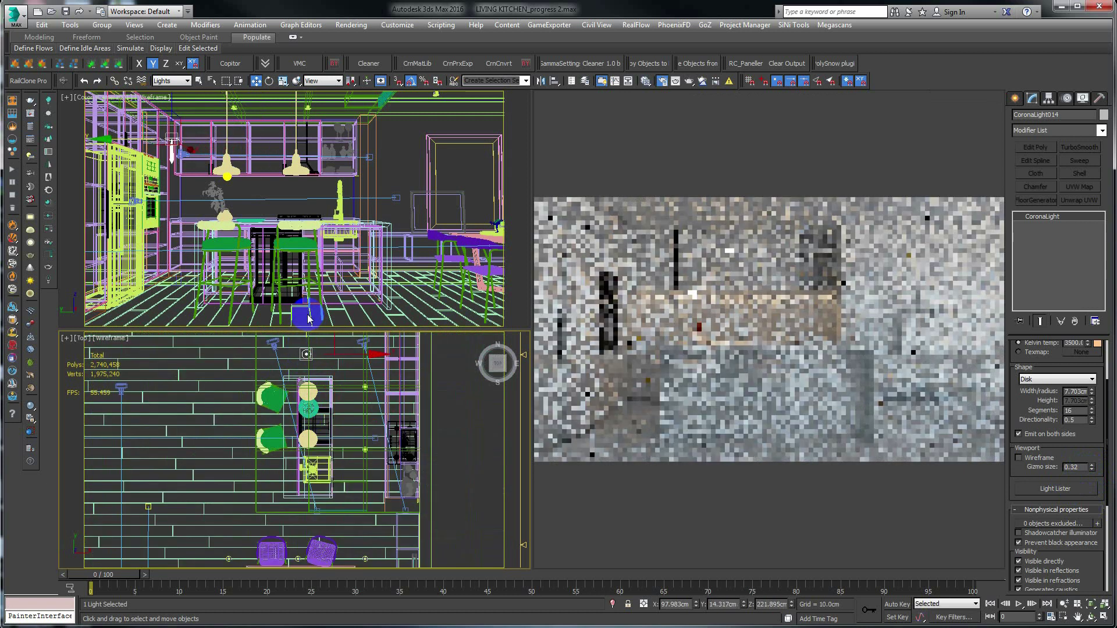
- Raise the spotlight up to the ceiling in the Front view, shading the camera view
{"action": "key", "text": "f"}
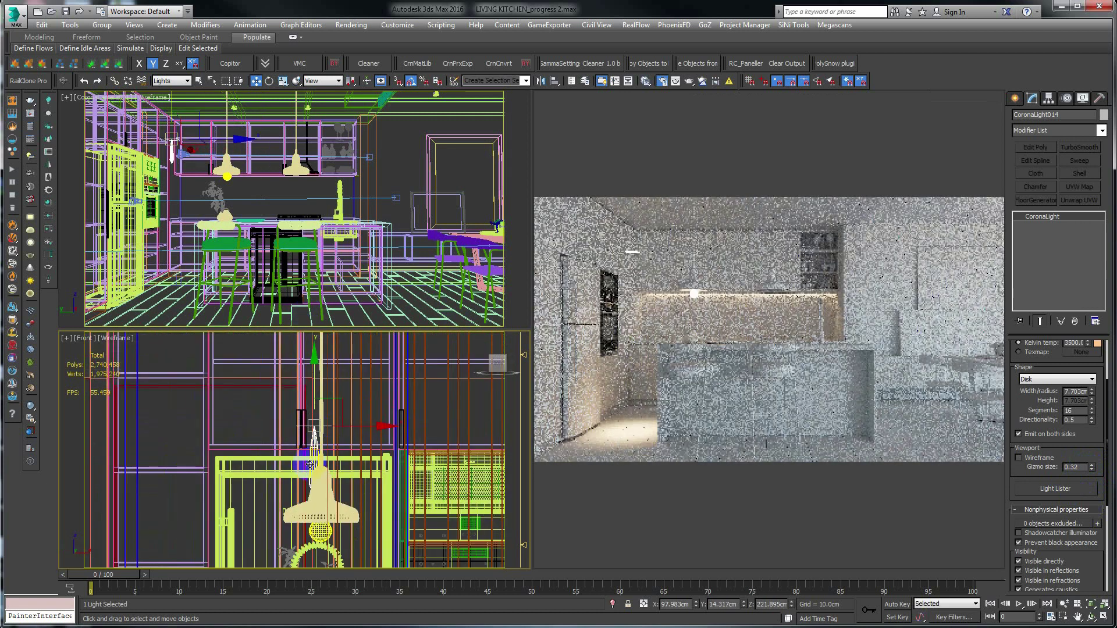
{"action": "left_click_drag", "start_coordinate": [307, 469], "coordinate": [309, 351]}
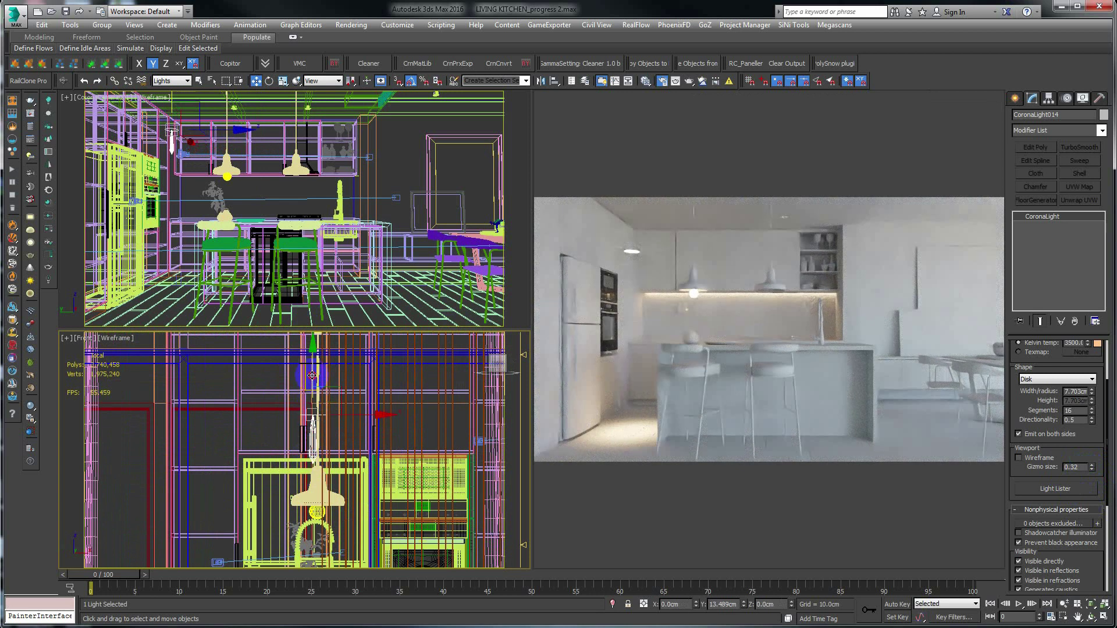
{"action": "left_click", "coordinate": [278, 316]}
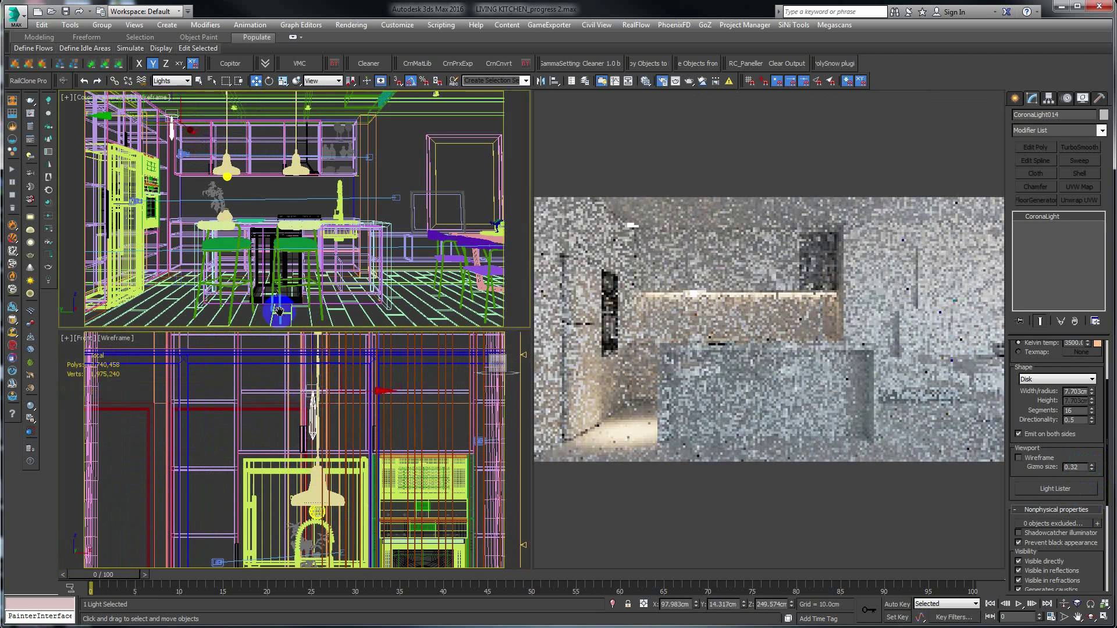
{"action": "key", "text": "F3"}
{"action": "left_click", "coordinate": [313, 362]}
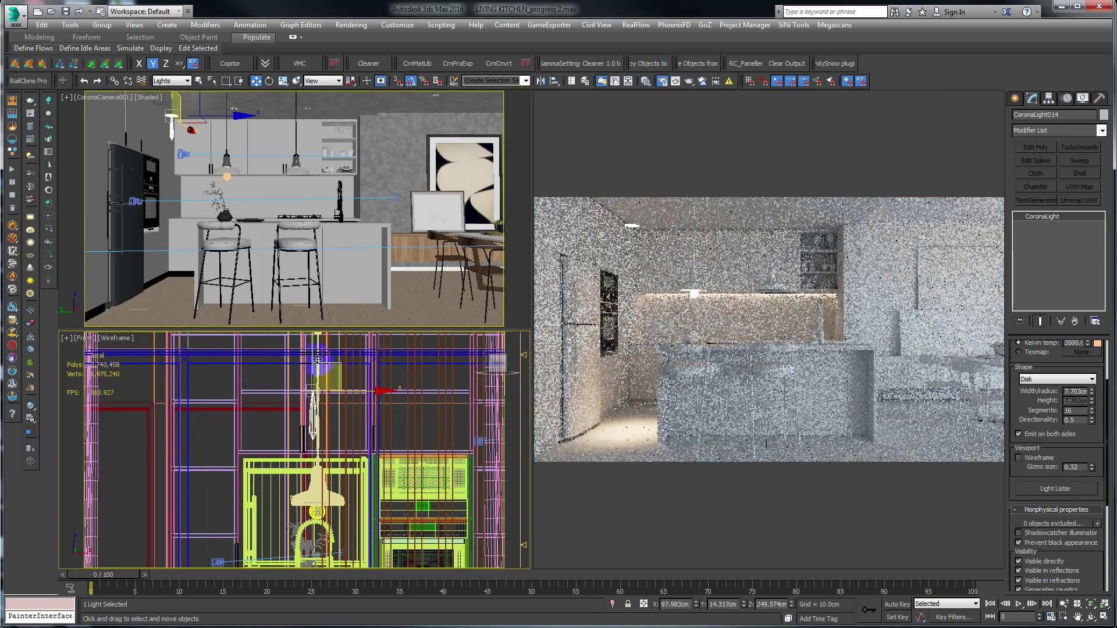
{"action": "mouse_move", "coordinate": [312, 362]}
{"action": "left_mouse_down"}
{"action": "mouse_move", "coordinate": [312, 312]}
{"action": "mouse_move", "coordinate": [312, 349]}
{"action": "left_mouse_up"}
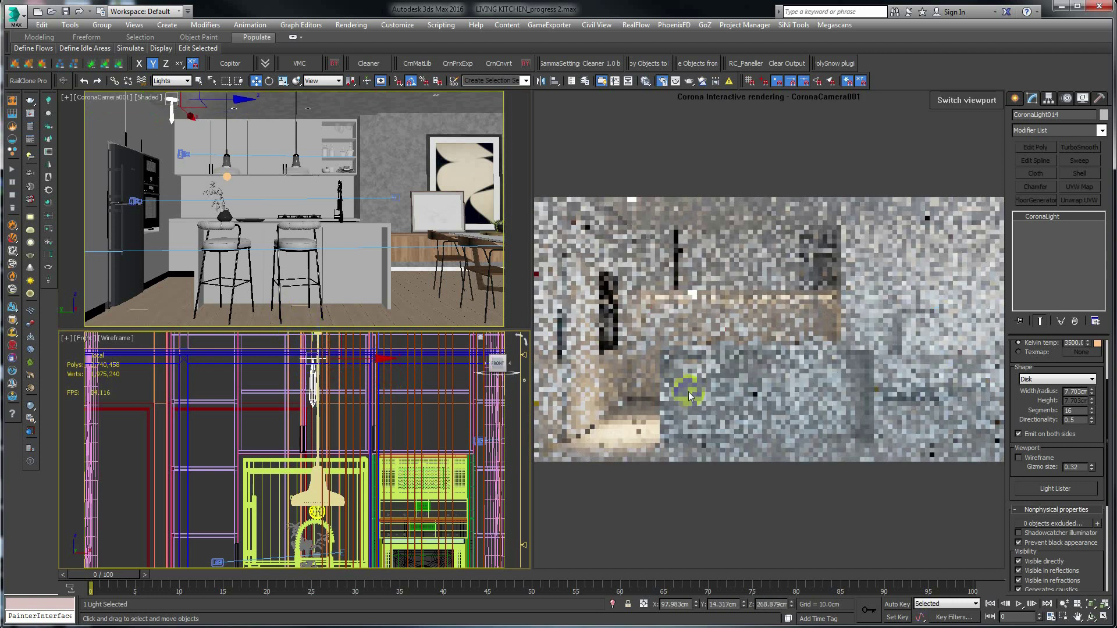
{"action": "mouse_move", "coordinate": [613, 417]}
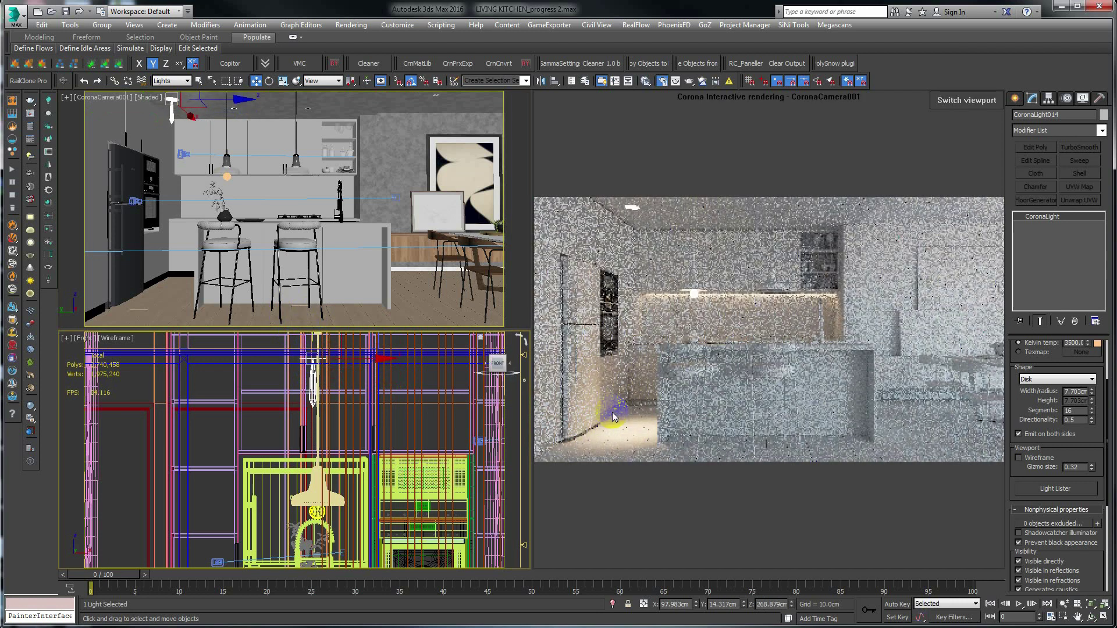
{"action": "scroll", "coordinate": [1030, 395], "scroll_direction": "up", "scroll_amount": 3}
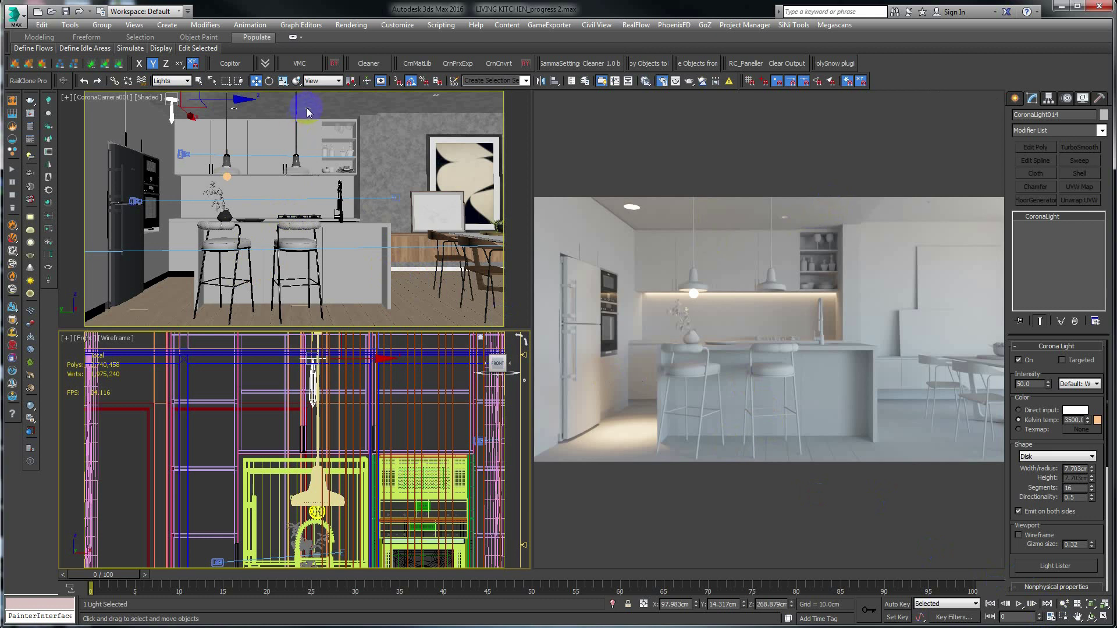
- Filter selection to Geometry, select the pendant lamp, and zoom the Perspective view onto its bulb
{"action": "left_click", "coordinate": [171, 80]}
{"action": "left_click", "coordinate": [167, 97]}
{"action": "left_click", "coordinate": [307, 108]}
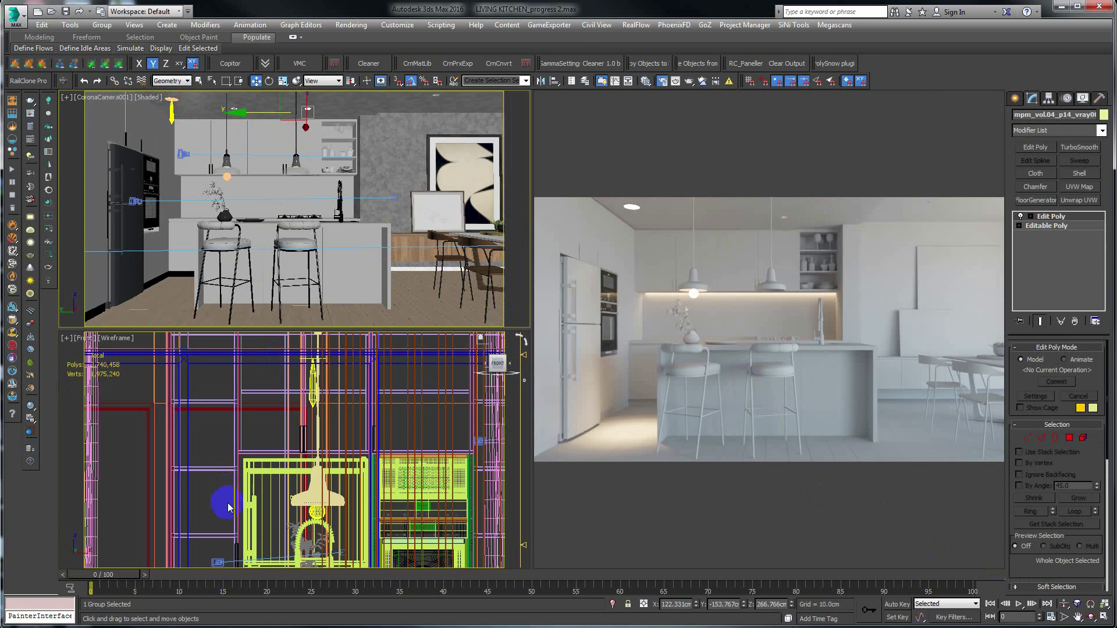
{"action": "key", "text": "p"}
{"action": "mouse_move", "coordinate": [228, 502]}
{"action": "middle_mouse_down", "text": "alt"}
{"action": "mouse_move", "coordinate": [282, 497]}
{"action": "mouse_move", "coordinate": [287, 454]}
{"action": "middle_mouse_up", "text": "alt"}
{"action": "key", "text": "F3"}
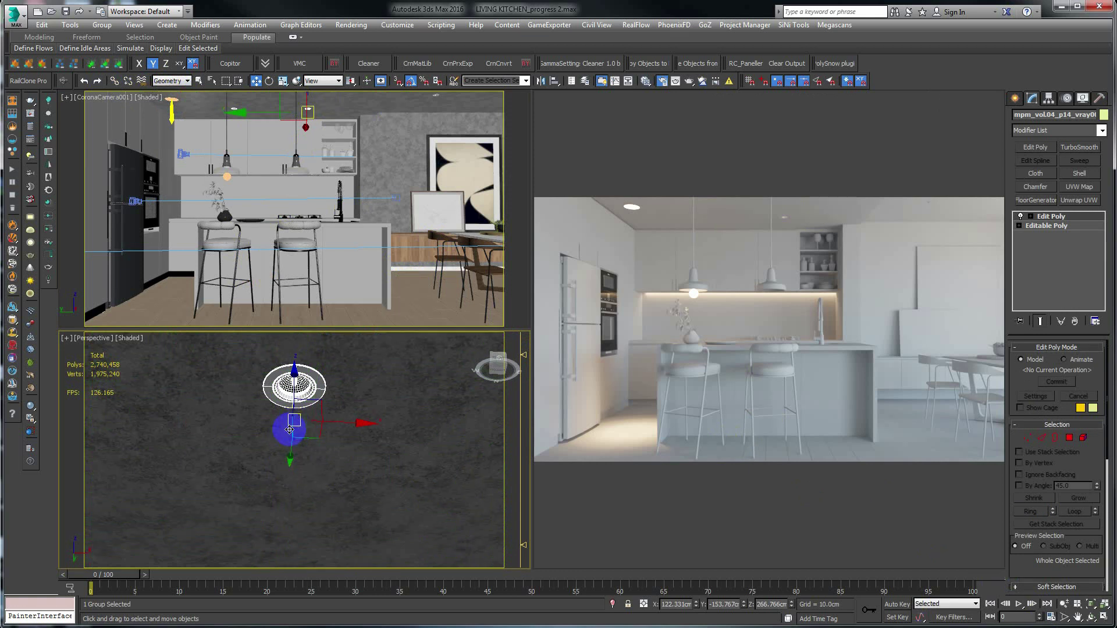
{"action": "scroll", "coordinate": [291, 424], "scroll_direction": "up", "scroll_amount": 1}
{"action": "scroll", "coordinate": [294, 416], "scroll_direction": "up", "scroll_amount": 2}
{"action": "scroll", "coordinate": [295, 410], "scroll_direction": "up", "scroll_amount": 3}
{"action": "scroll", "coordinate": [296, 409], "scroll_direction": "up", "scroll_amount": 3}
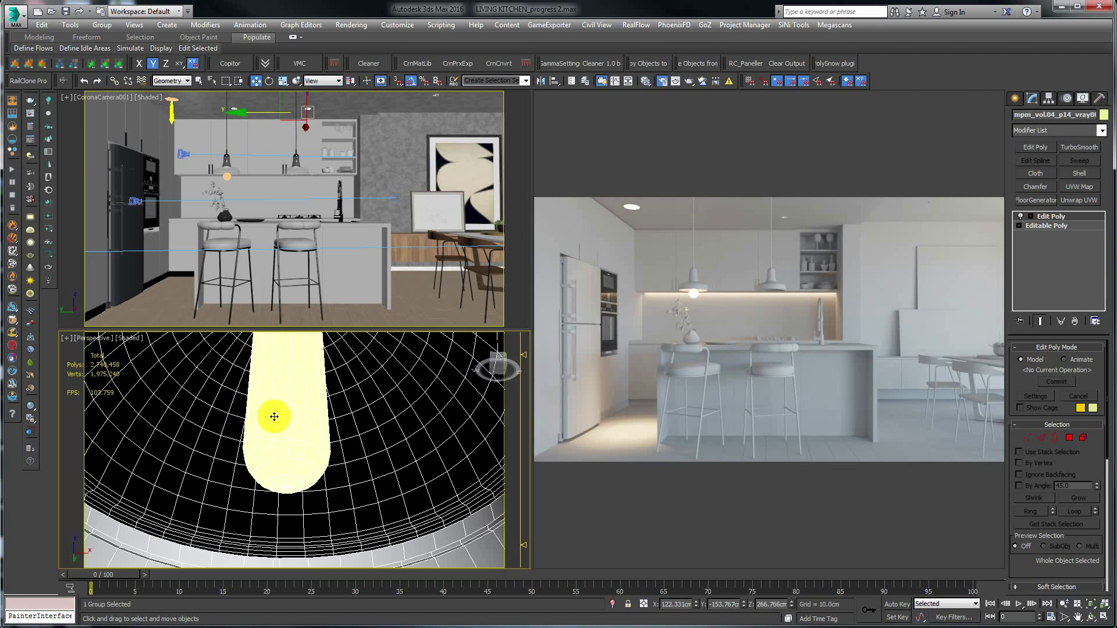
- Add a CoronaLightMtl node in Slate, set to Intensity 1.0 with Emit Light on
{"action": "left_click", "coordinate": [645, 81]}
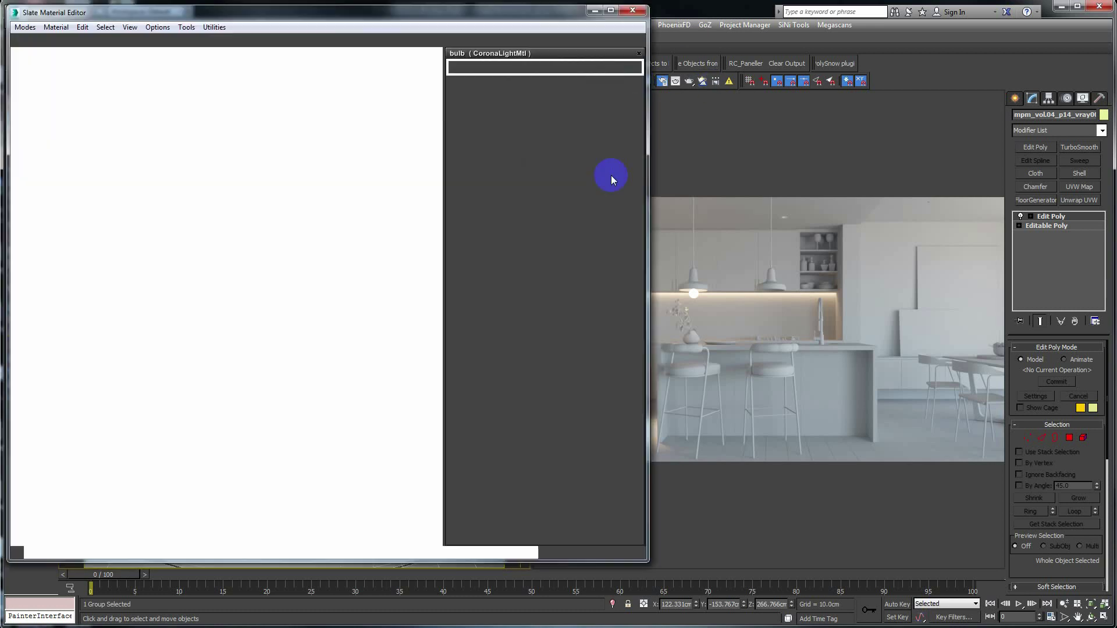
{"action": "middle_click_drag", "start_coordinate": [320, 282], "coordinate": [196, 271]}
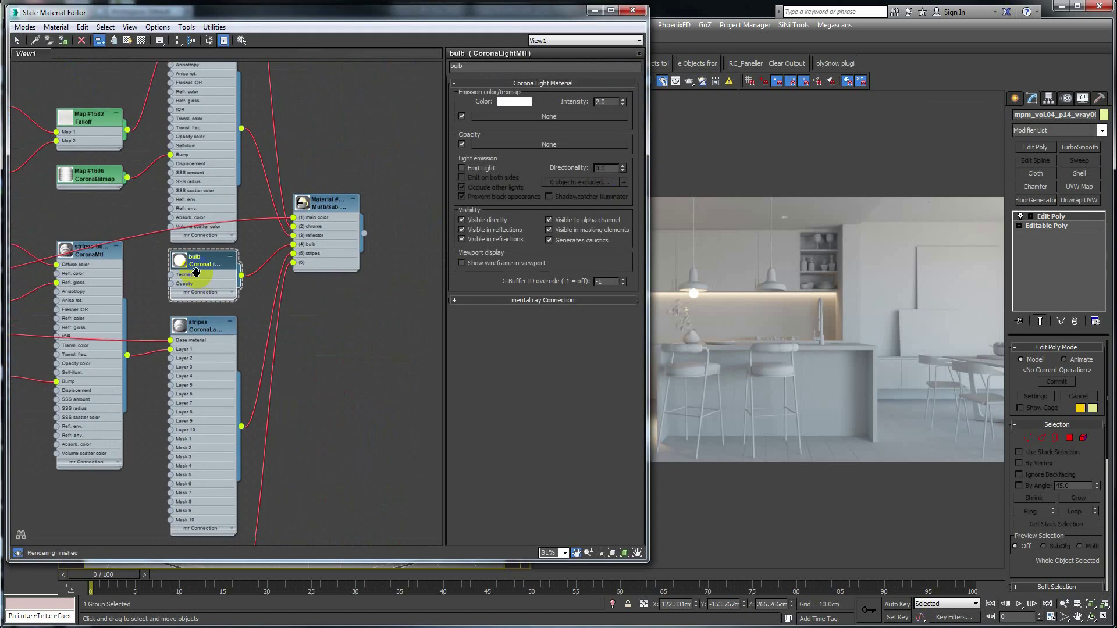
{"action": "right_click", "coordinate": [194, 265]}
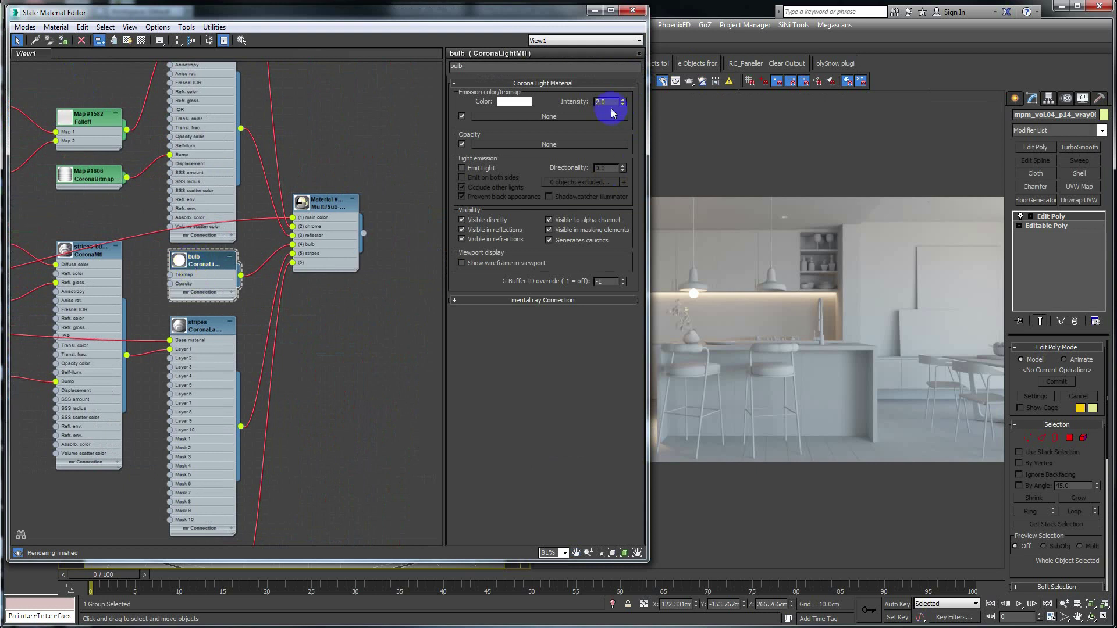
{"action": "middle_click_drag", "start_coordinate": [422, 215], "coordinate": [299, 341]}
{"action": "right_click", "coordinate": [332, 206]}
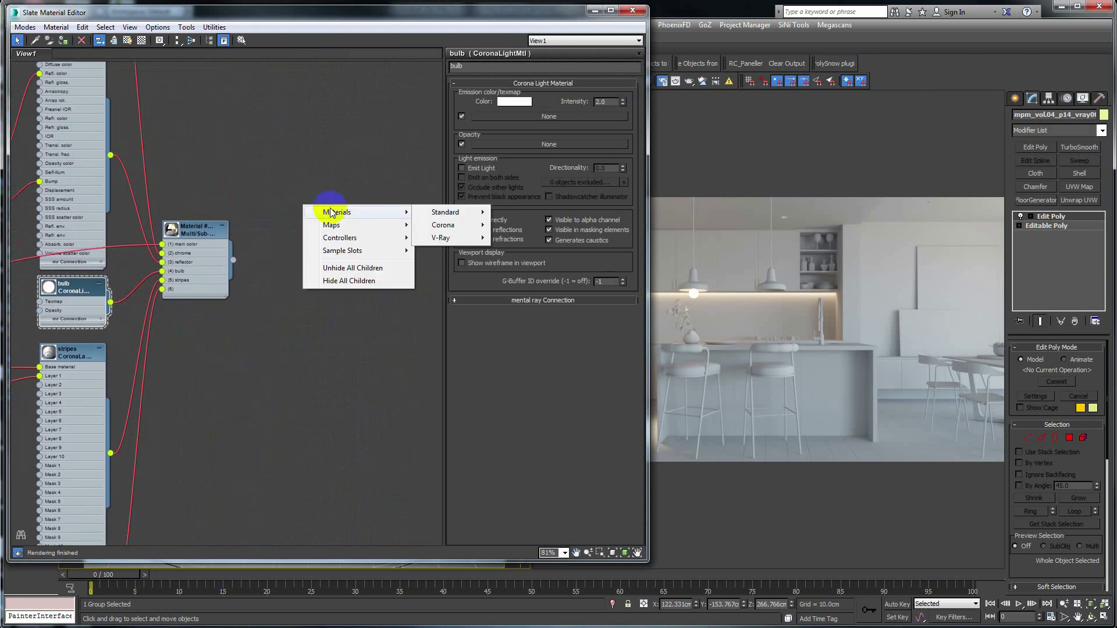
{"action": "mouse_move", "coordinate": [444, 225]}
{"action": "left_click", "coordinate": [526, 248]}
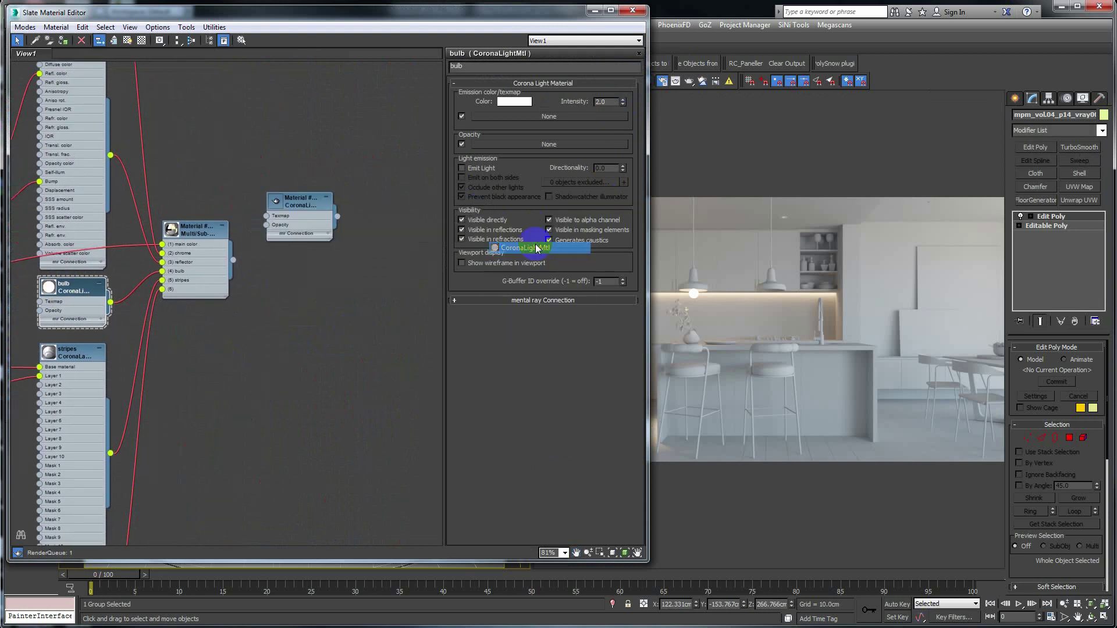
{"action": "double_click", "coordinate": [291, 202]}
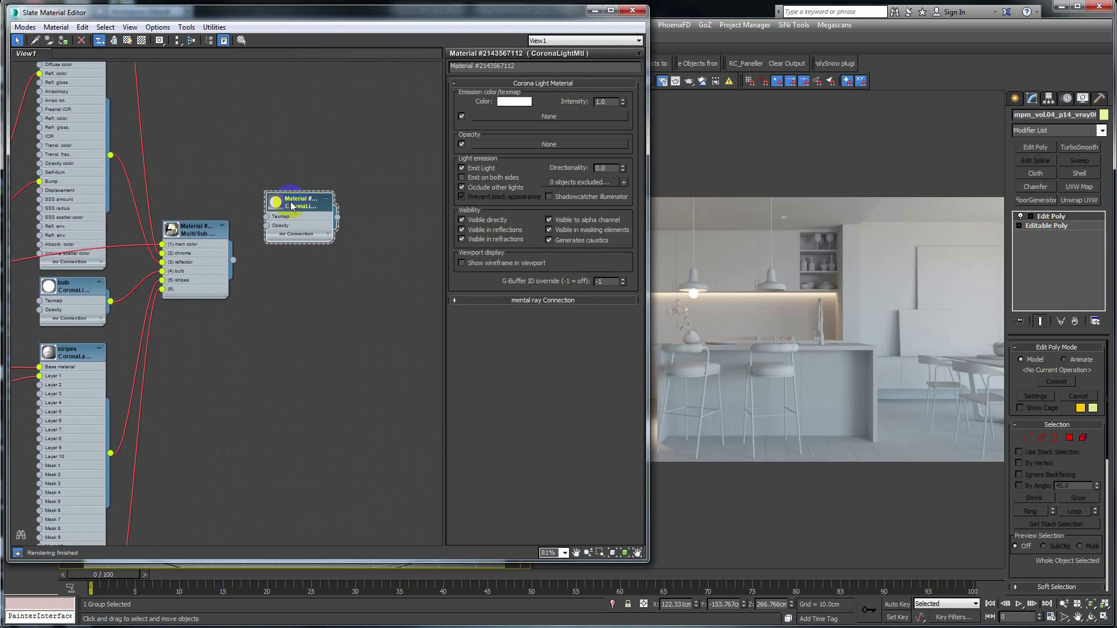
{"action": "double_click", "coordinate": [602, 102]}
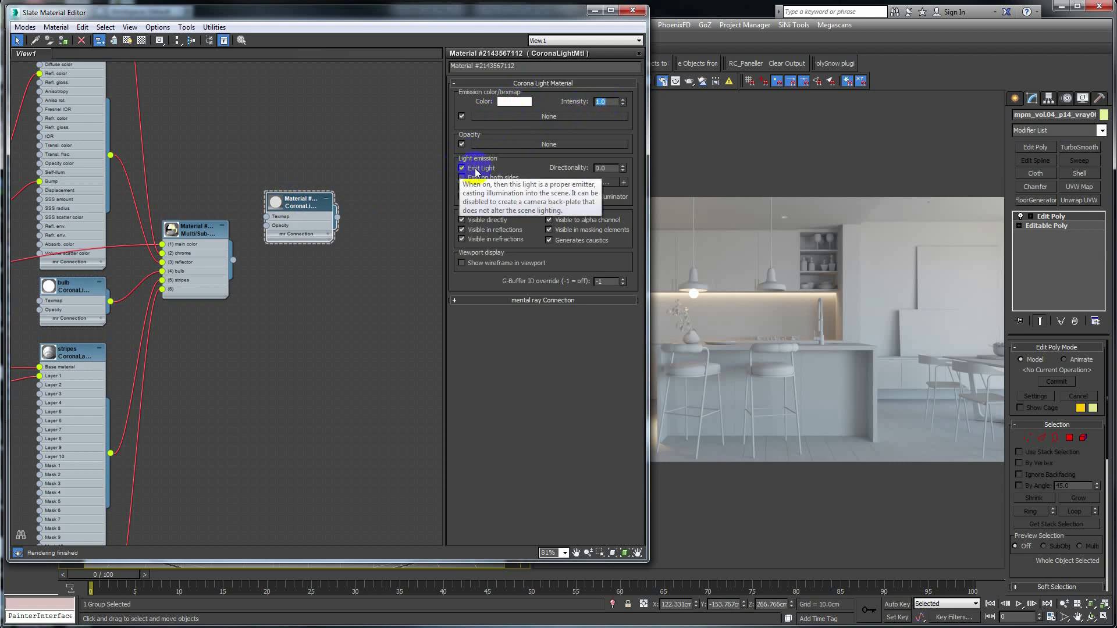
{"action": "left_click", "coordinate": [293, 215]}
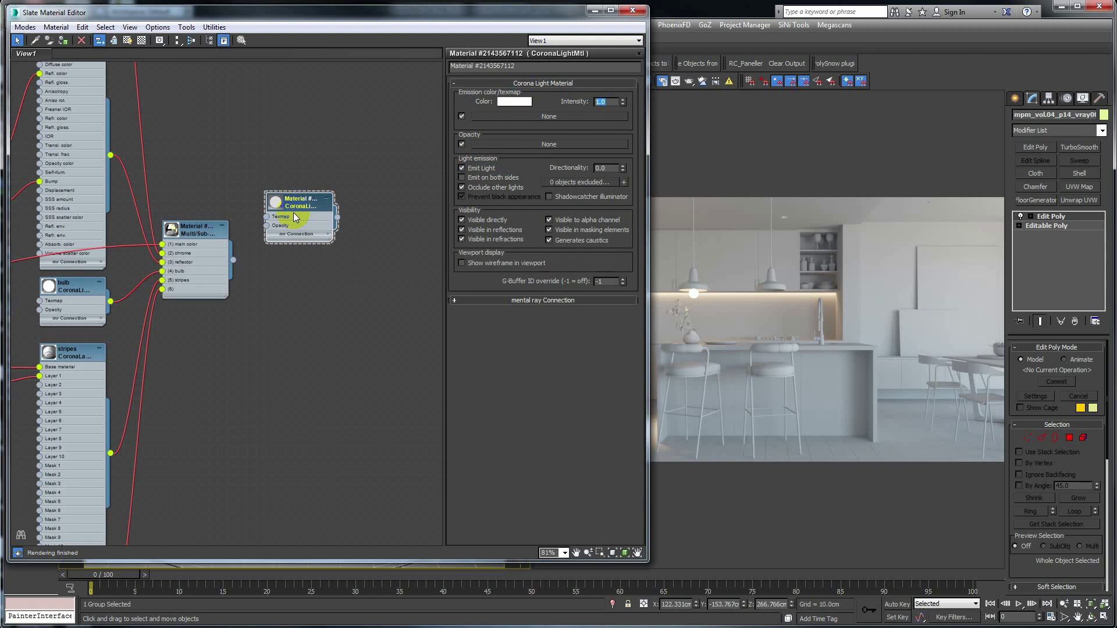
{"action": "left_click_drag", "start_coordinate": [296, 213], "coordinate": [291, 175]}
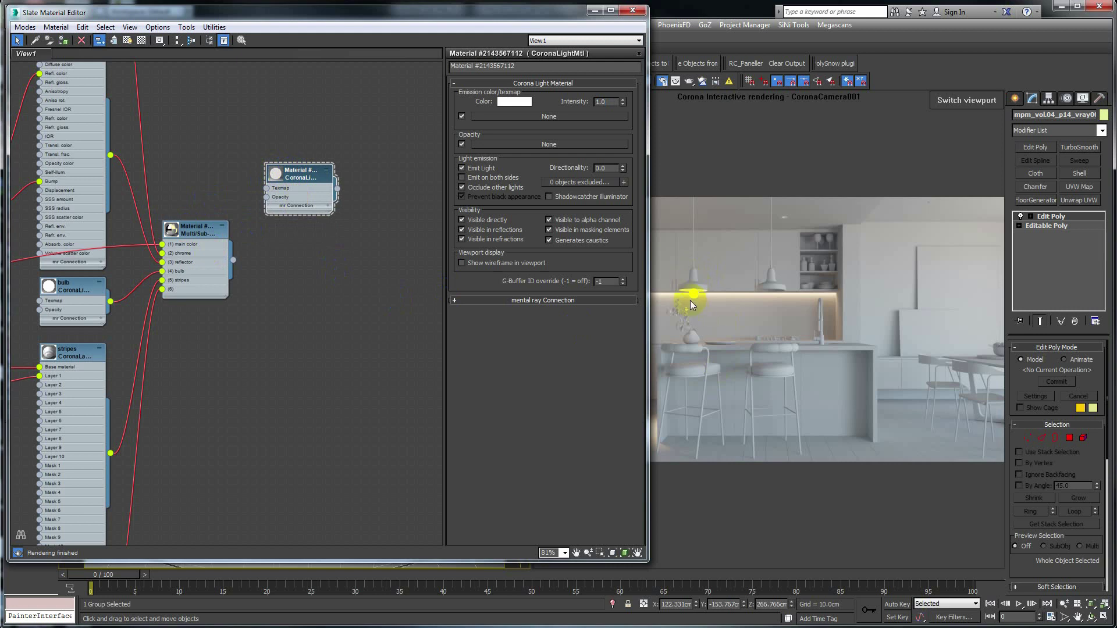
{"action": "right_click", "coordinate": [393, 264]}
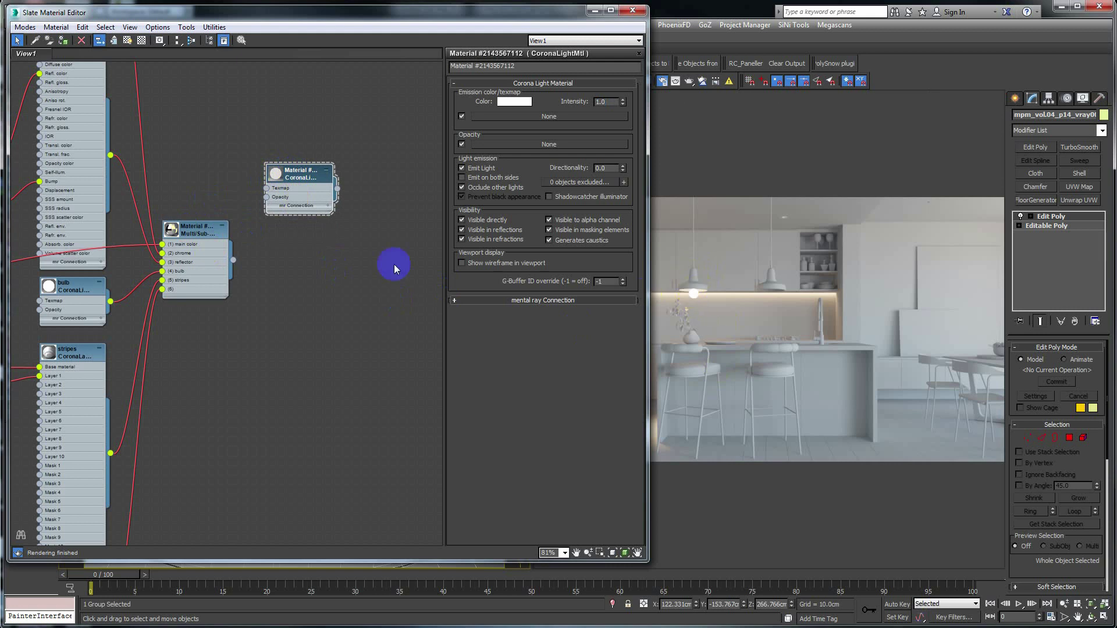
{"action": "left_click", "coordinate": [692, 284]}
{"action": "right_click", "coordinate": [312, 252]}
{"action": "left_click", "coordinate": [276, 173]}
{"action": "left_click_drag", "start_coordinate": [281, 174], "coordinate": [302, 203]}
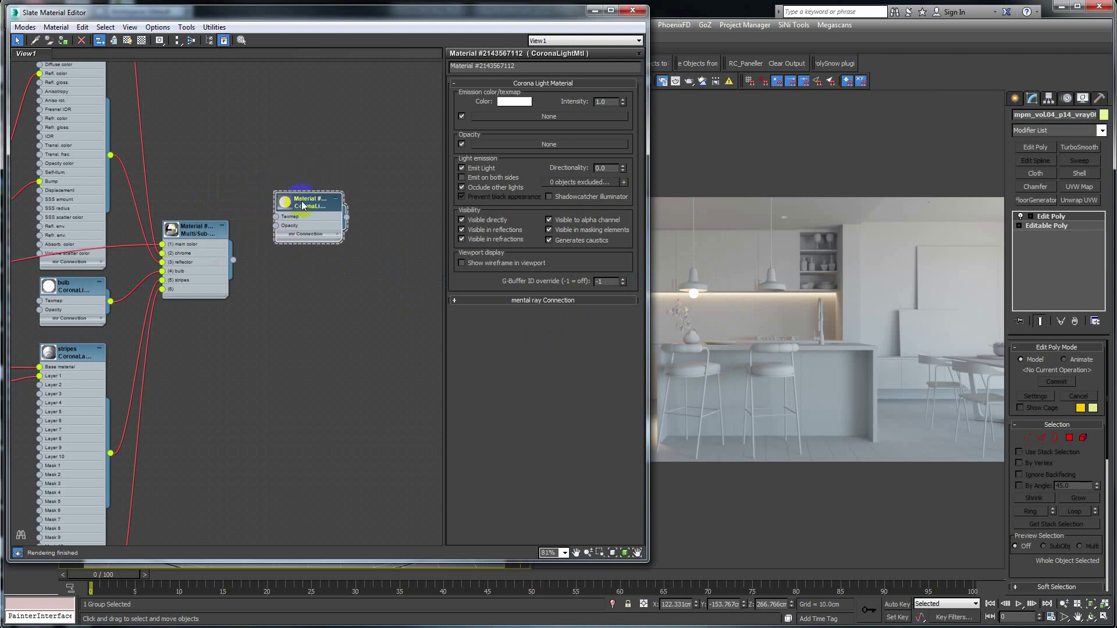
{"action": "left_click", "coordinate": [320, 211]}
{"action": "left_click", "coordinate": [741, 378]}
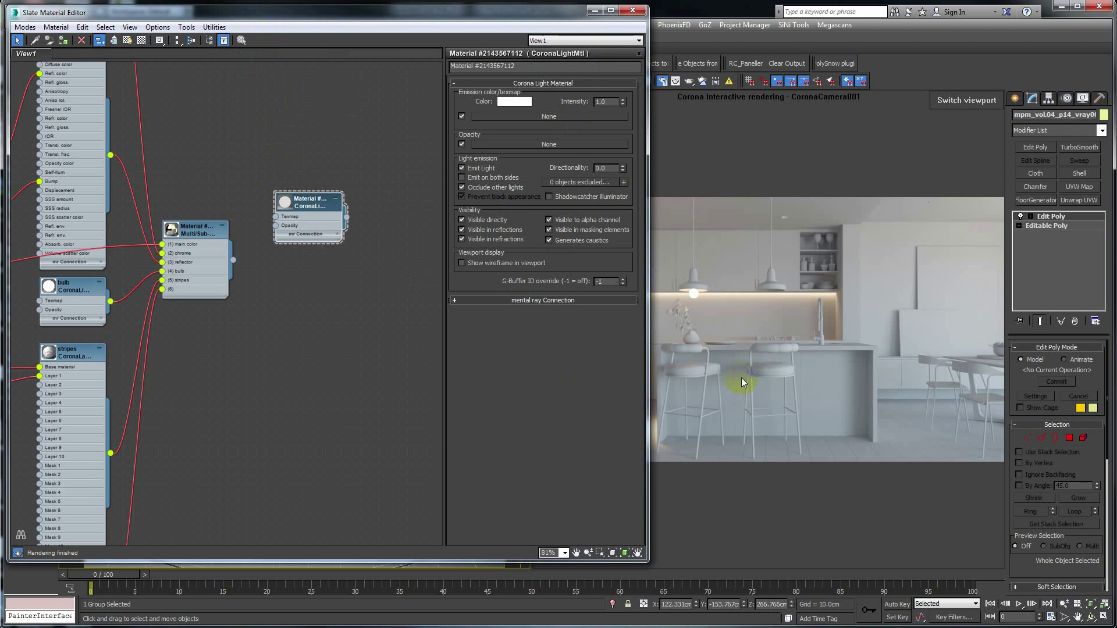